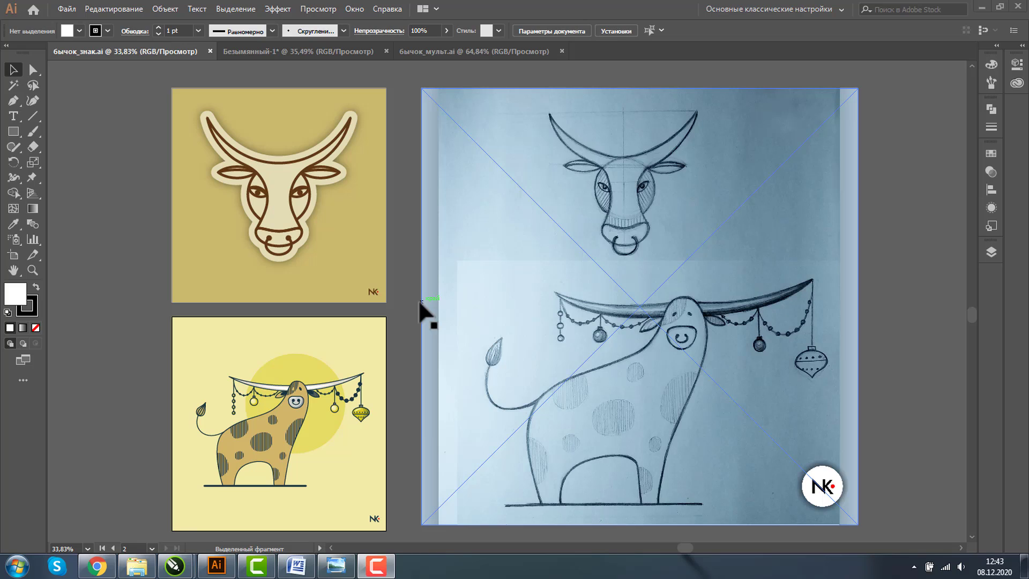
Step: Bring the бычок_знак.ai document with the bull sketch and head artboard to the front
left_click(332, 571)
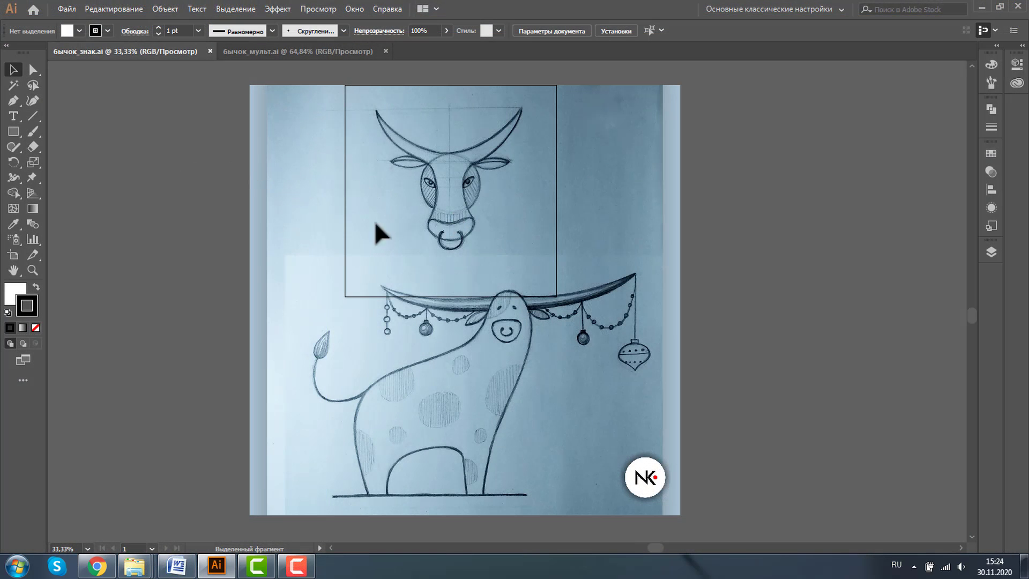
Step: Show the Layers panel and zoom in on the bull-head sketch
left_click(990, 252)
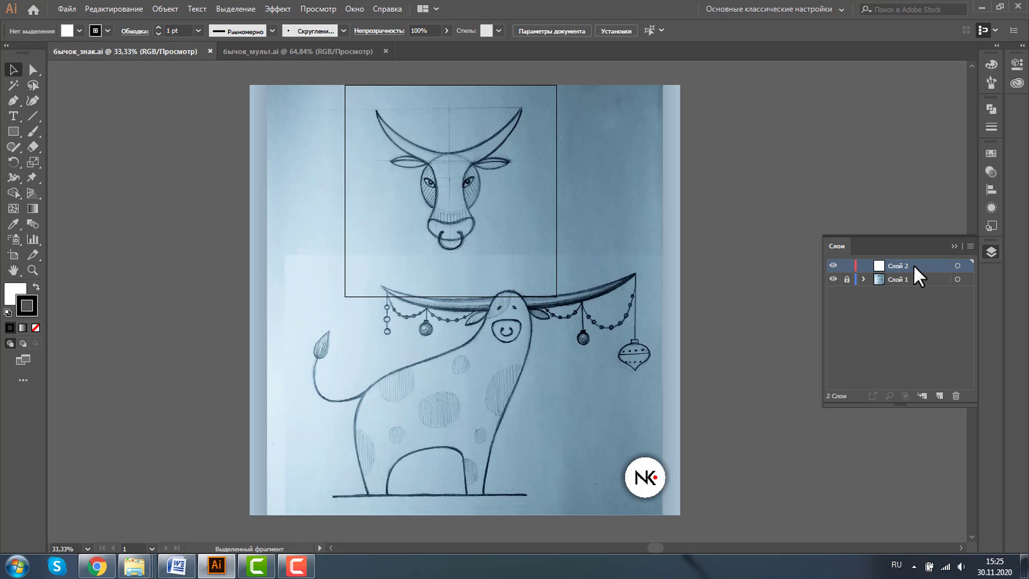
left_click(33, 269)
left_click_drag(346, 98, 561, 266)
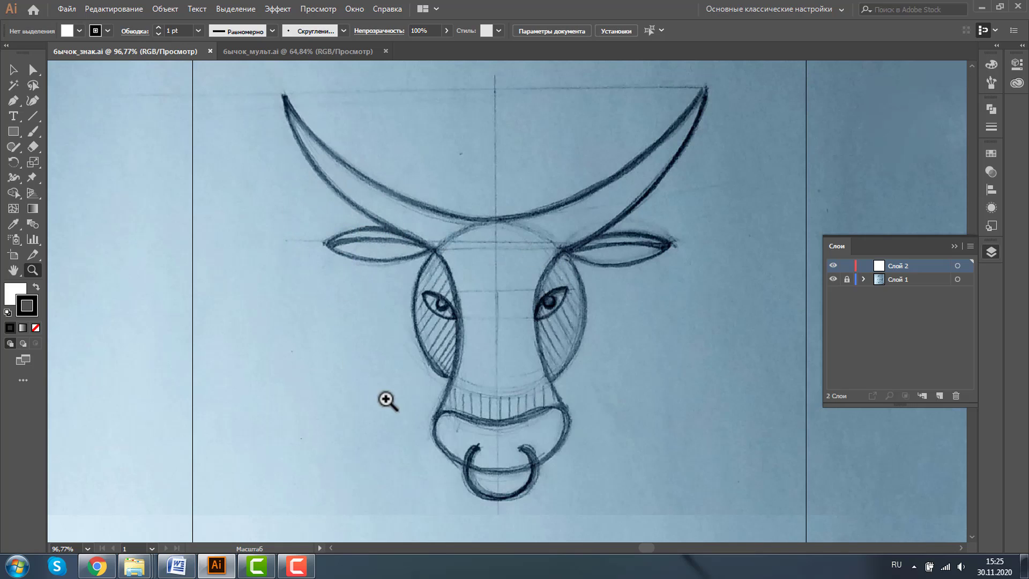
Step: Draw a circle over the bull's face with the Ellipse tool and remove its fill
left_click(958, 245)
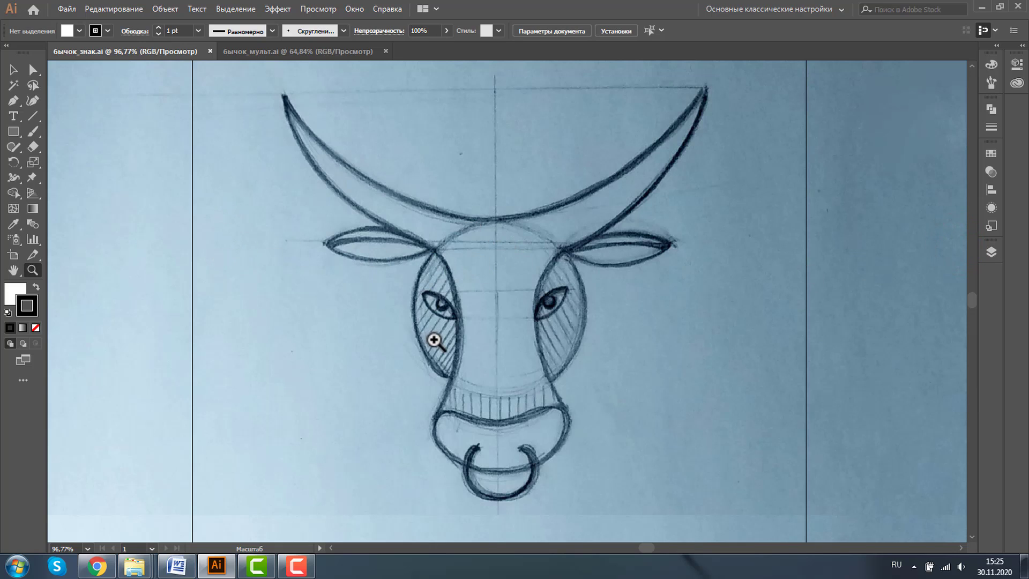
key("l")
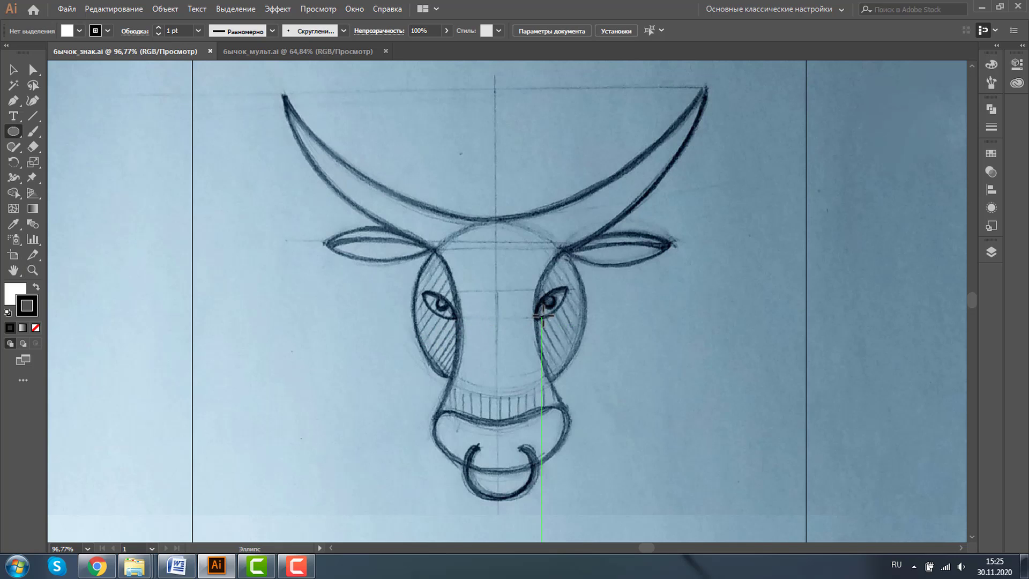
mouse_move(433, 245)
left_mouse_down()
mouse_move(459, 275)
mouse_move(600, 355)
mouse_move(587, 340)
left_mouse_up()
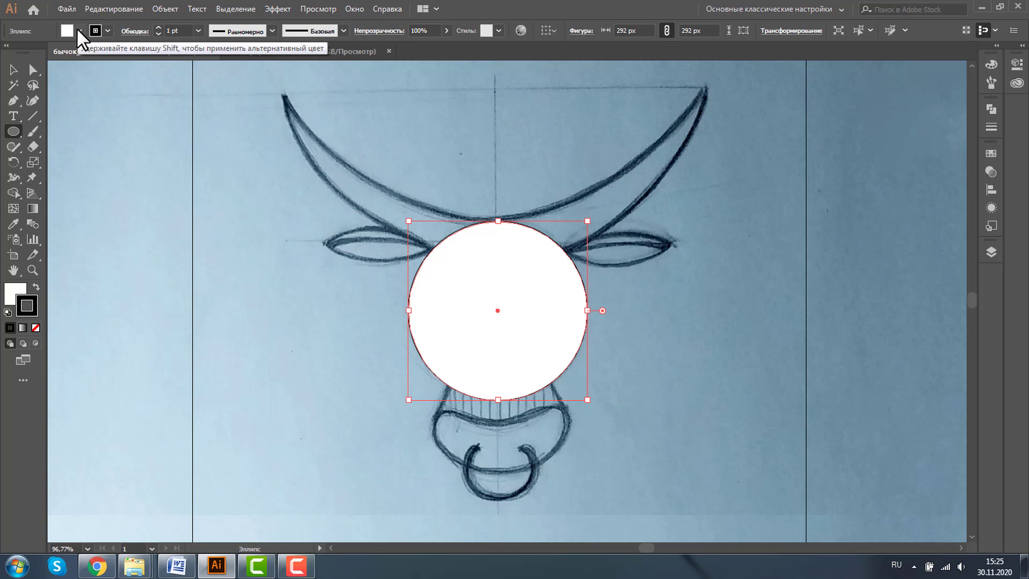
left_click(78, 30)
left_click(9, 52)
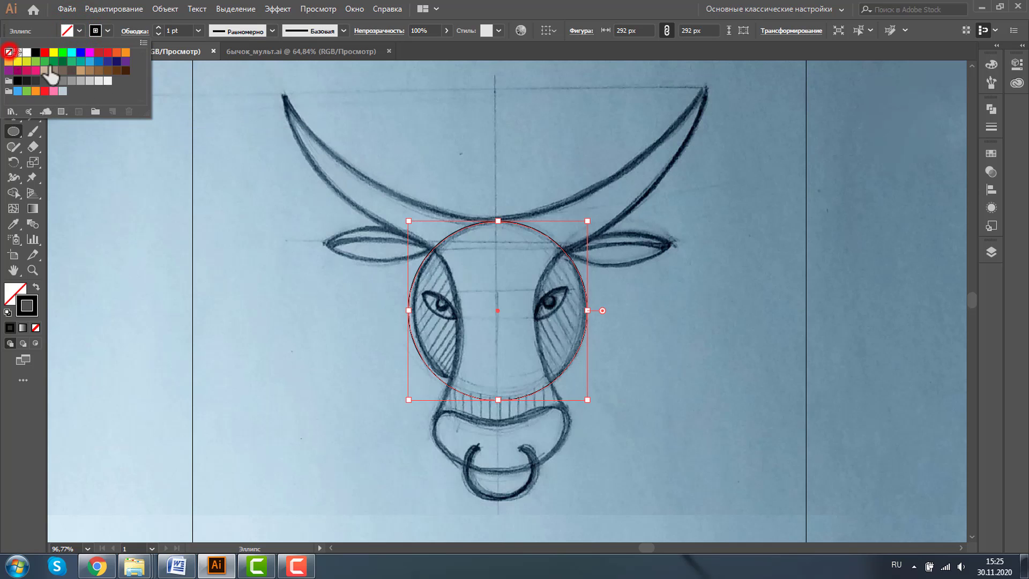
Step: Give the circle a bright green 8 pt stroke, then zoom out to the whole head
left_click(106, 30)
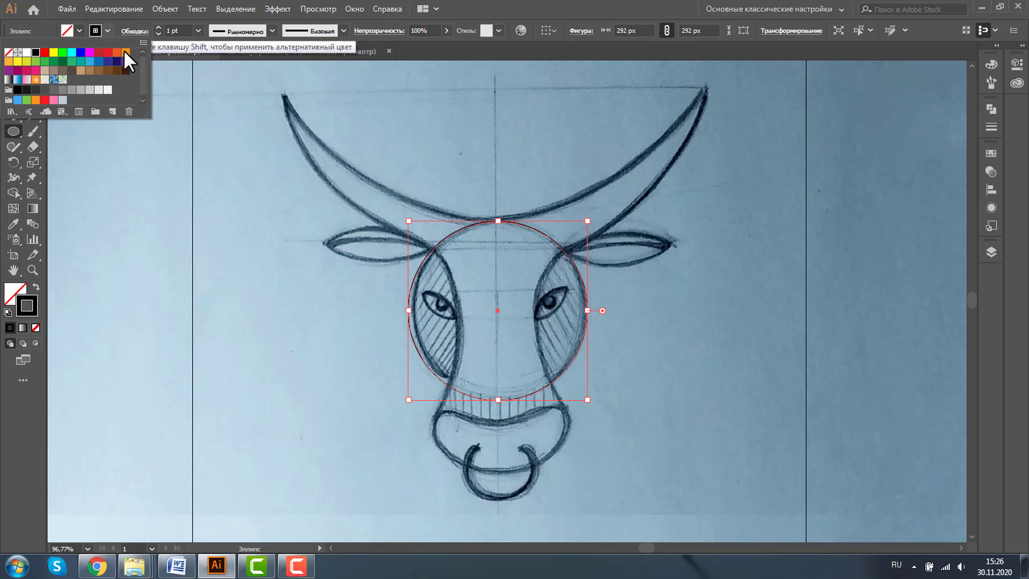
left_click(90, 61)
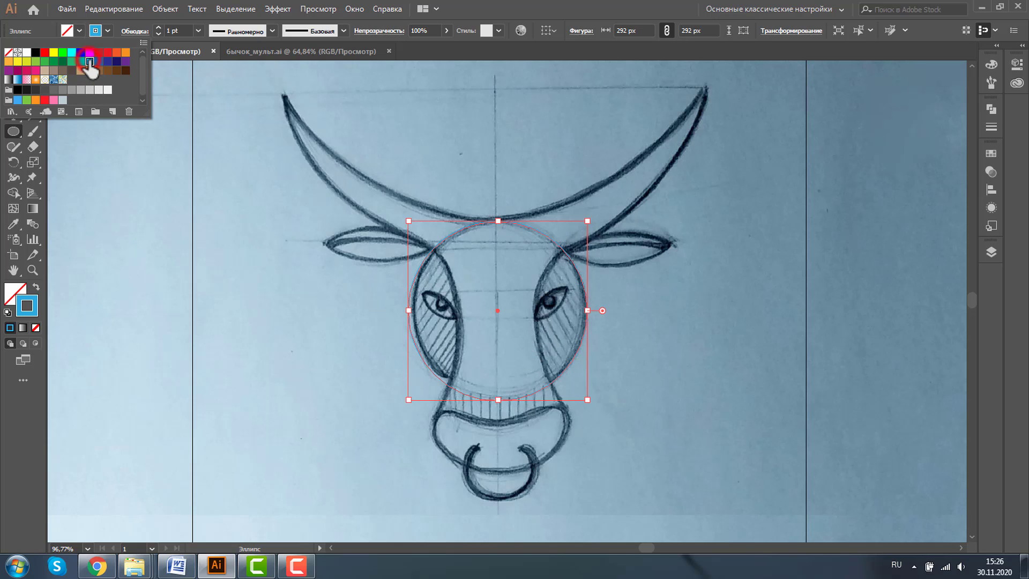
left_click(991, 127)
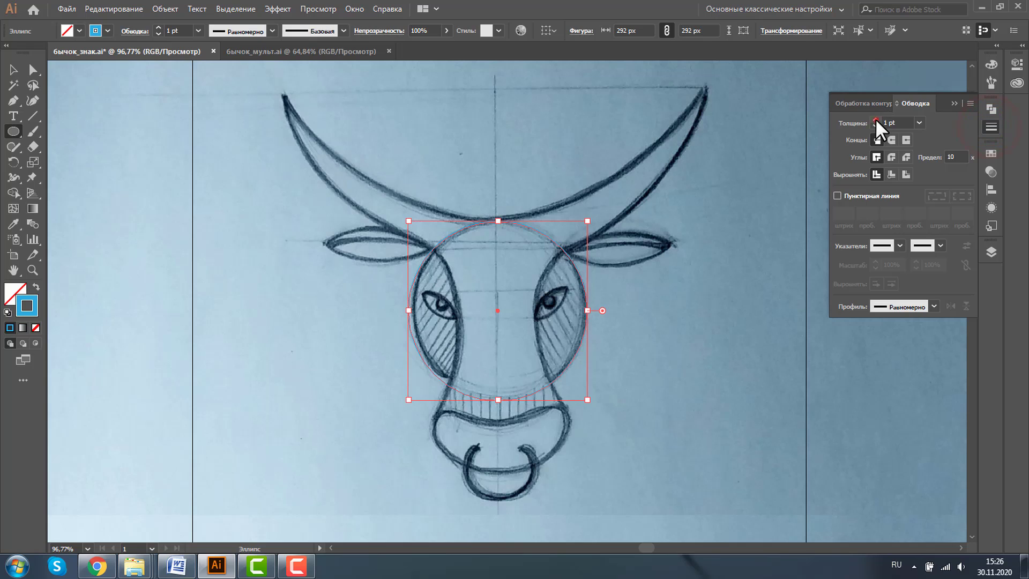
left_click(876, 119)
left_click(876, 119)
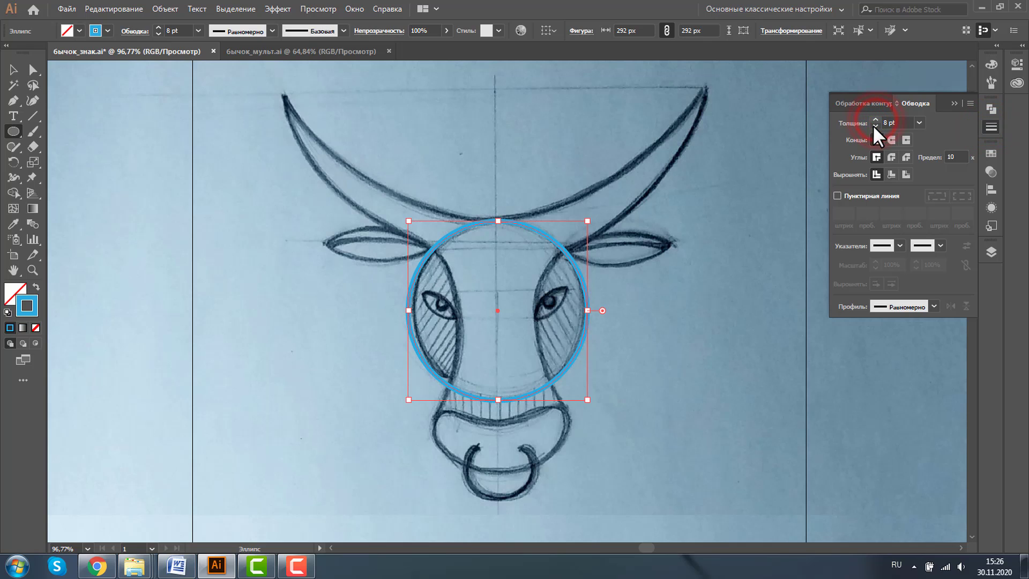
left_click(107, 31)
left_click(63, 53)
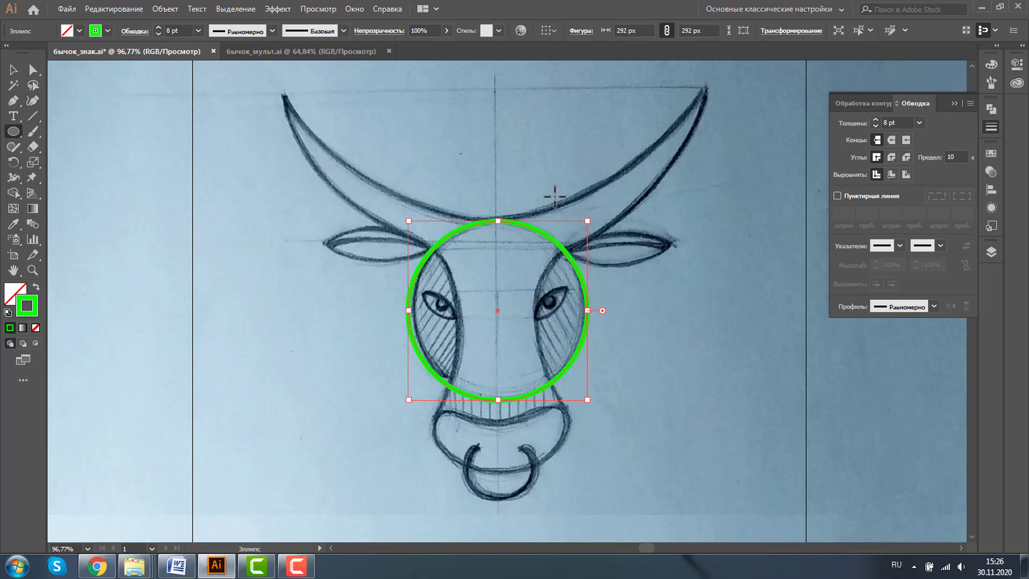
left_click(953, 103)
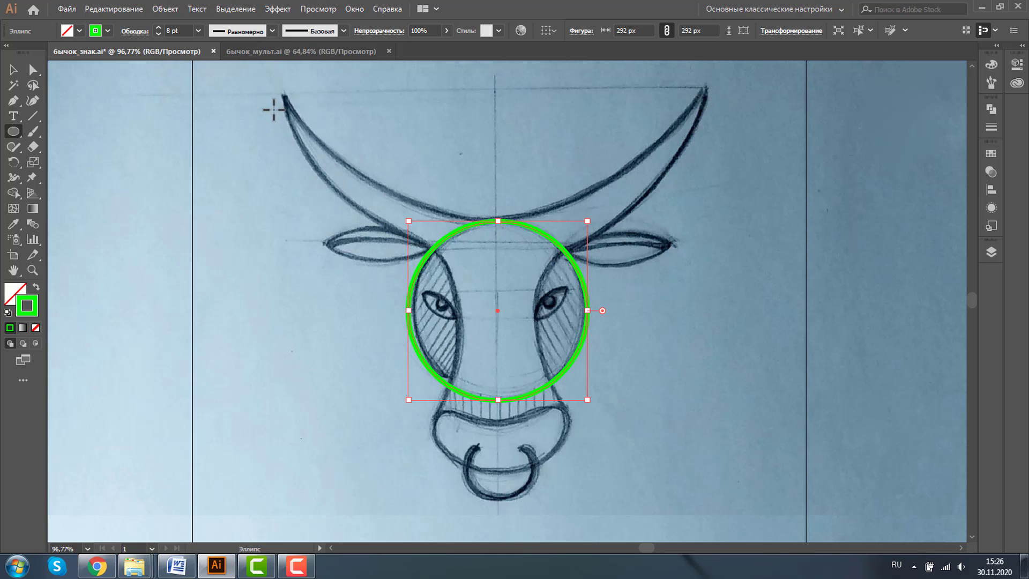
left_click(32, 270)
key("ctrl+minus")
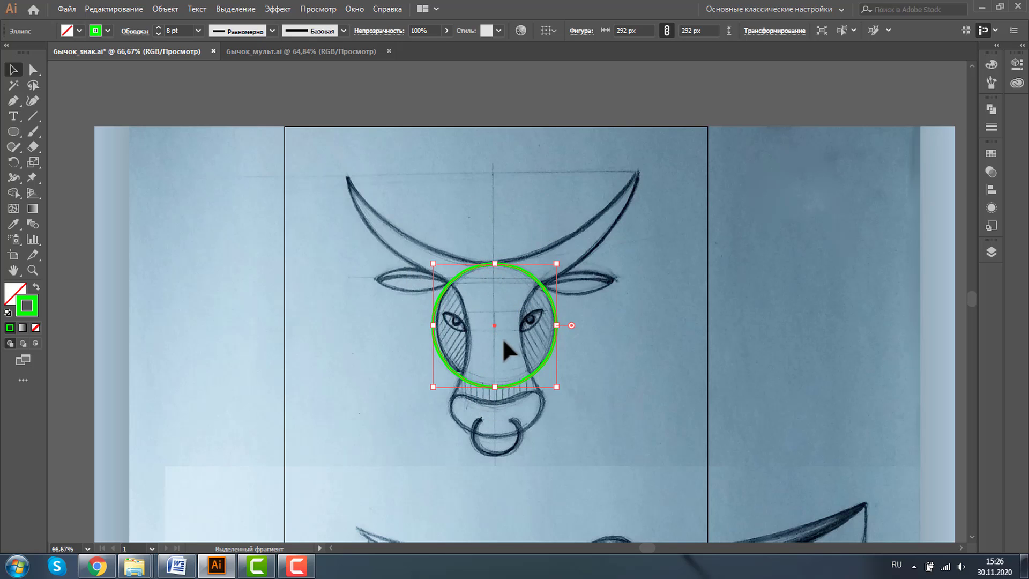
Step: Copy the green circle upward and scale it to 718 px to follow the horn curve
left_click_drag(493, 325, 498, 226)
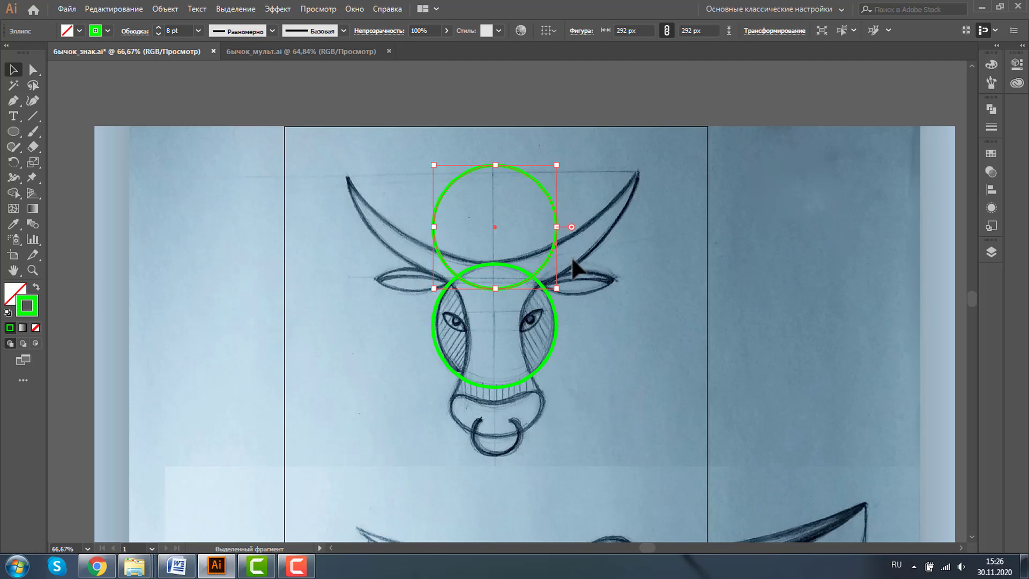
left_click_drag(557, 288, 707, 378)
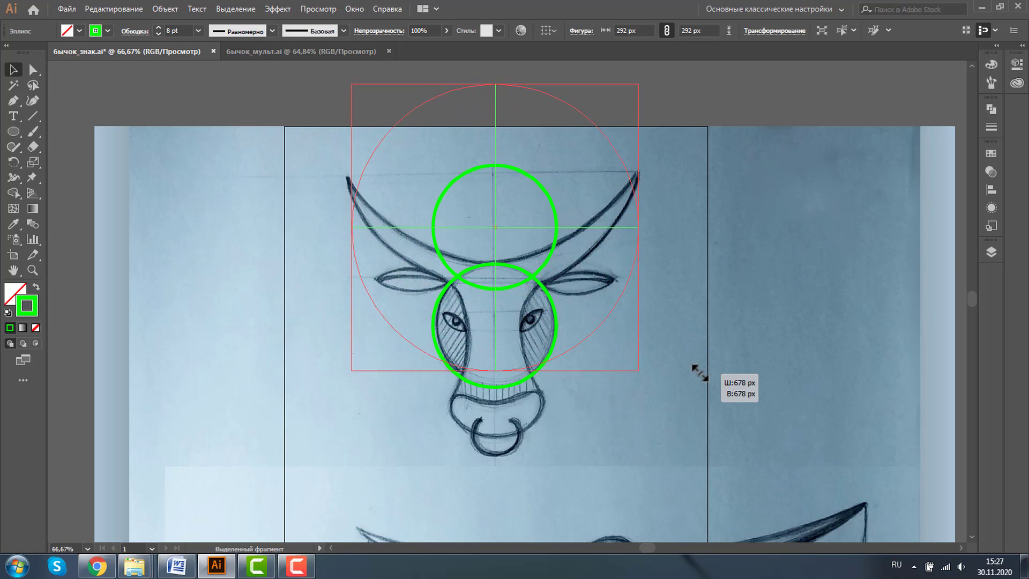
left_click_drag(707, 377, 696, 368)
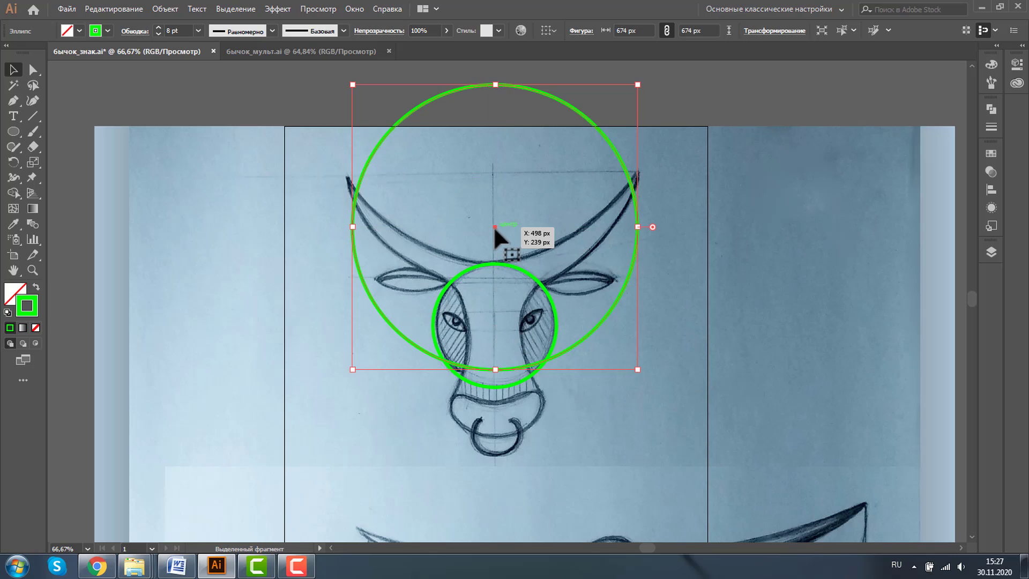
left_click_drag(493, 227, 488, 143)
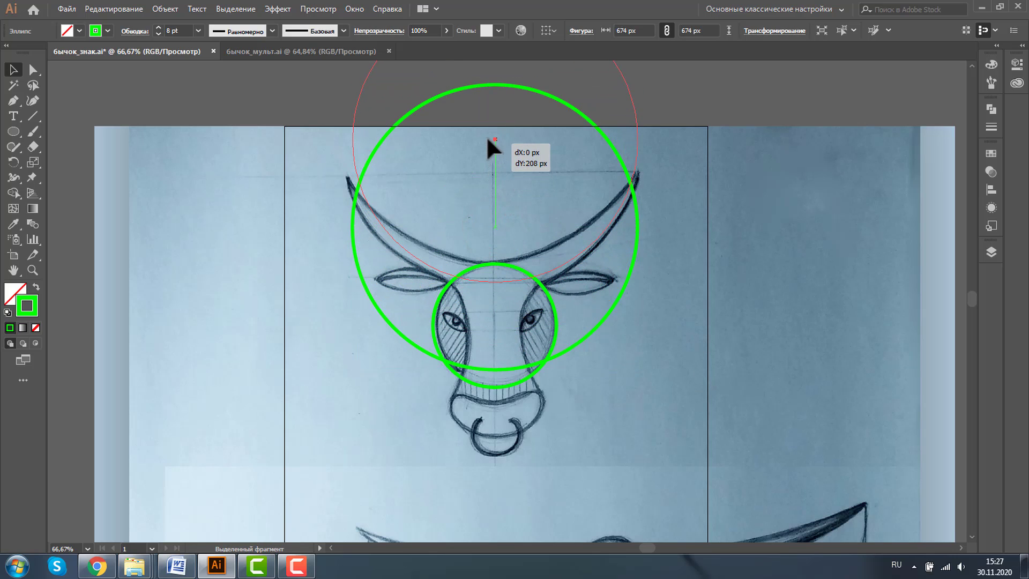
left_click_drag(487, 143, 484, 136)
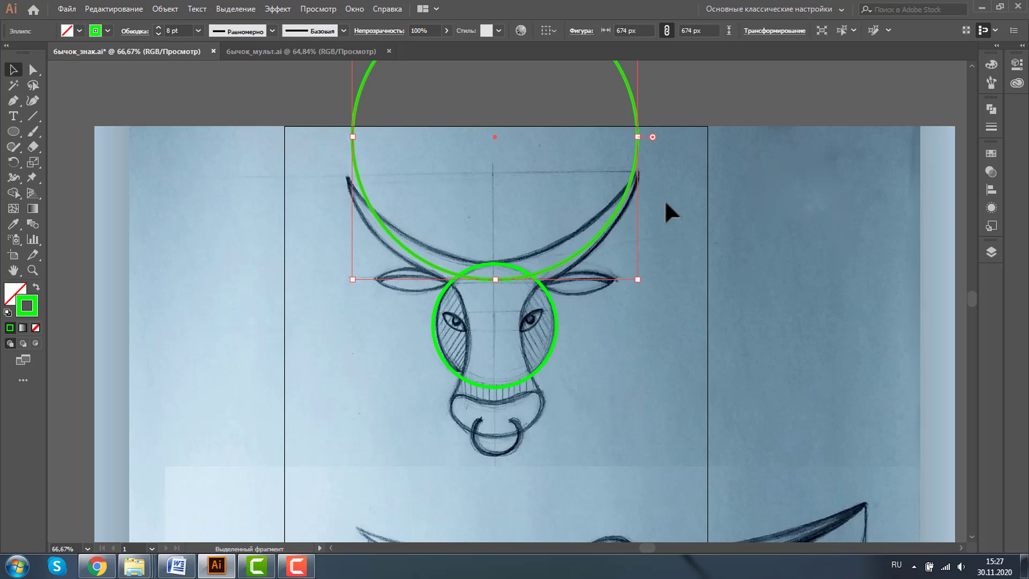
left_click_drag(638, 281, 667, 288)
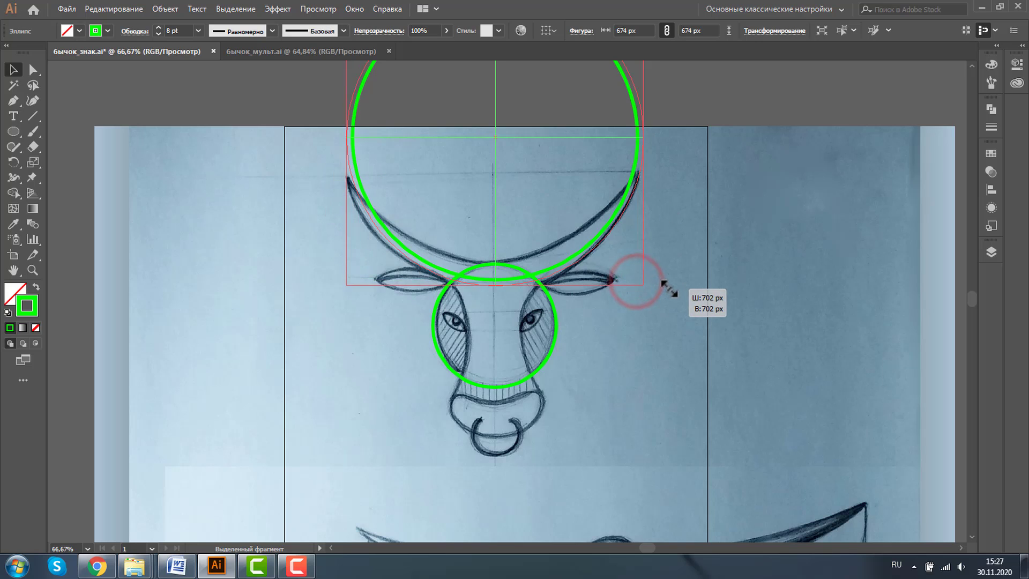
left_click_drag(502, 140, 493, 123)
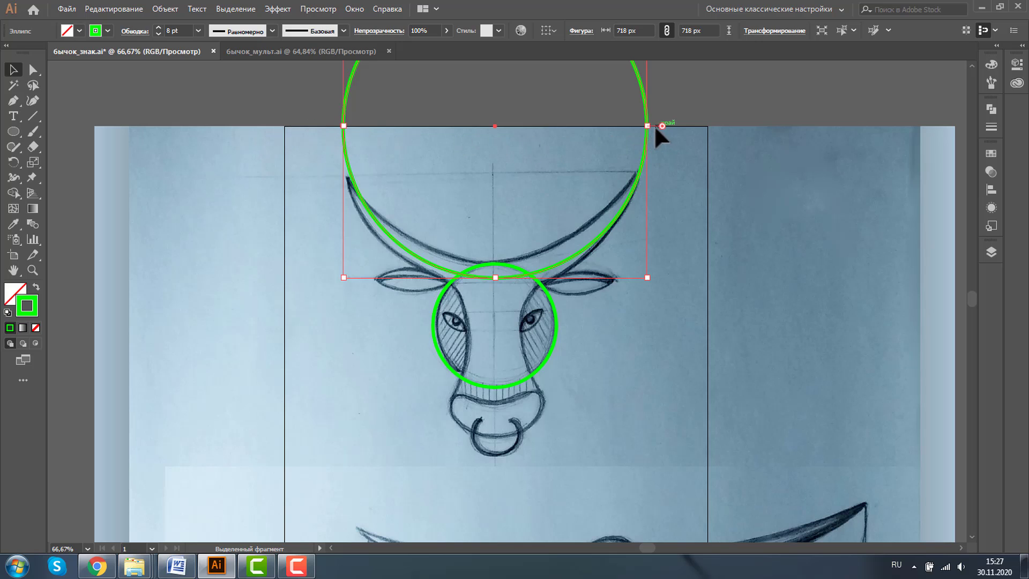
Step: Draw a wide rectangle across the top half of the big circle
left_click(971, 64)
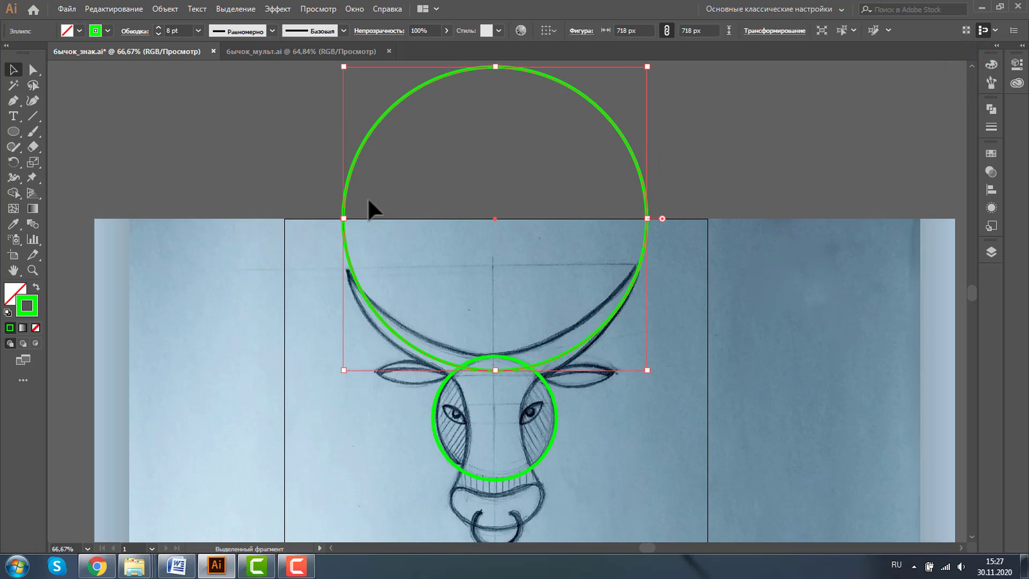
key("m")
left_click_drag(263, 75, 871, 269)
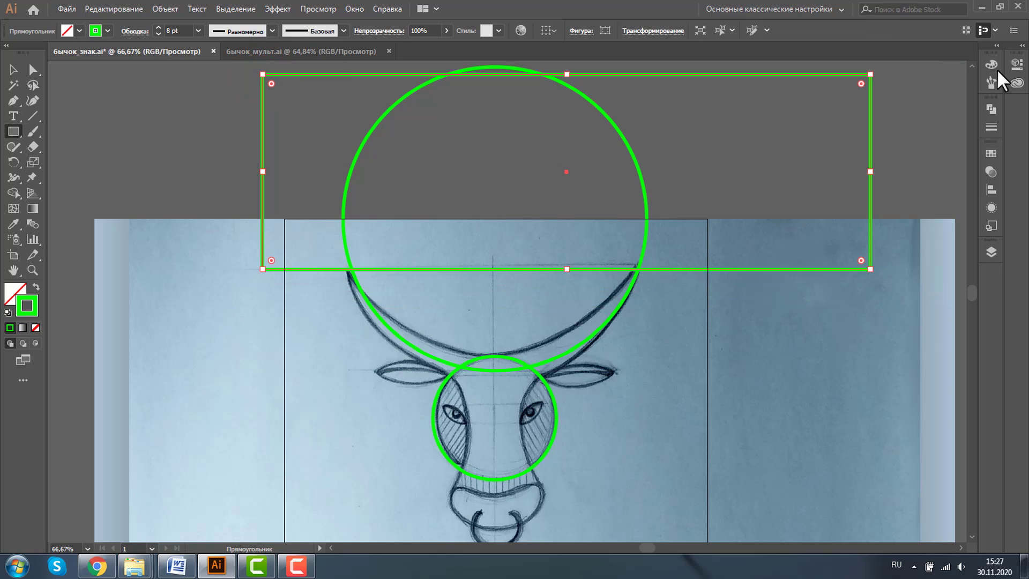
Step: Extend the rectangle upward and fill the large circle with cyan
left_click(971, 66)
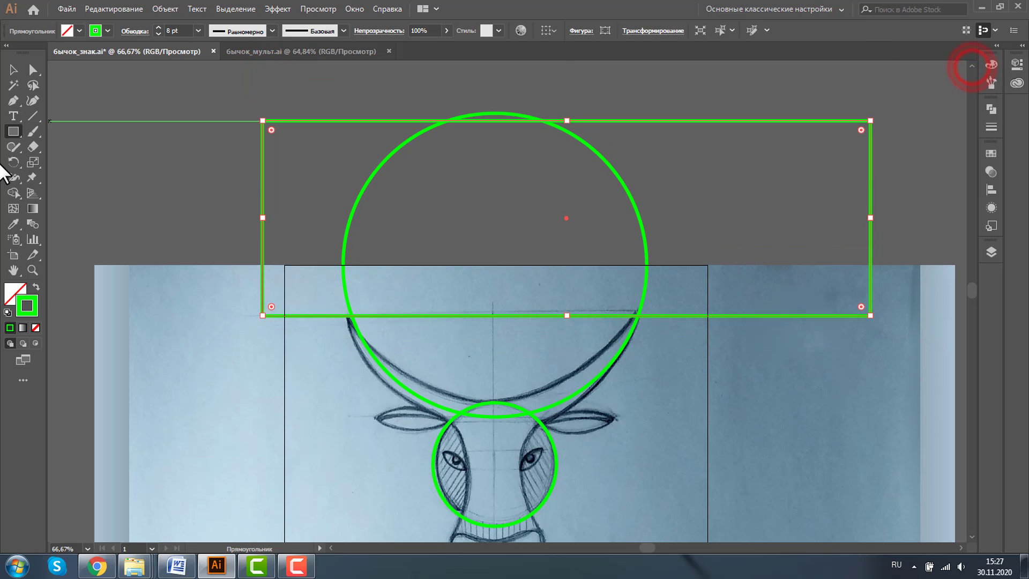
left_click(18, 70)
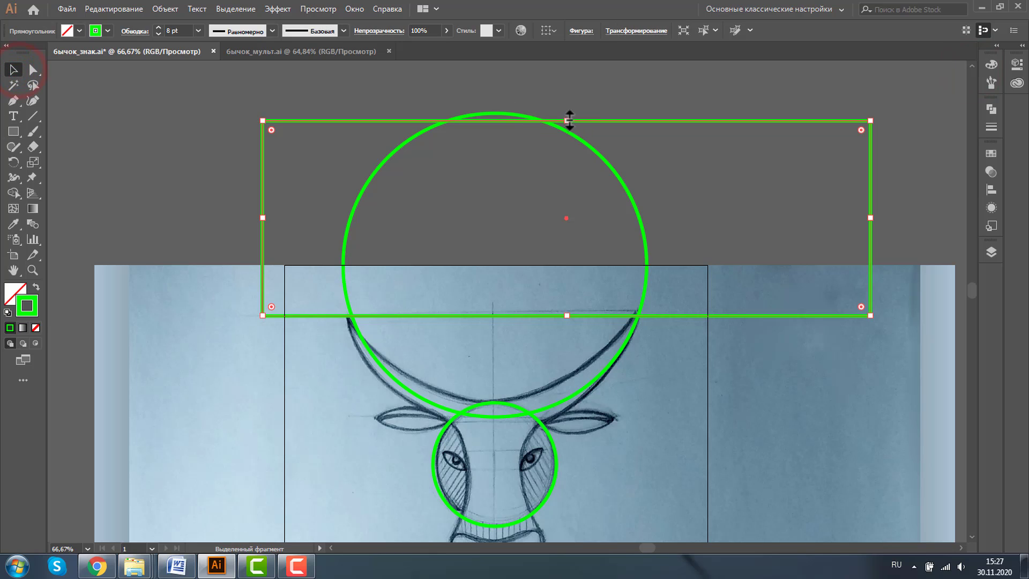
left_click_drag(566, 121, 567, 84)
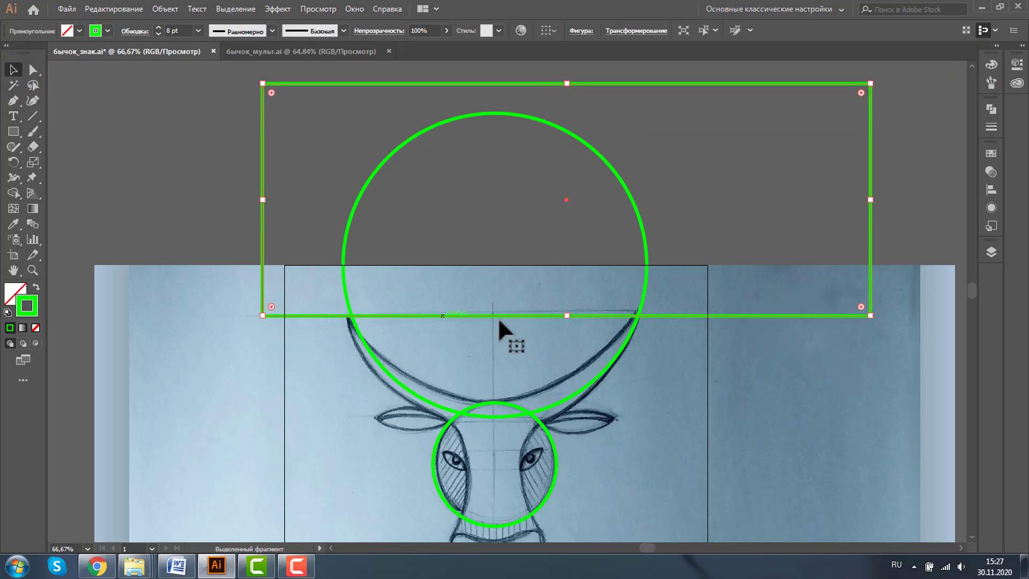
left_click(360, 337)
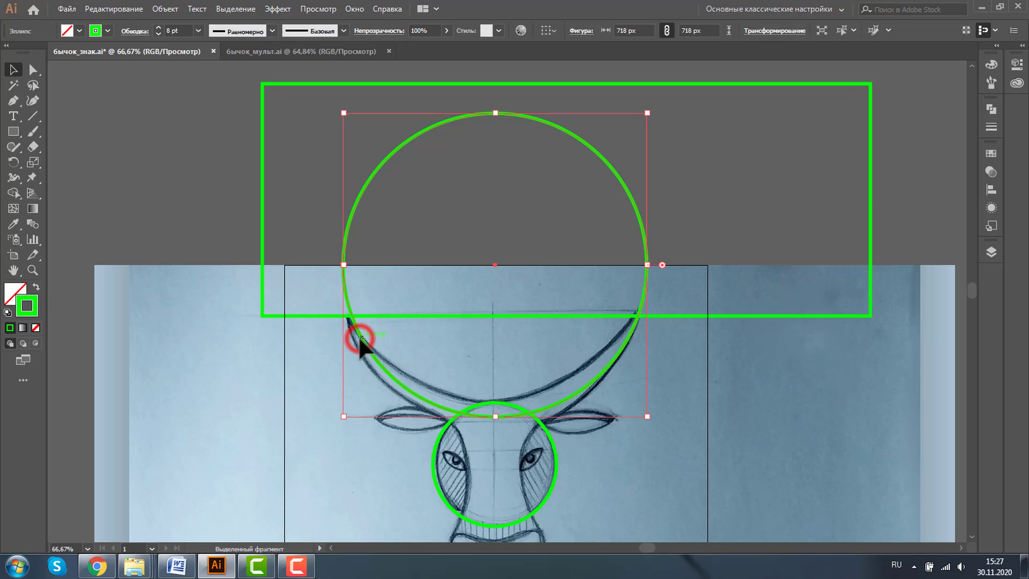
left_click(79, 31)
left_click(72, 54)
left_click(261, 117)
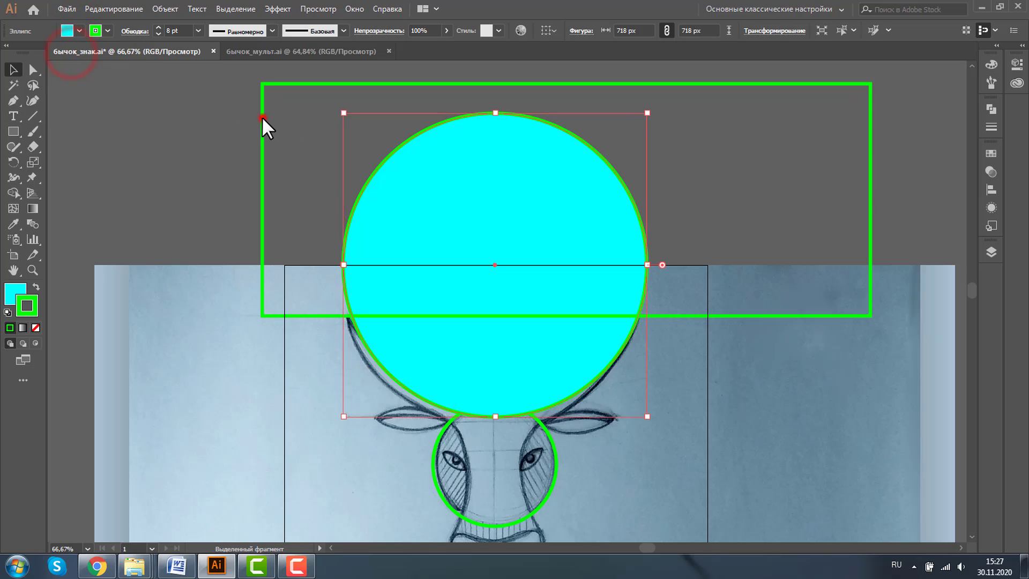
Step: Fill the rectangle dark navy, select it with the circle, and open Pathfinder
left_click(261, 106)
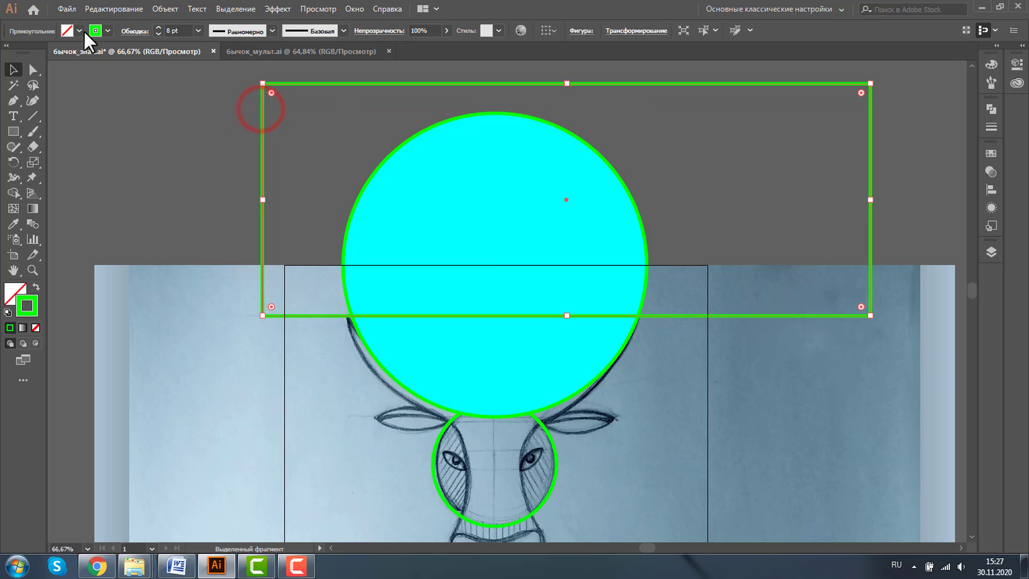
left_click(79, 31)
left_click(125, 62)
left_click(141, 146)
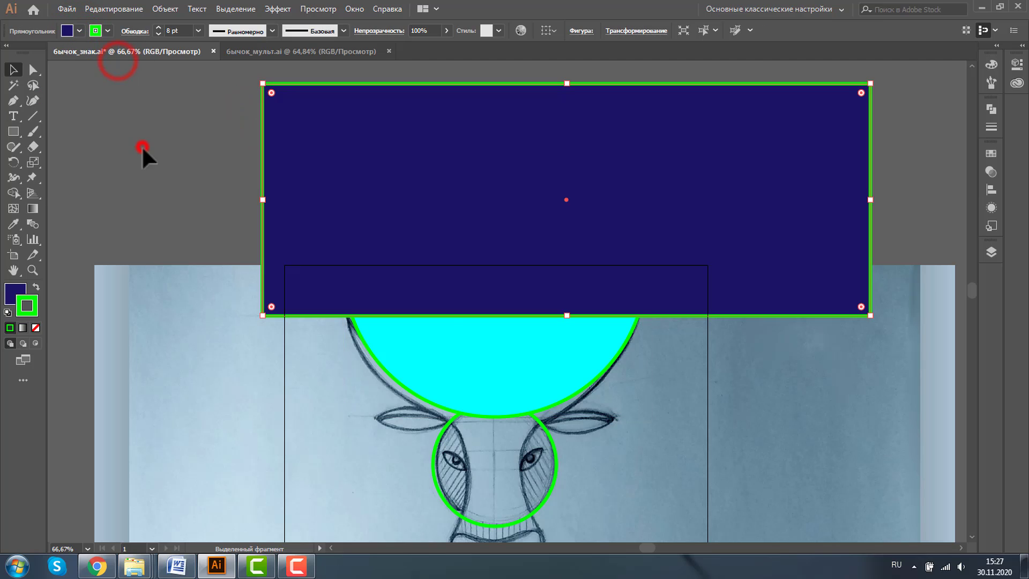
left_click(467, 390)
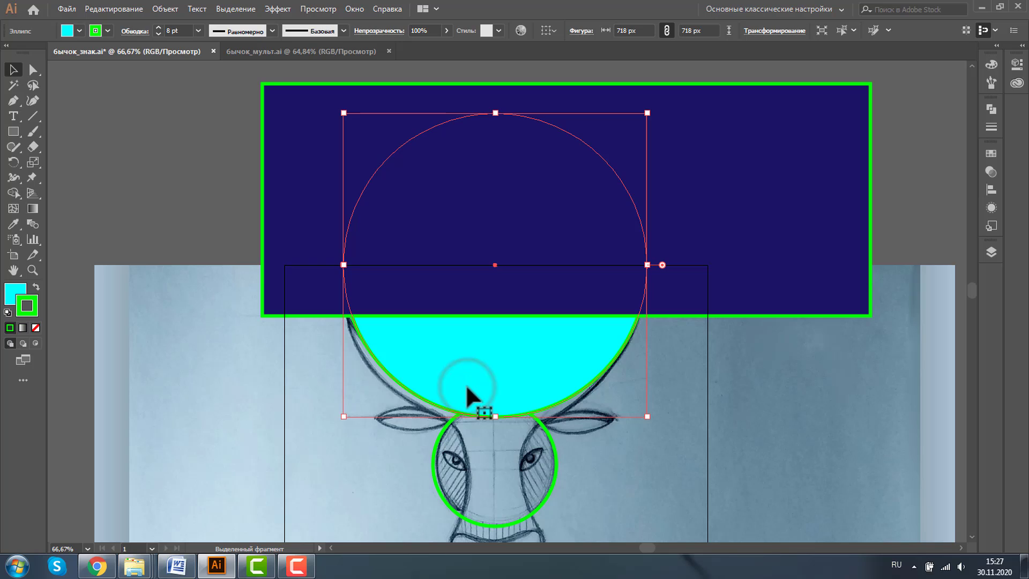
left_click(844, 185, "shift")
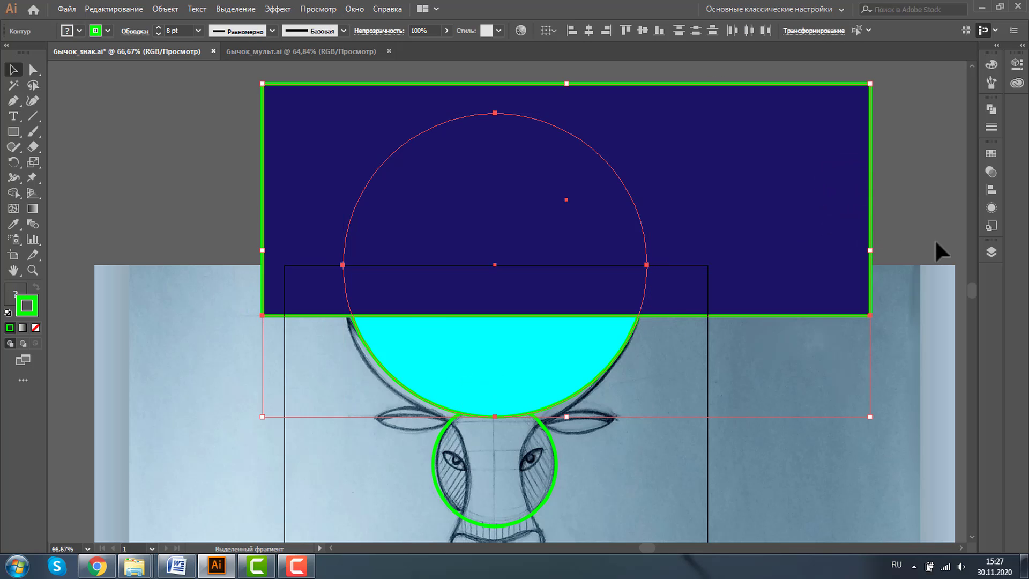
left_click(990, 108)
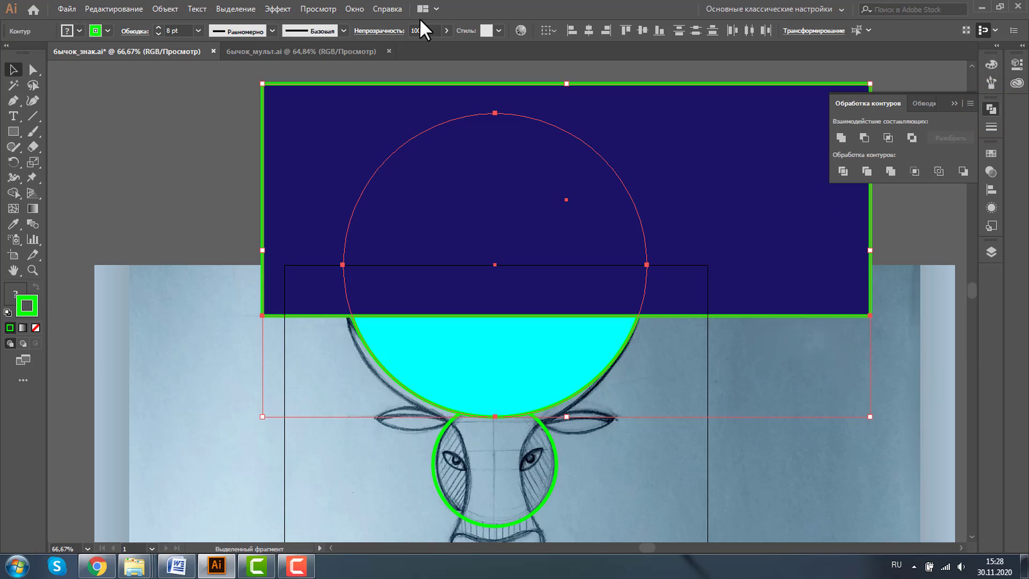
Step: Subtract the rectangle from the circle with Minus Front, then zoom into the half-circle
left_click(353, 7)
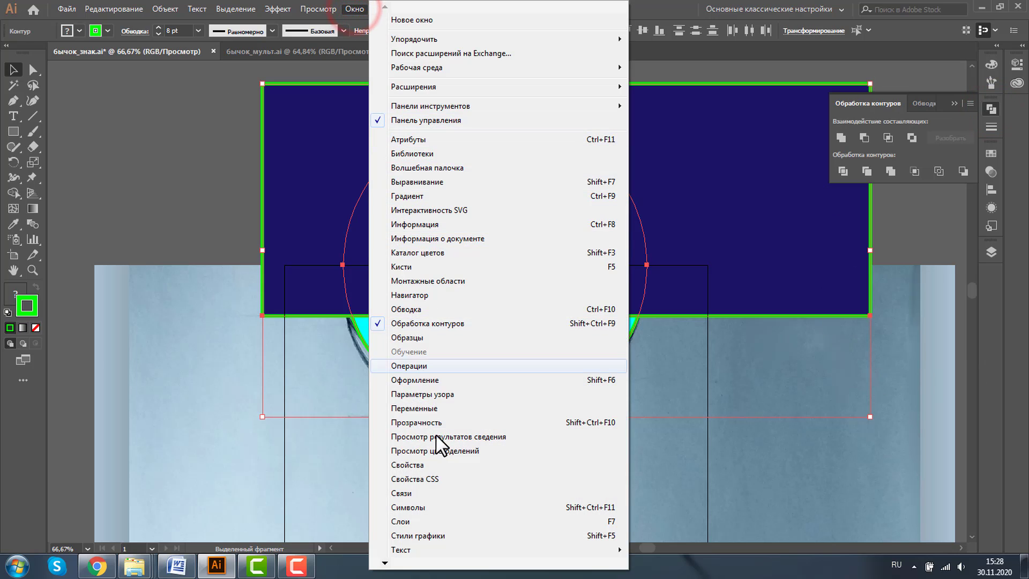
left_click(866, 133)
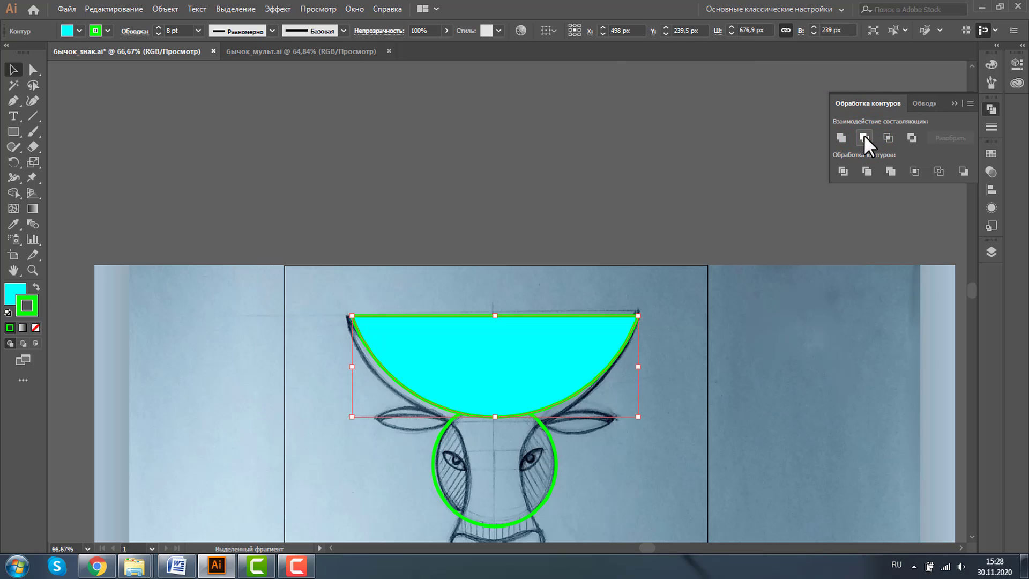
key("ctrl+z")
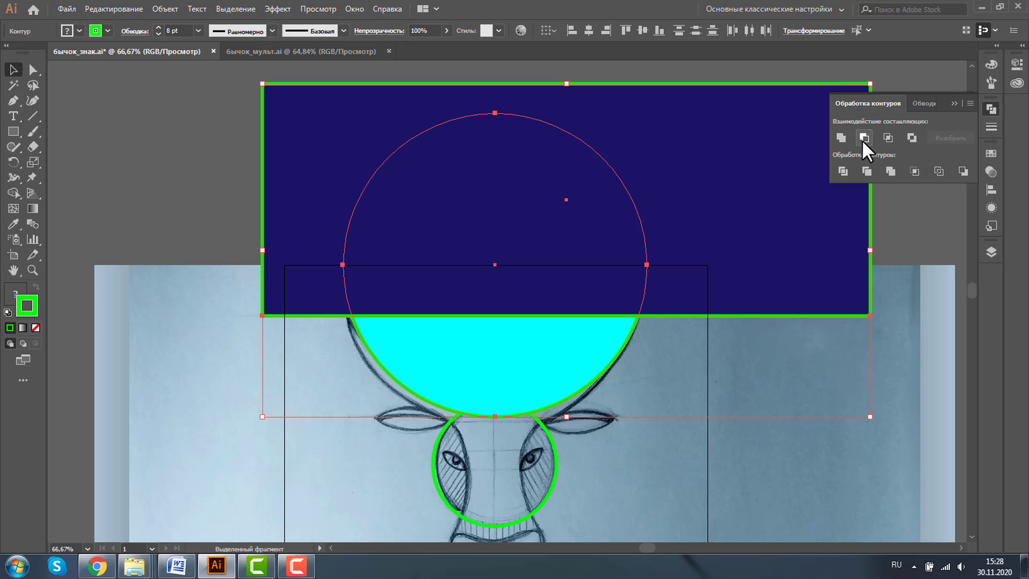
left_click(864, 138)
left_click(32, 270)
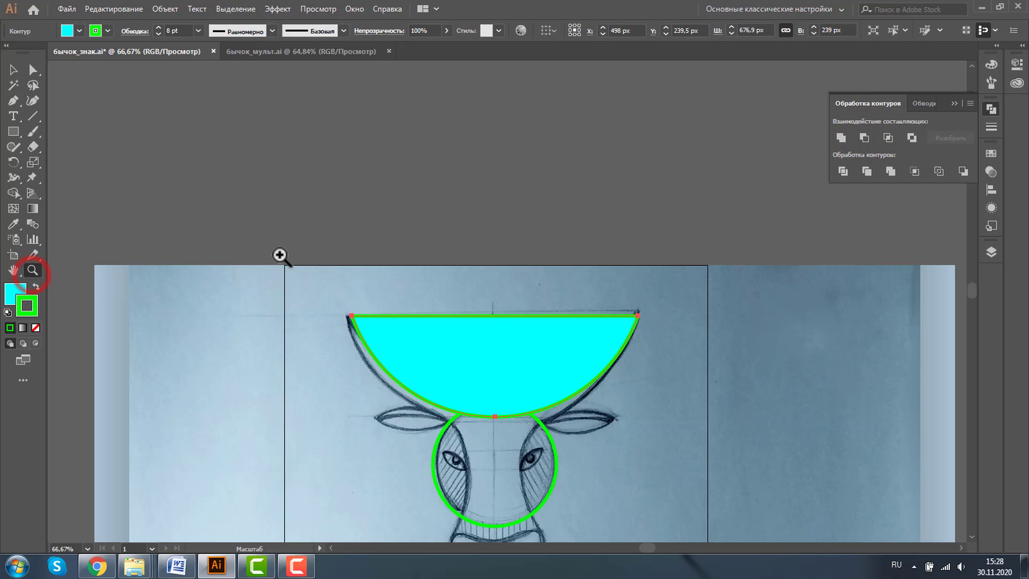
left_click_drag(299, 273, 723, 459)
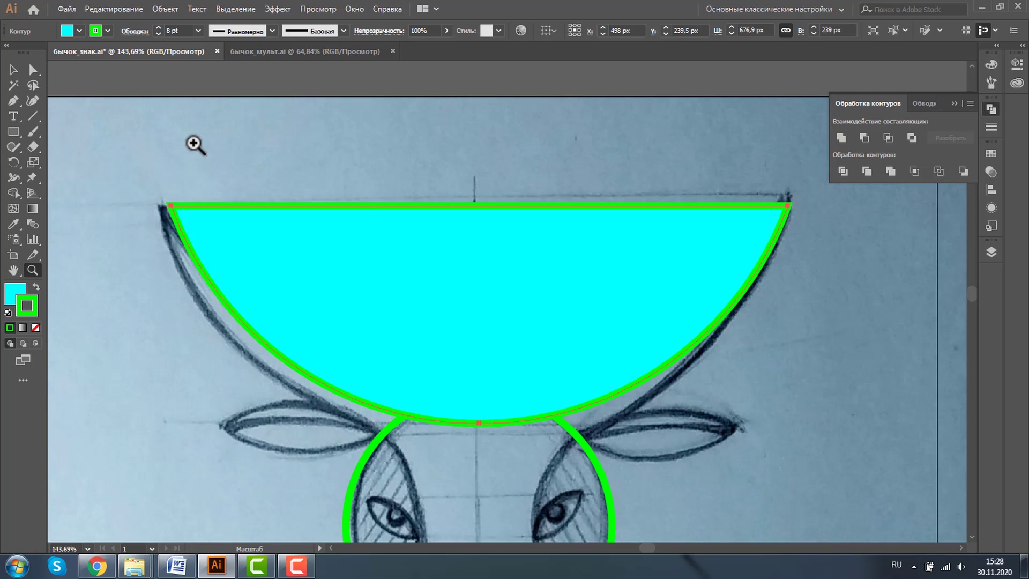
Step: Add an anchor on the half-circle's straight top edge and delete that segment
key("p")
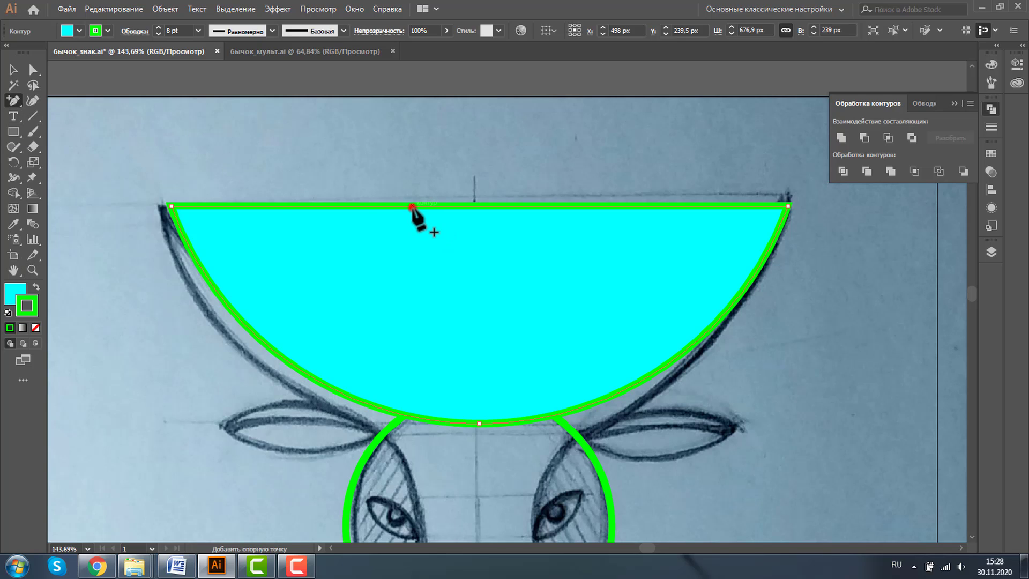
left_click(412, 206)
left_click(32, 70)
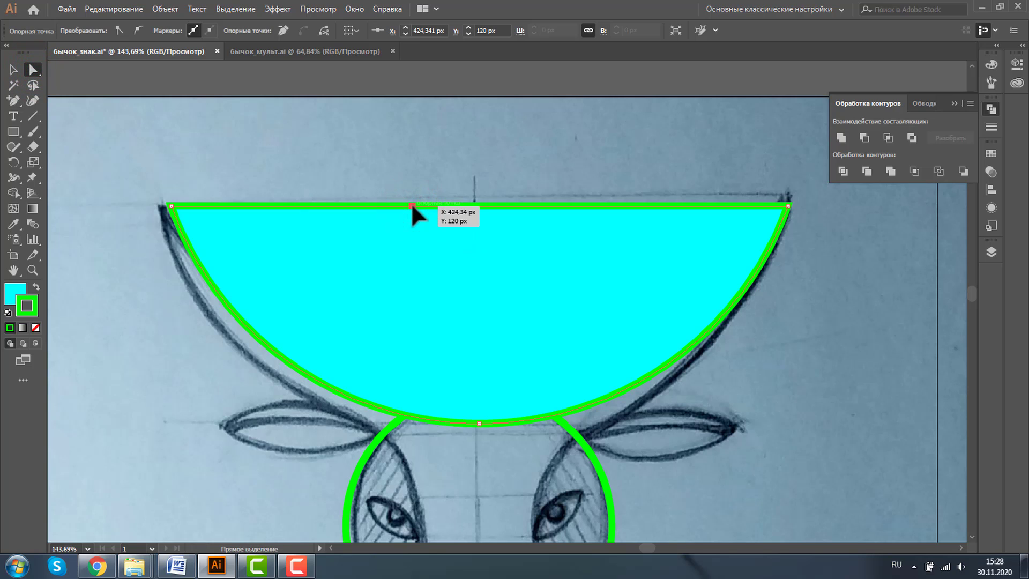
key("Delete")
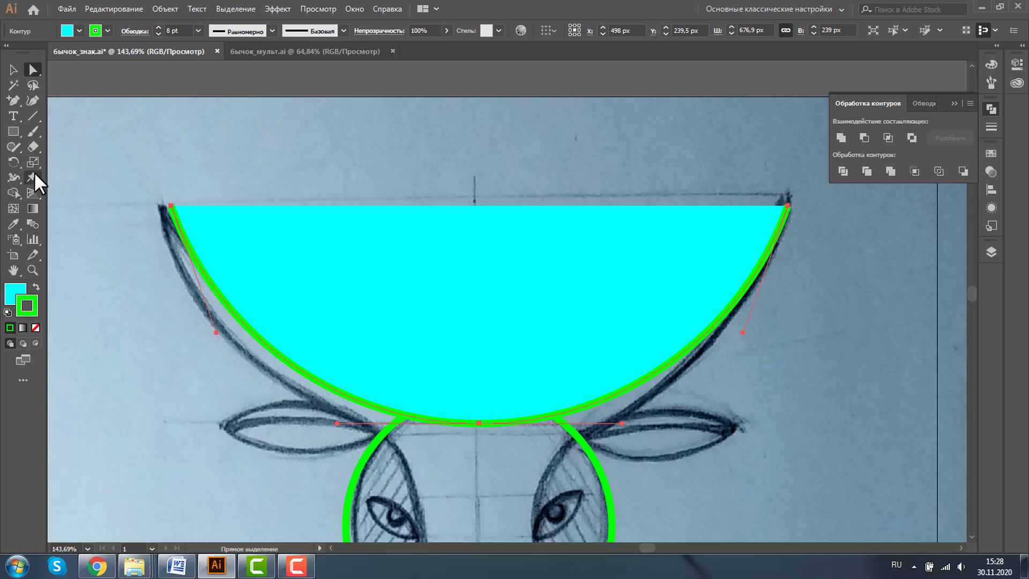
Step: Remove the cyan fill and select the whole green arc
left_click(79, 30)
left_click(8, 53)
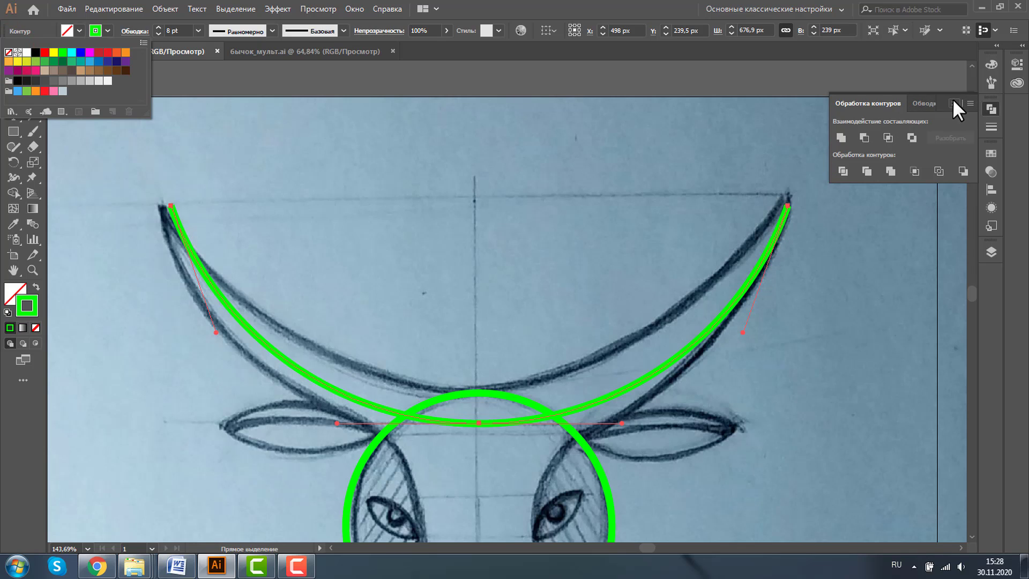
left_click(953, 101)
left_click(12, 69)
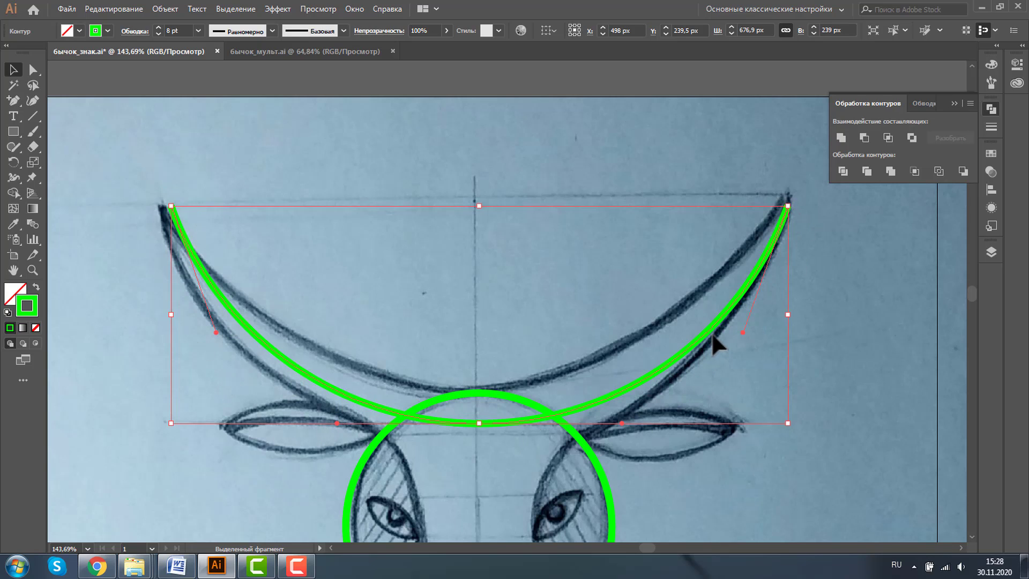
Step: Give the arc an elliptical tapered width profile at 50 pt stroke weight
left_click(273, 29)
left_click(241, 68)
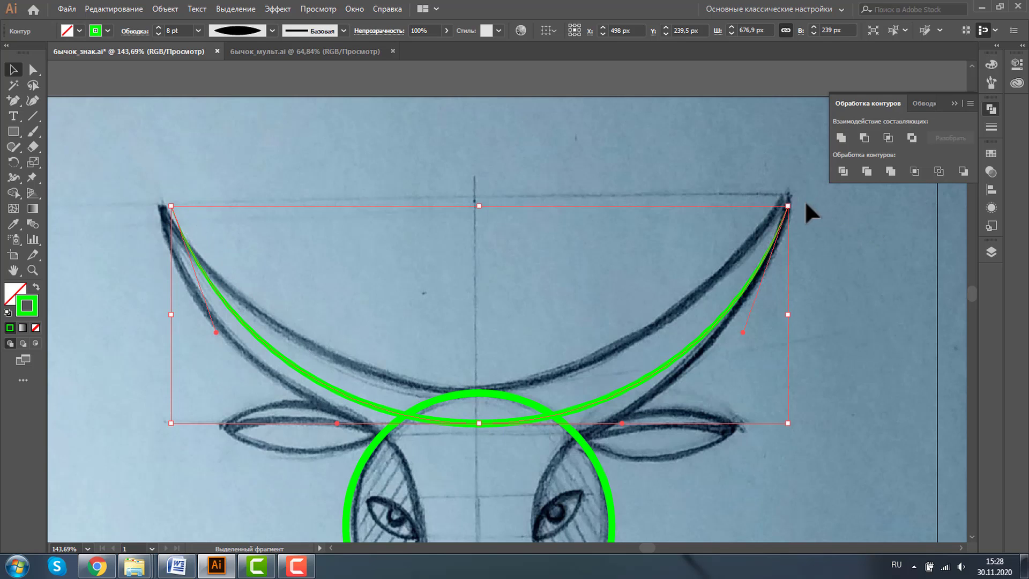
left_click(157, 28)
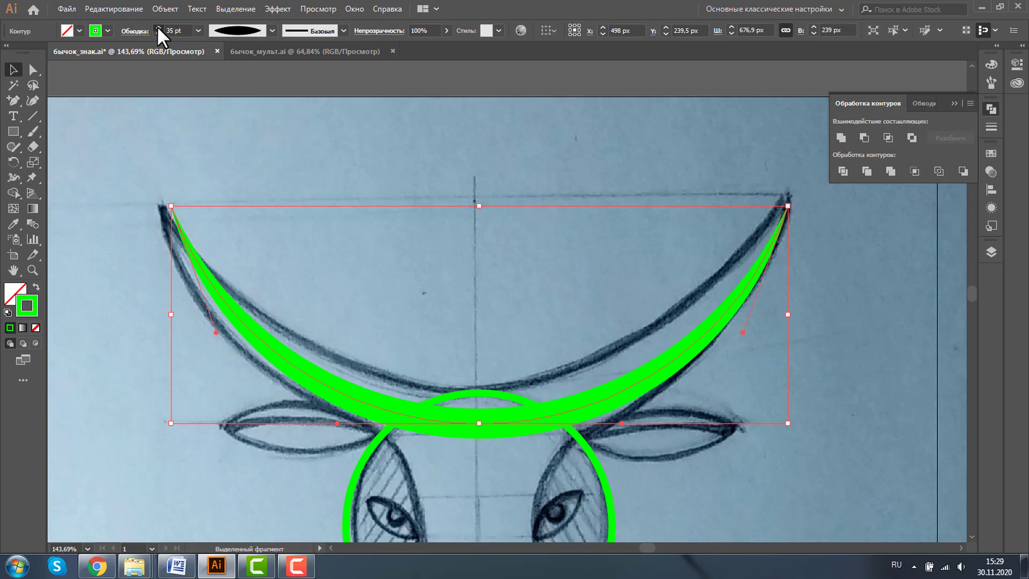
left_click(157, 28)
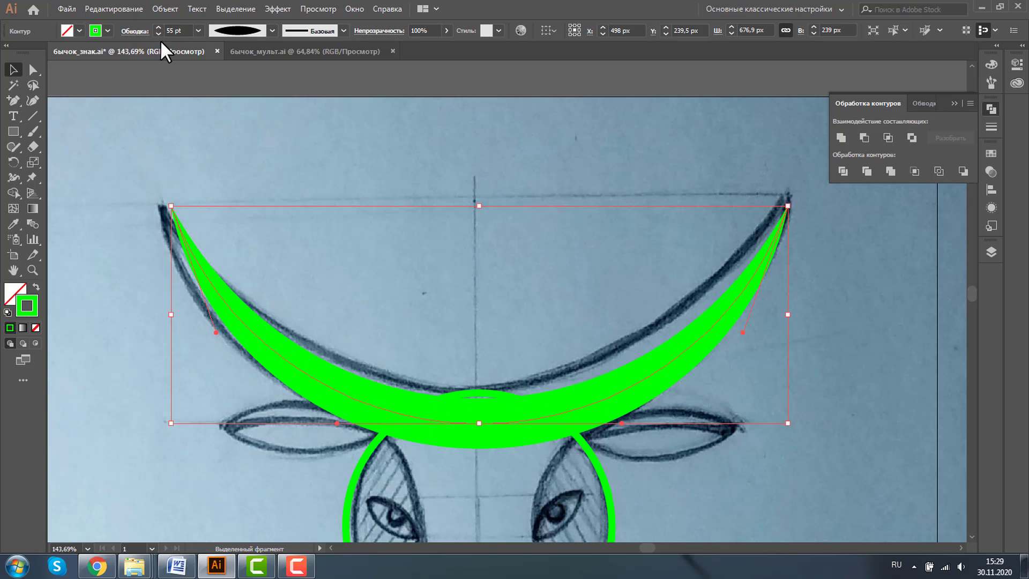
left_click(157, 34)
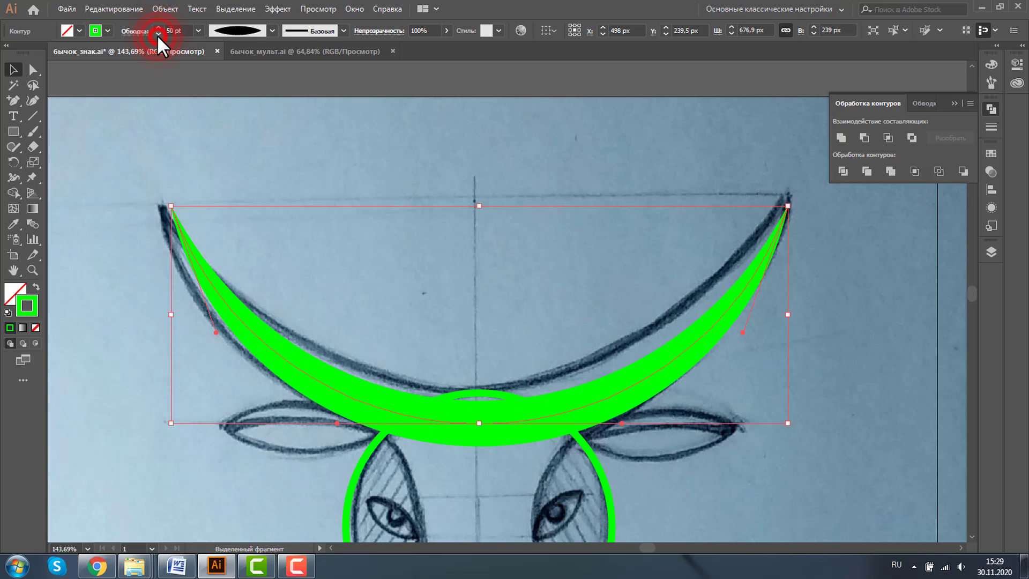
left_click(157, 34)
Step: Raise the horn's bottom anchor slightly and reselect the whole horn path
key("ctrl+shift+a")
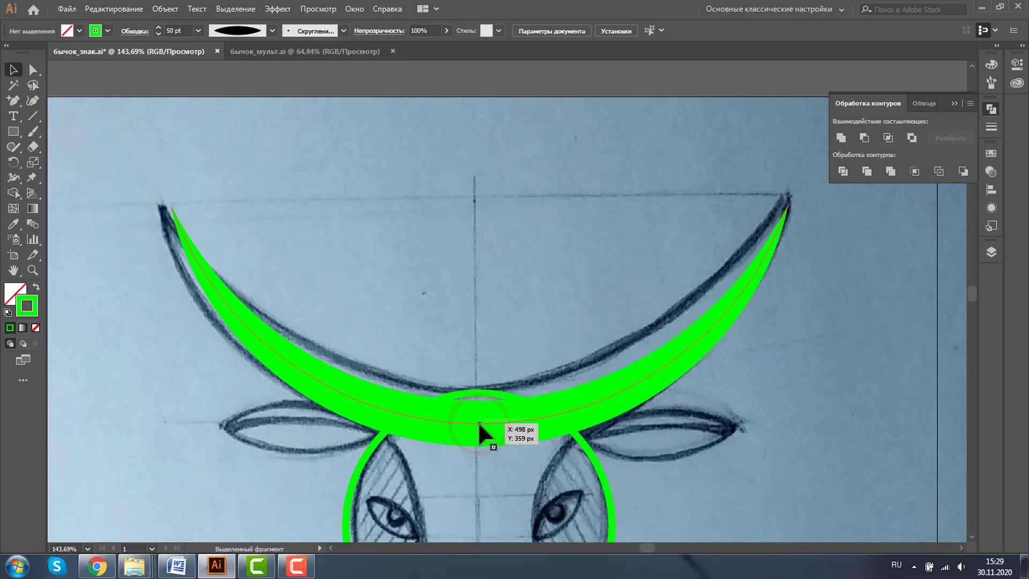
left_click_drag(479, 424, 479, 416)
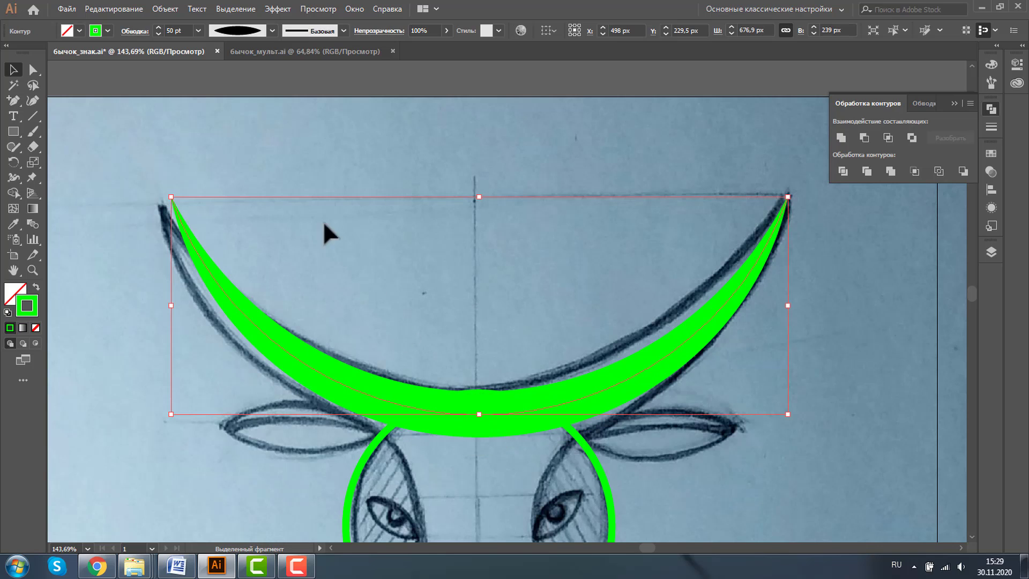
left_click(968, 532)
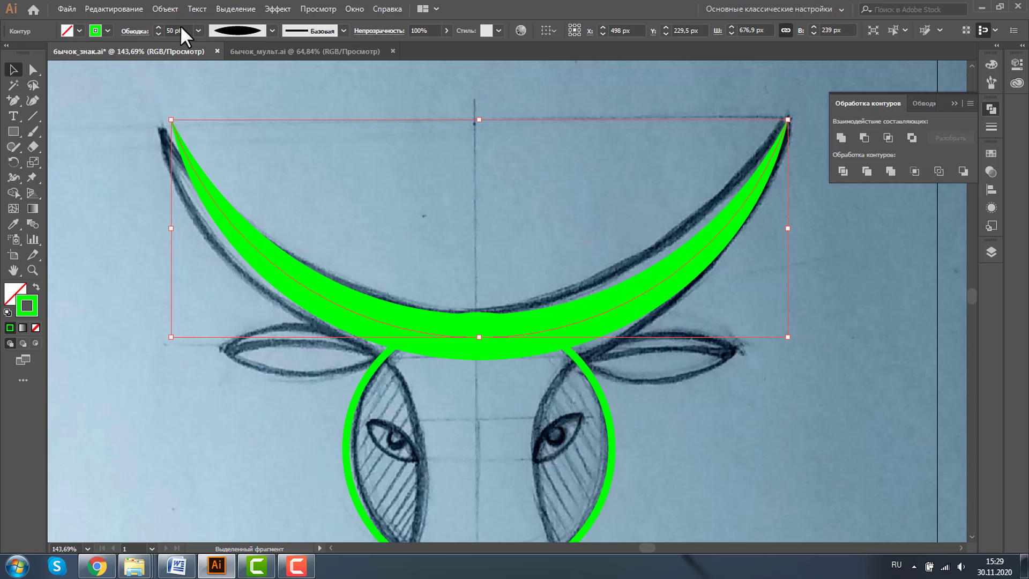
left_click(273, 30)
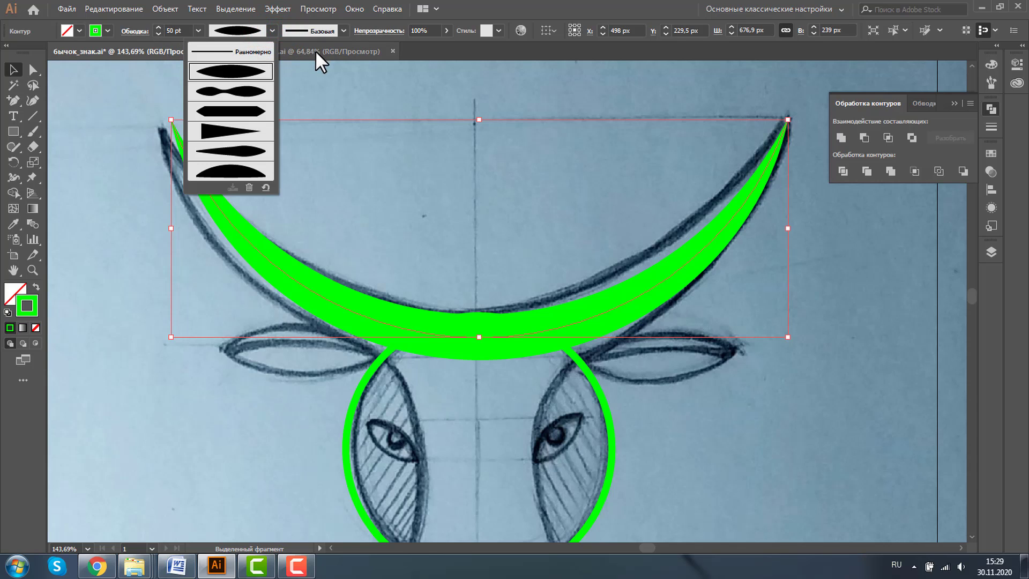
left_click(140, 81)
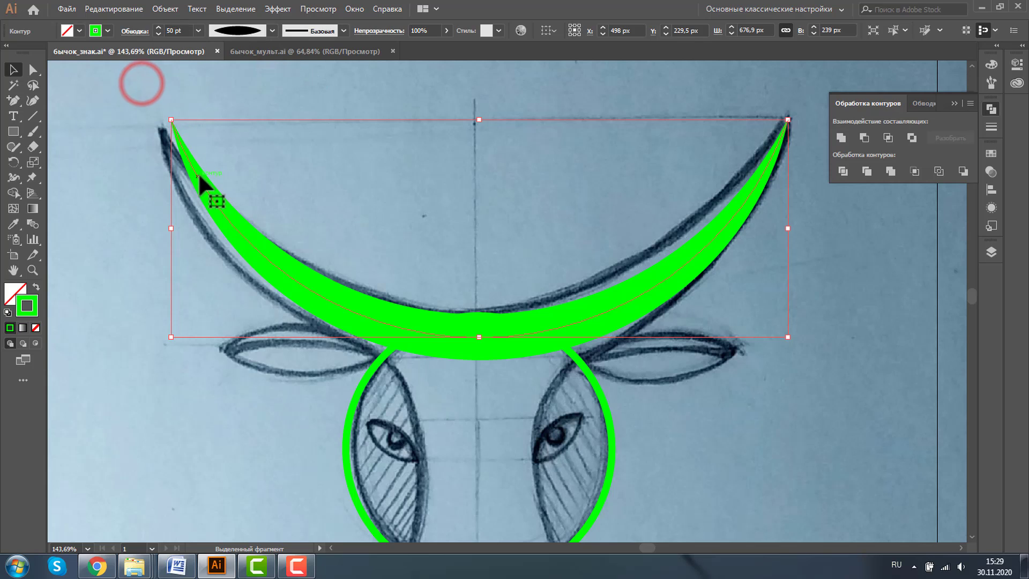
Step: Expand the tapered horn stroke into a filled shape and return to Preview mode
left_click(164, 9)
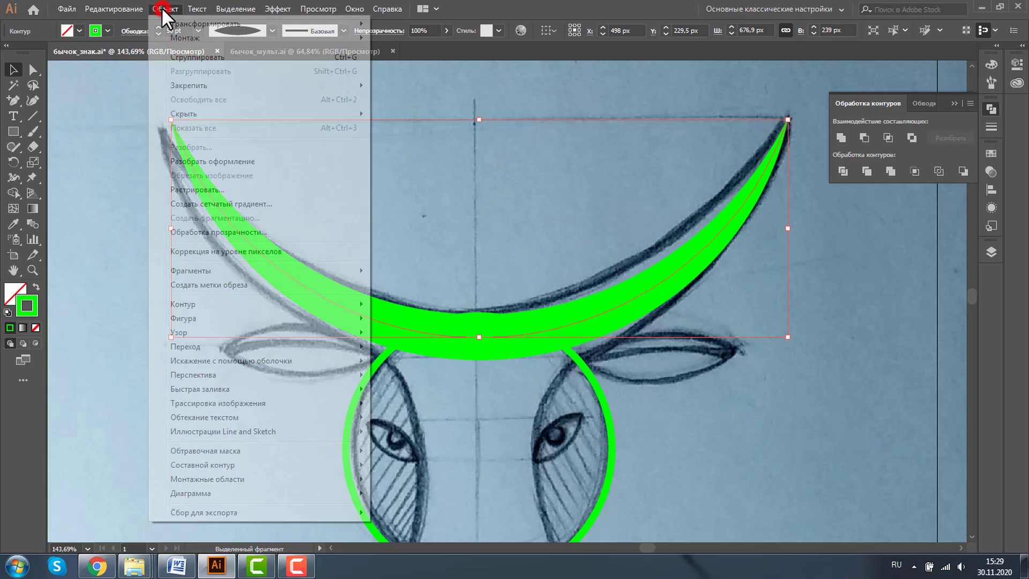
left_click(186, 162)
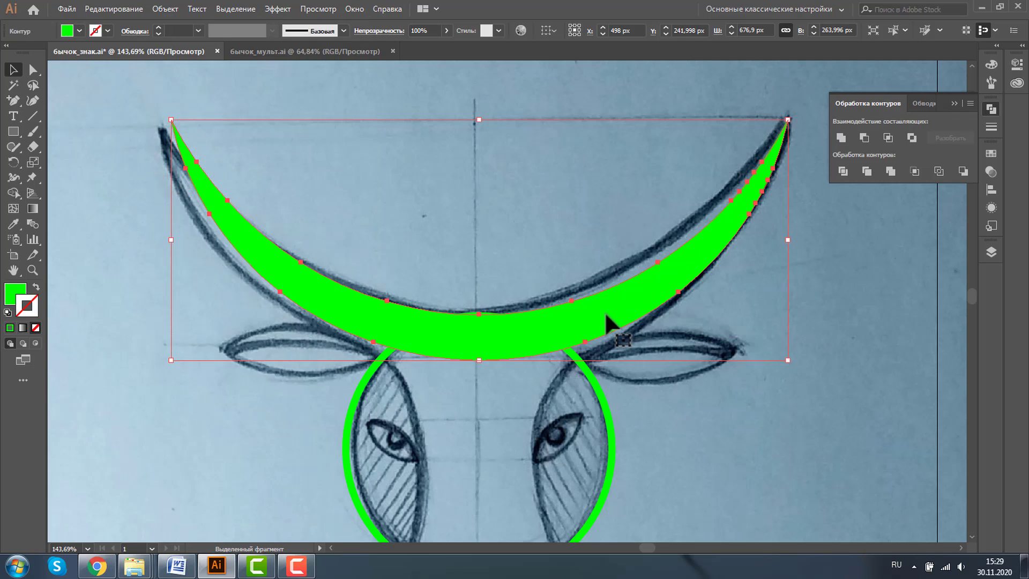
key("ctrl+y")
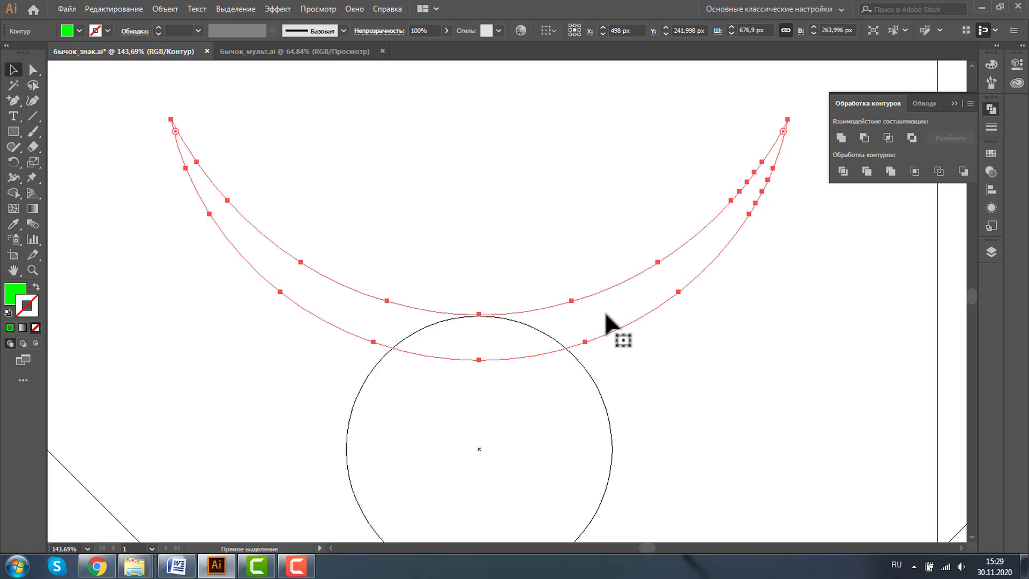
key("ctrl+z")
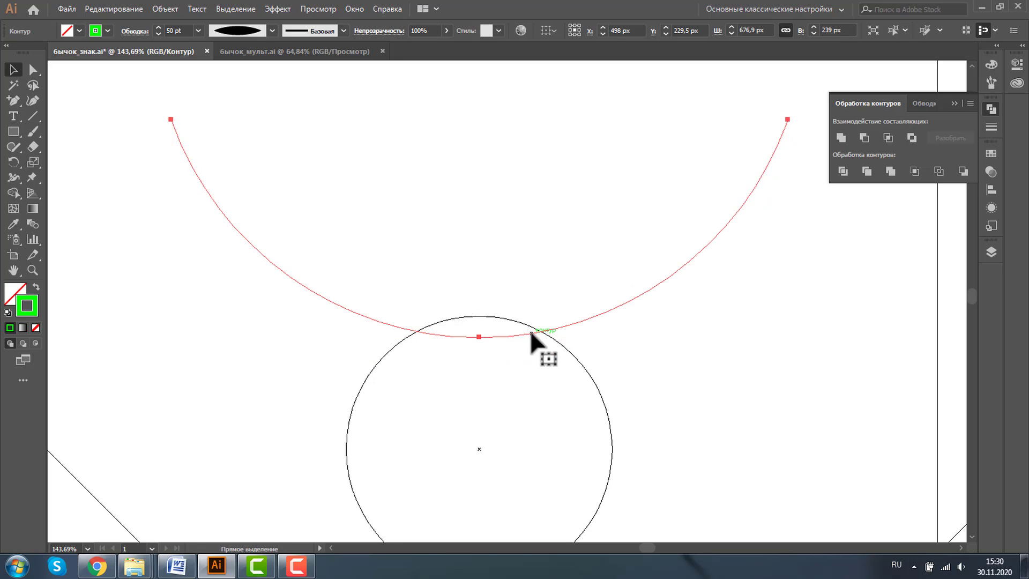
key("ctrl+shift+z")
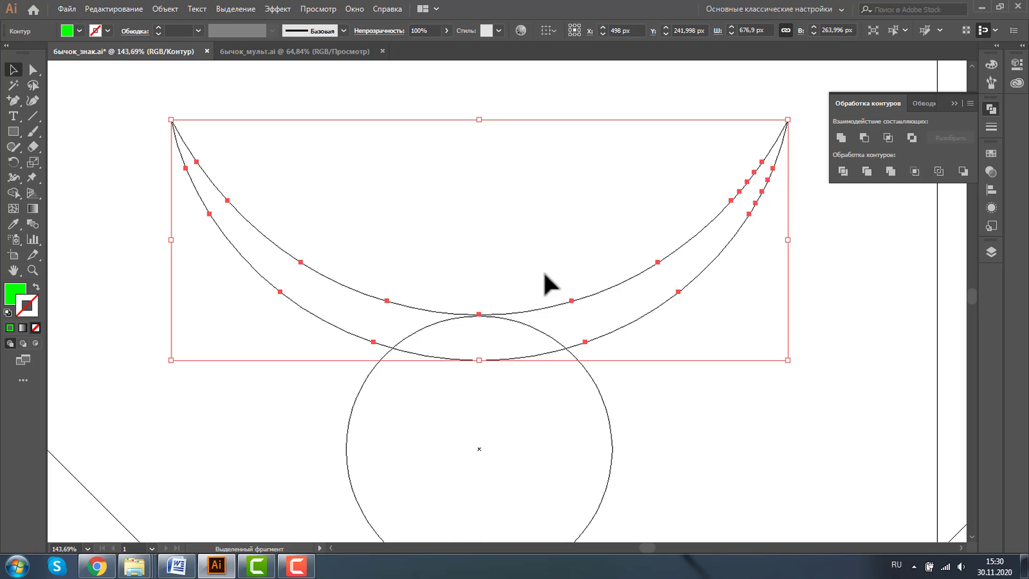
left_click(517, 95)
left_click(355, 288)
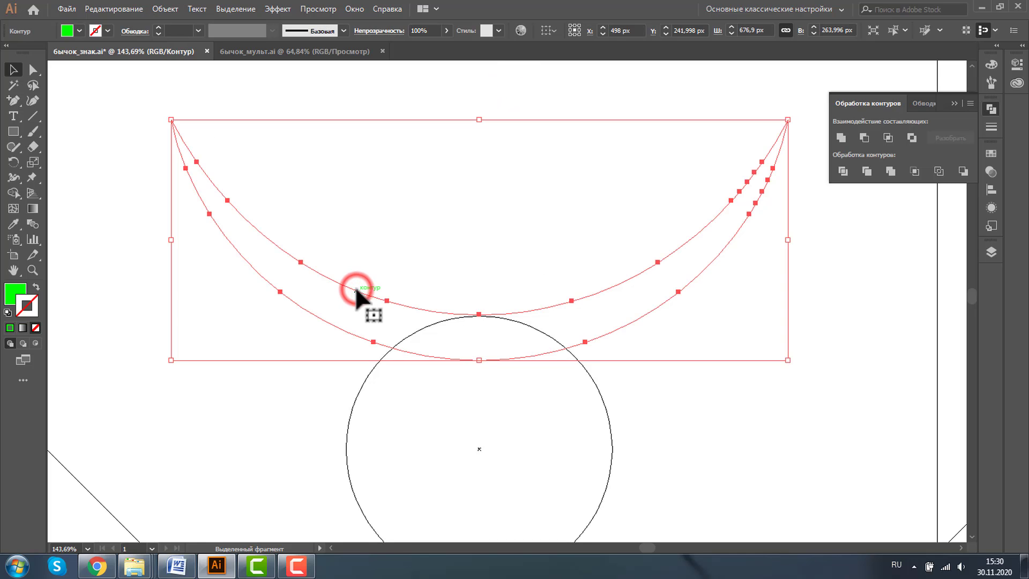
key("ctrl+y")
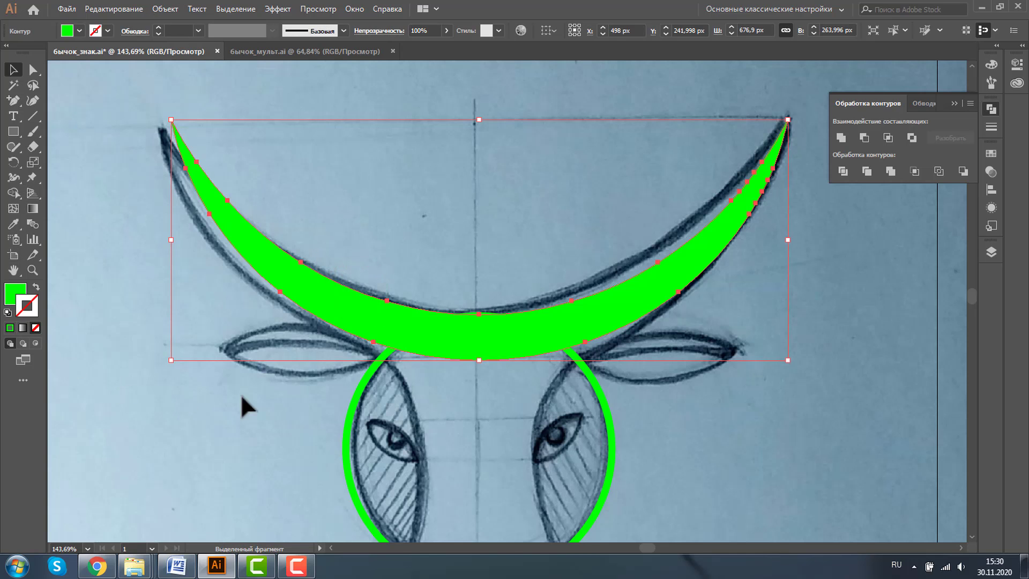
Step: Copy the face circle's 8 pt green outline style onto the horn with the Eyedropper
left_click(13, 225)
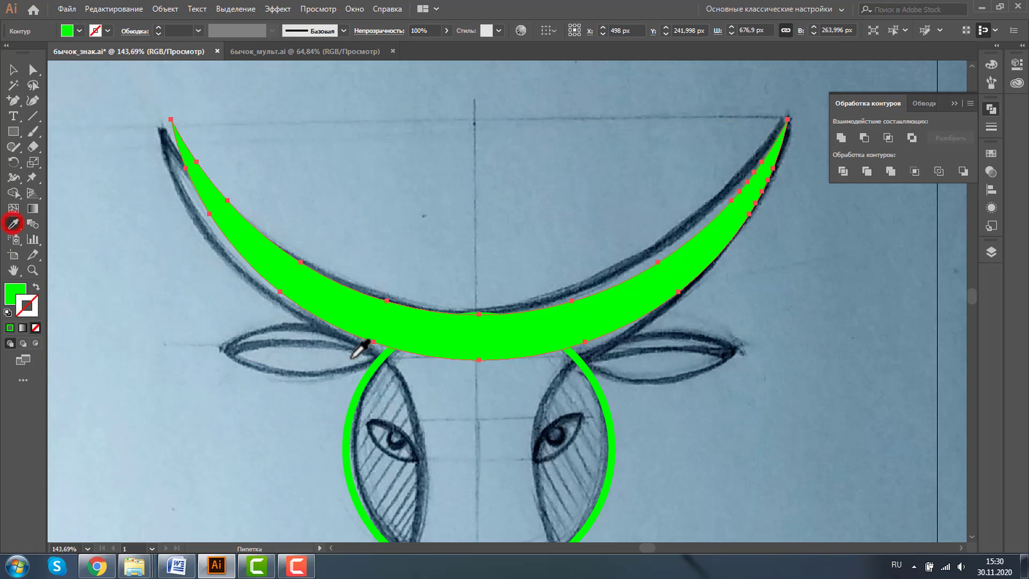
left_click(363, 375)
left_click(15, 74)
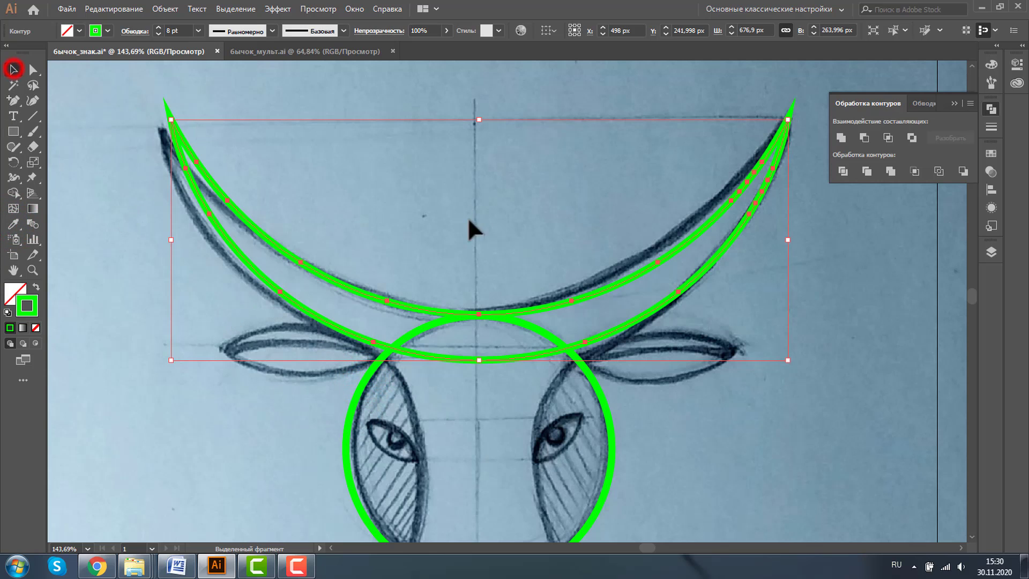
left_click(868, 295)
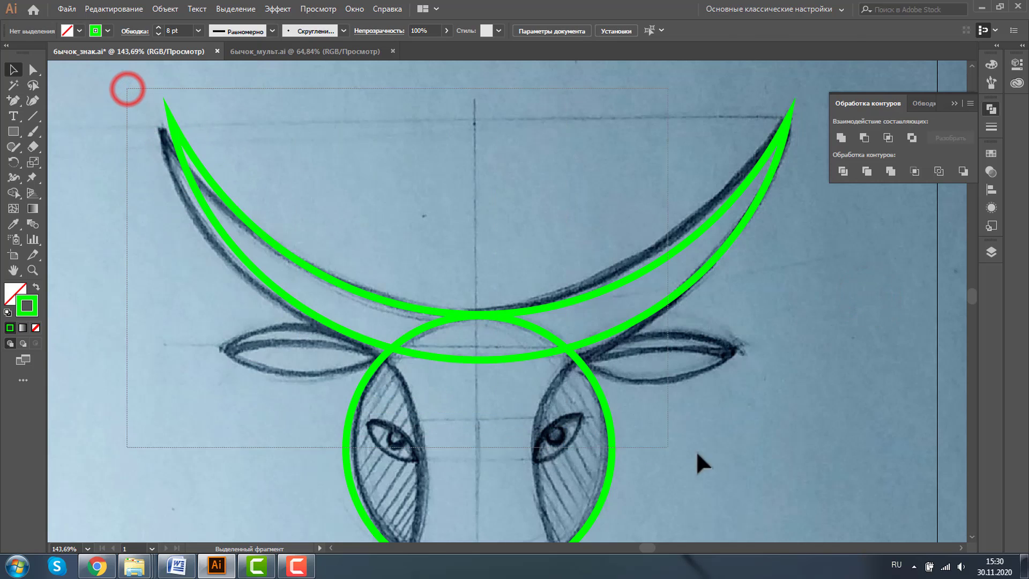
Step: Give the horns and face circle round caps and round joins
left_click_drag(127, 88, 764, 463)
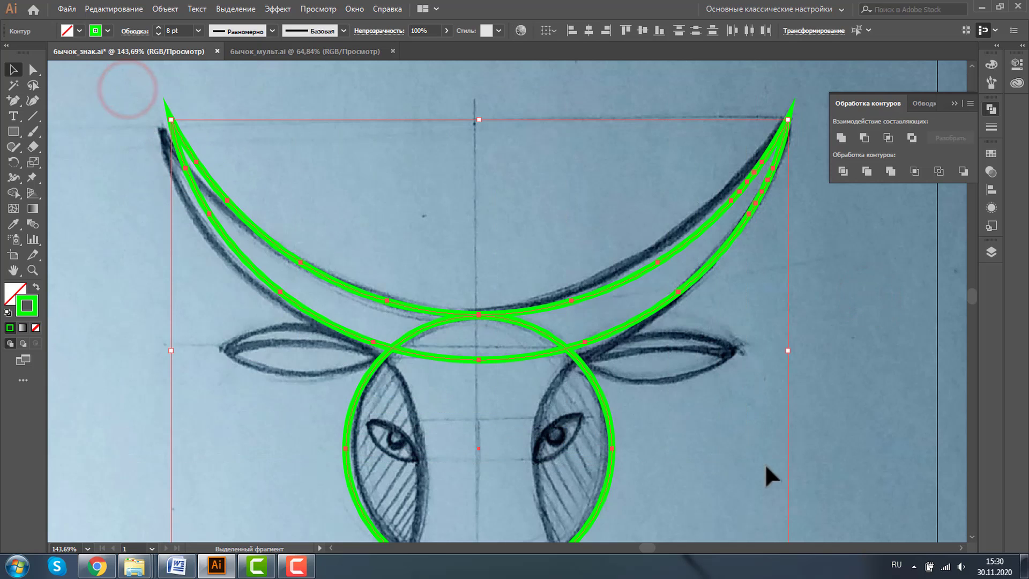
left_click(990, 127)
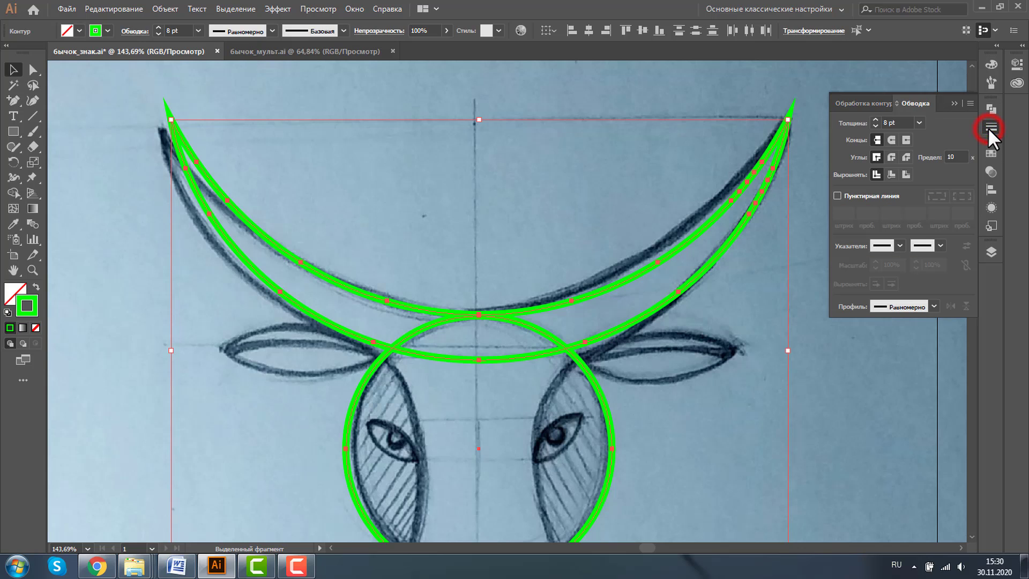
left_click(892, 140)
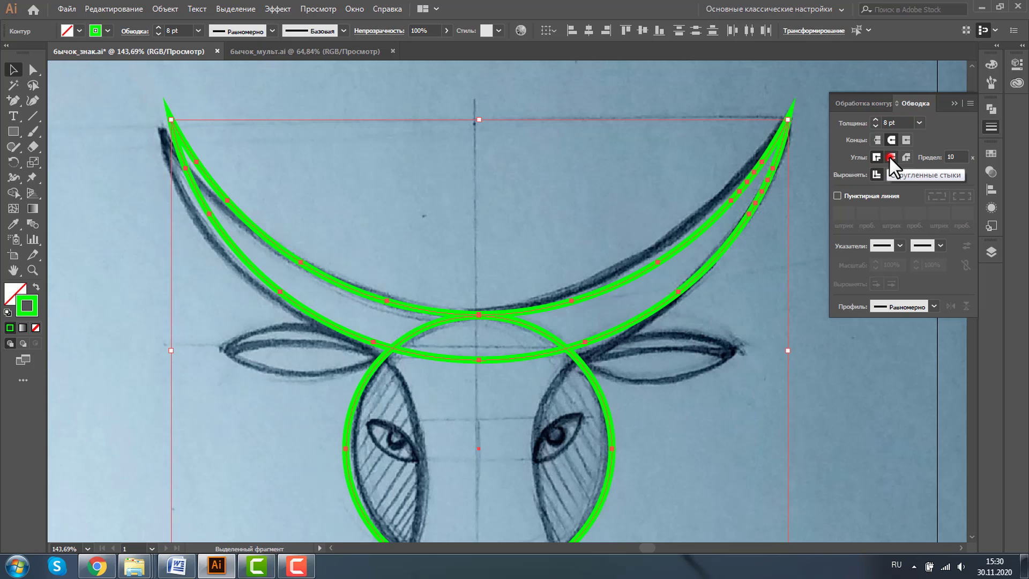
left_click(891, 157)
left_click(820, 123)
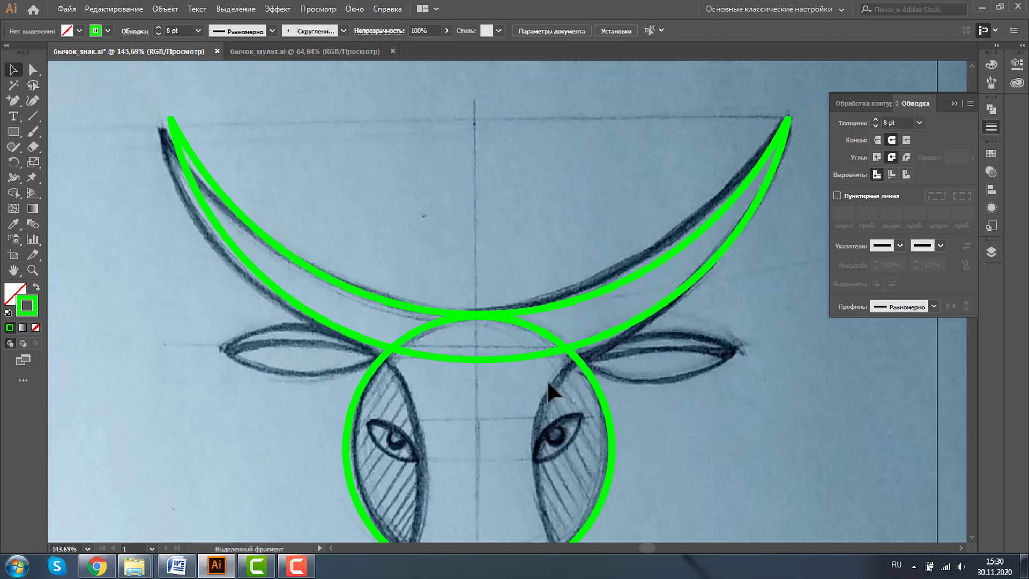
Step: Zoom in on the bull's head and draw a circle beside the sketch
left_click(32, 270)
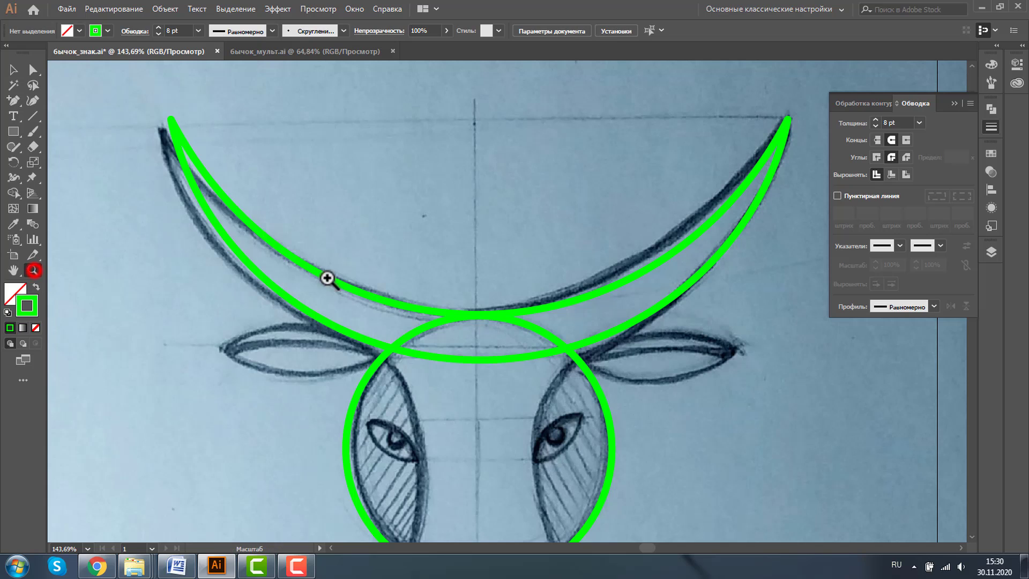
left_click(520, 283, "alt")
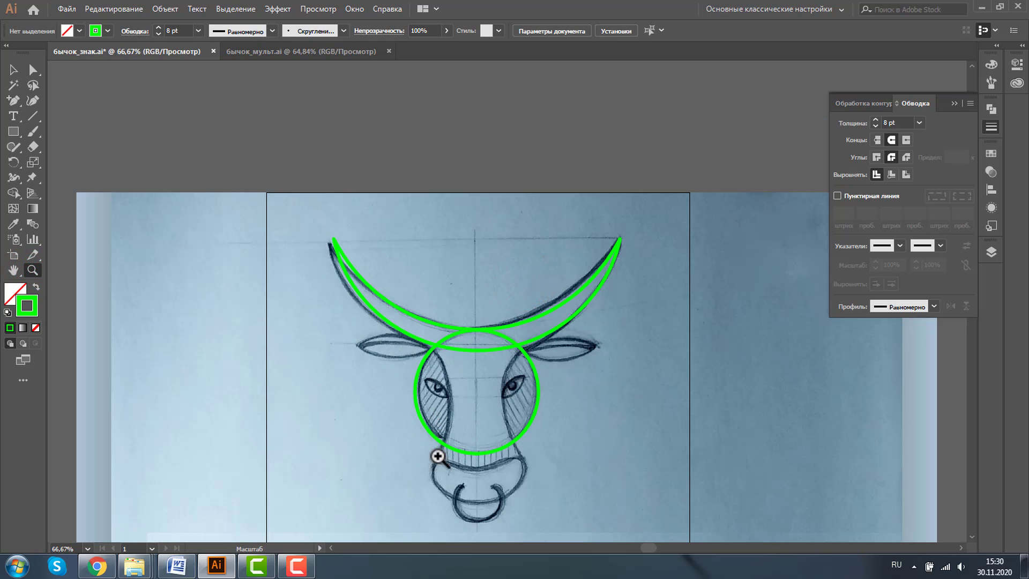
left_click_drag(294, 211, 683, 532)
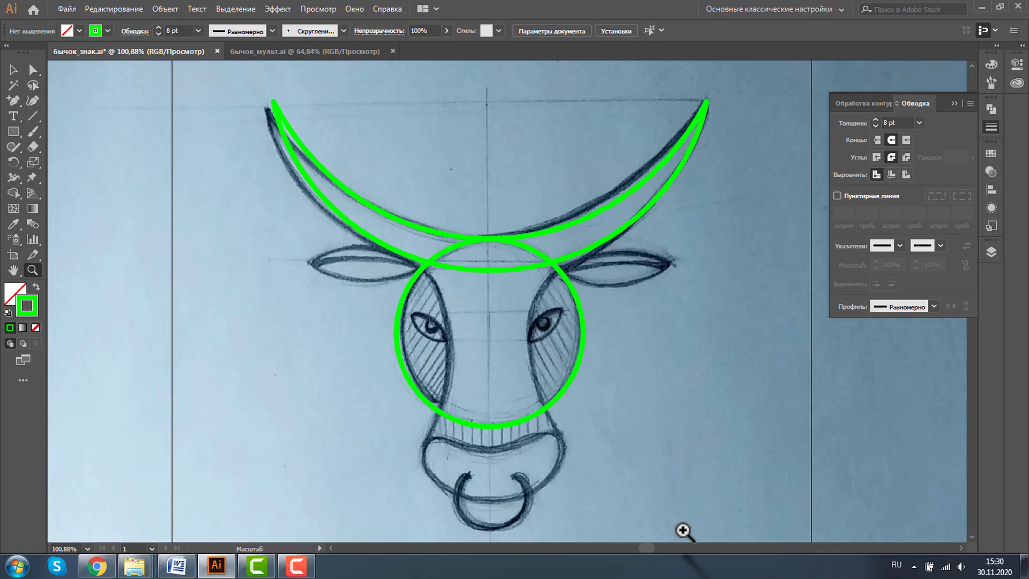
left_click(955, 104)
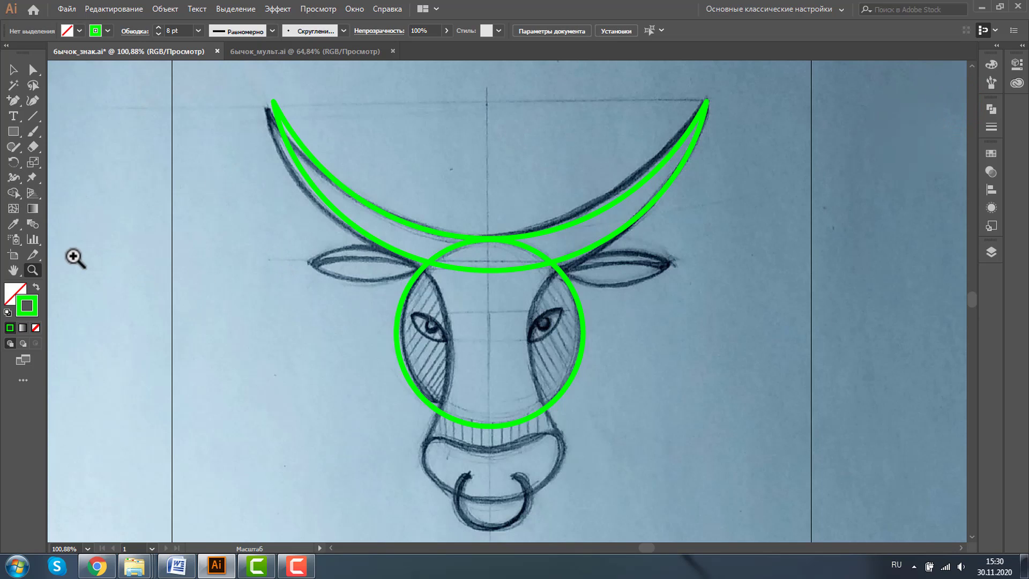
key("l")
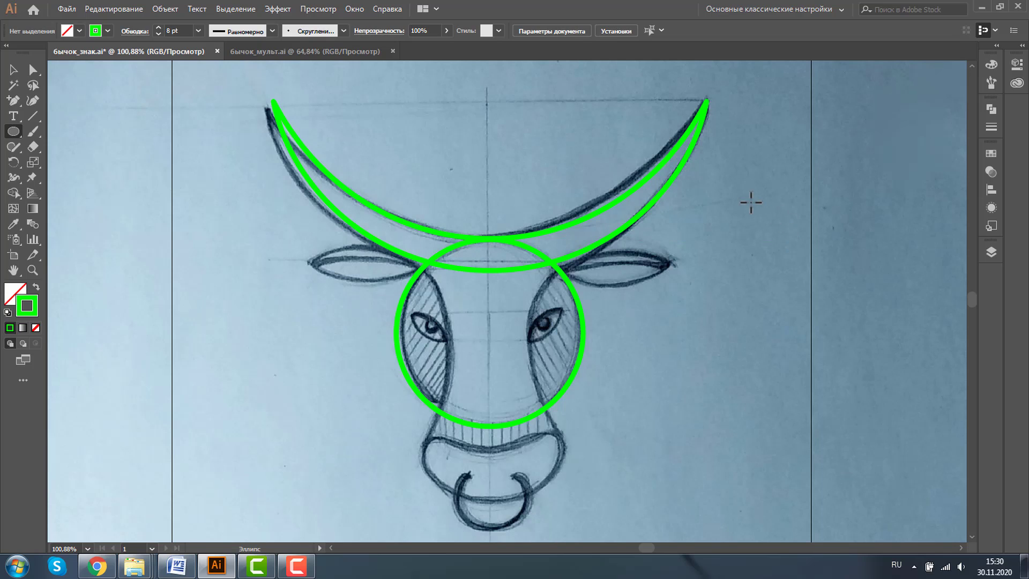
left_click_drag(751, 203, 886, 337)
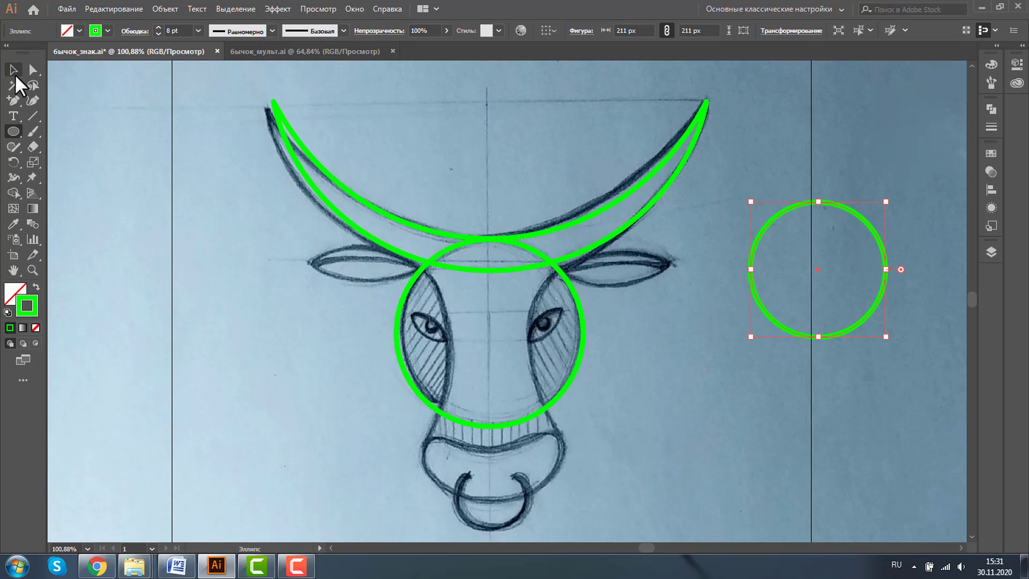
Step: Intersect the circle with an offset copy into a lens and stretch it over the right ear (about 154 × 54 px)
left_click(14, 70)
left_click_drag(845, 207, 861, 283)
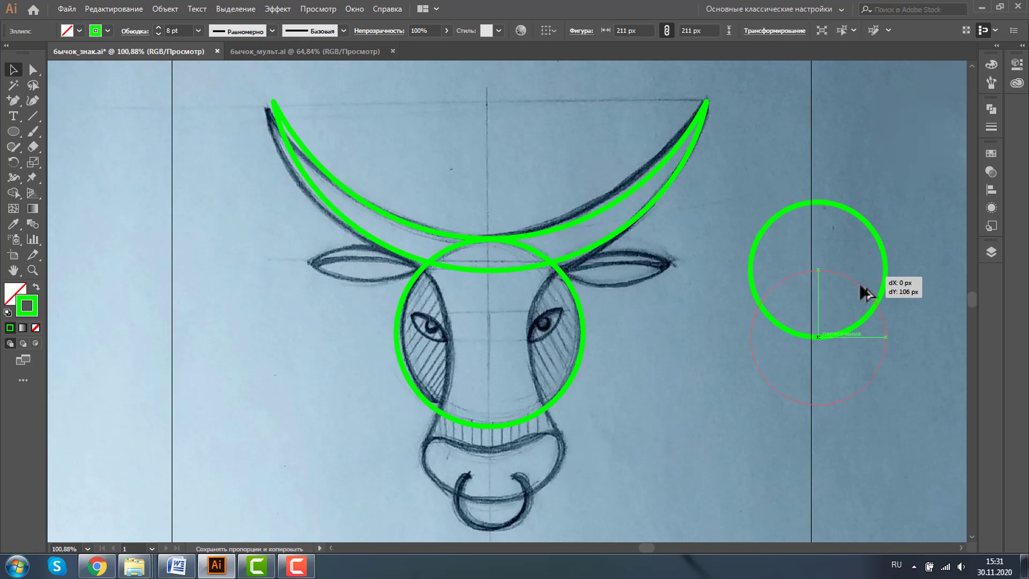
left_click_drag(859, 278, 859, 285)
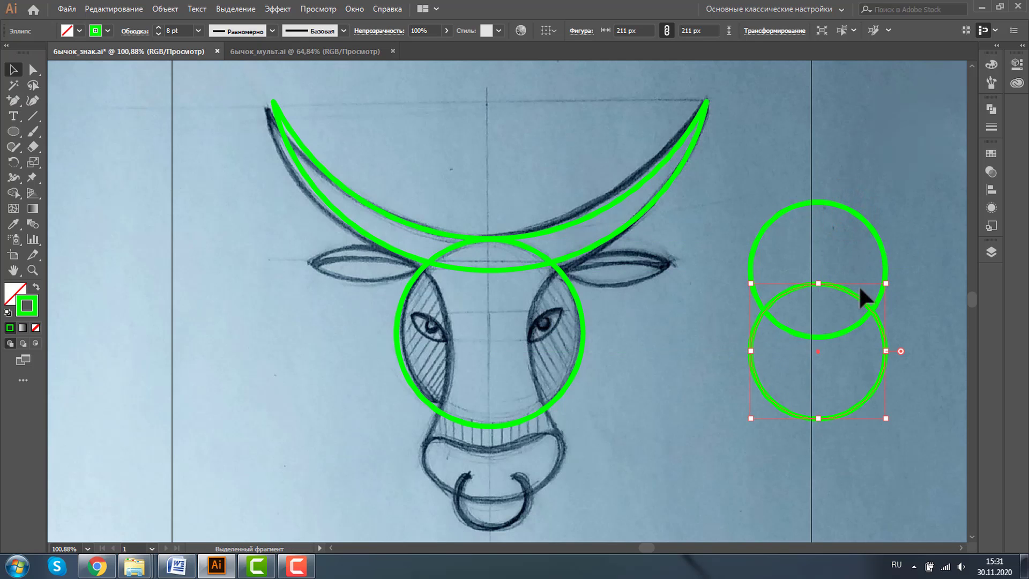
left_click(846, 209, "shift")
left_click(989, 106)
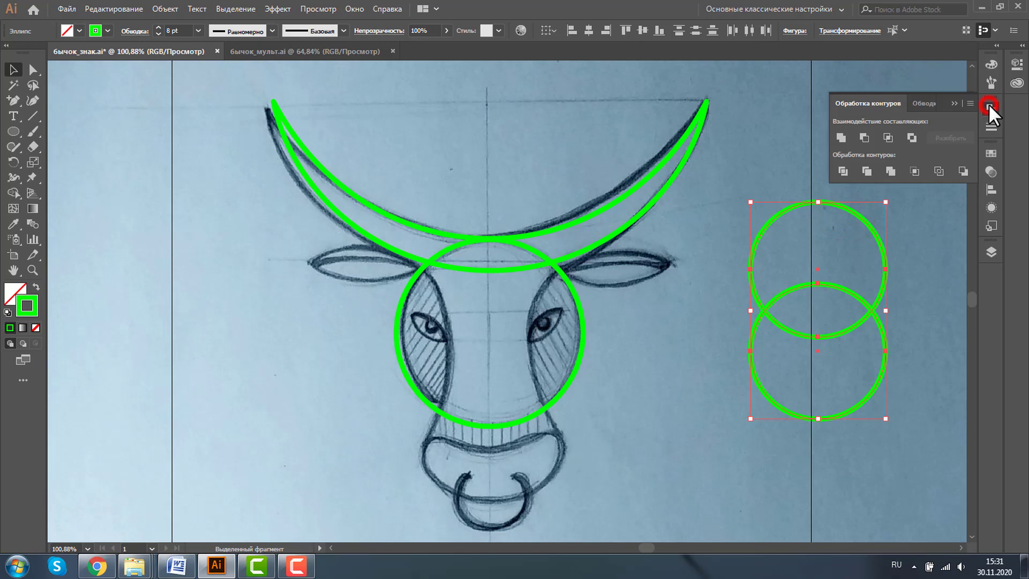
left_click(887, 137)
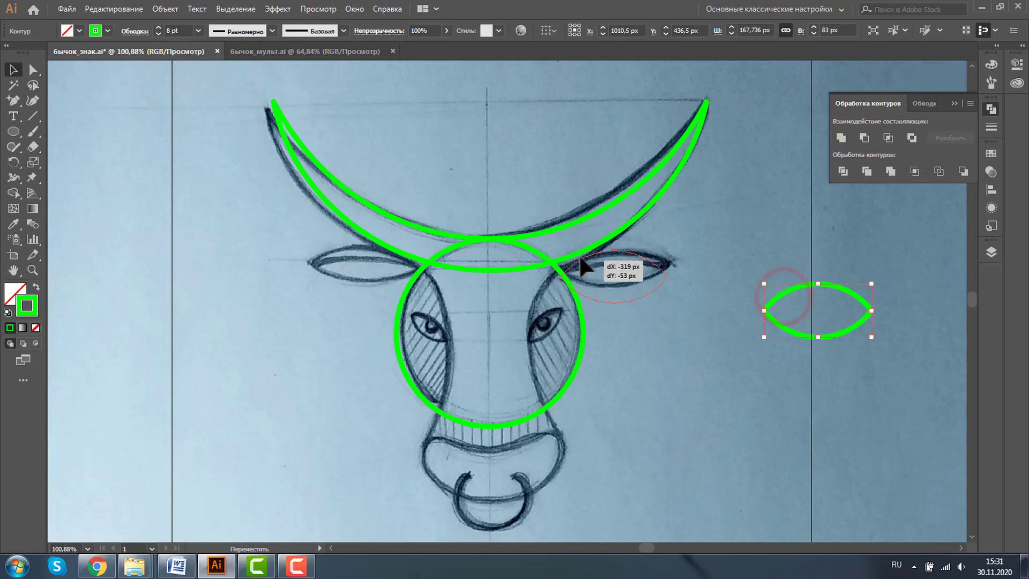
left_click_drag(581, 261, 536, 243)
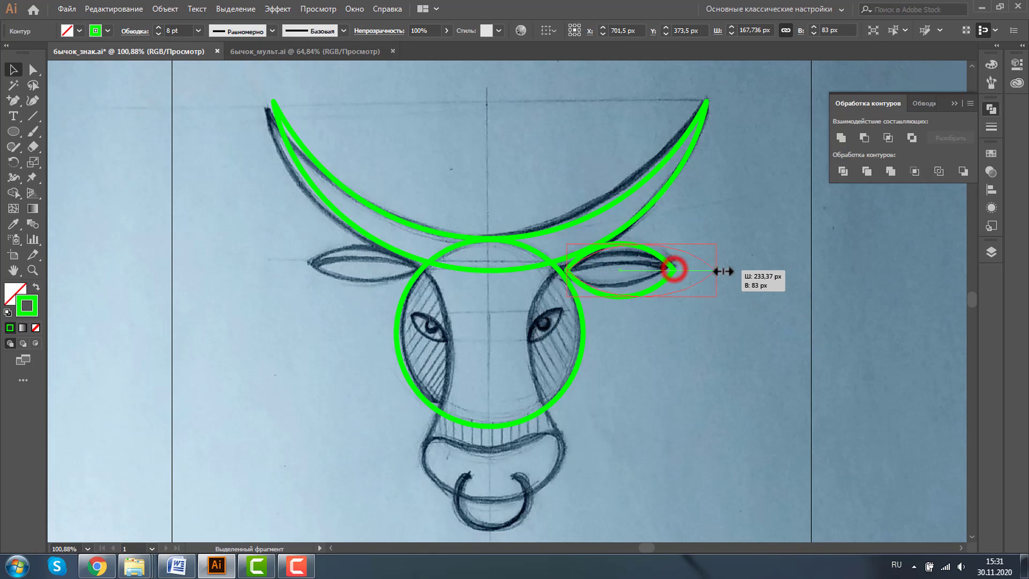
mouse_move(674, 271)
left_mouse_down()
mouse_move(719, 271)
mouse_move(666, 278)
left_mouse_up()
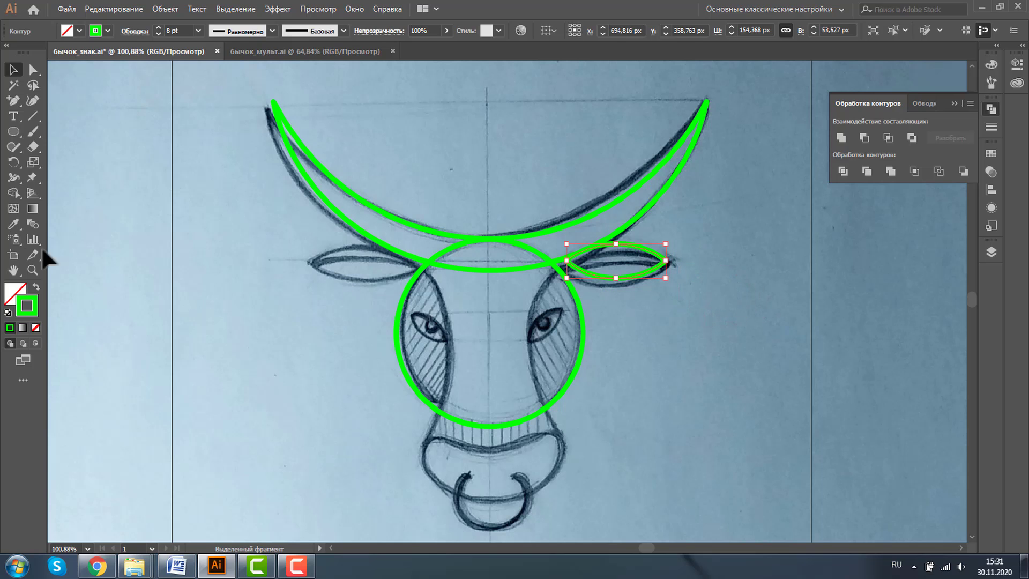
Step: Shift the ear lens left and stretch it wider toward the ear tip
left_click(32, 269)
left_click_drag(497, 221, 668, 343)
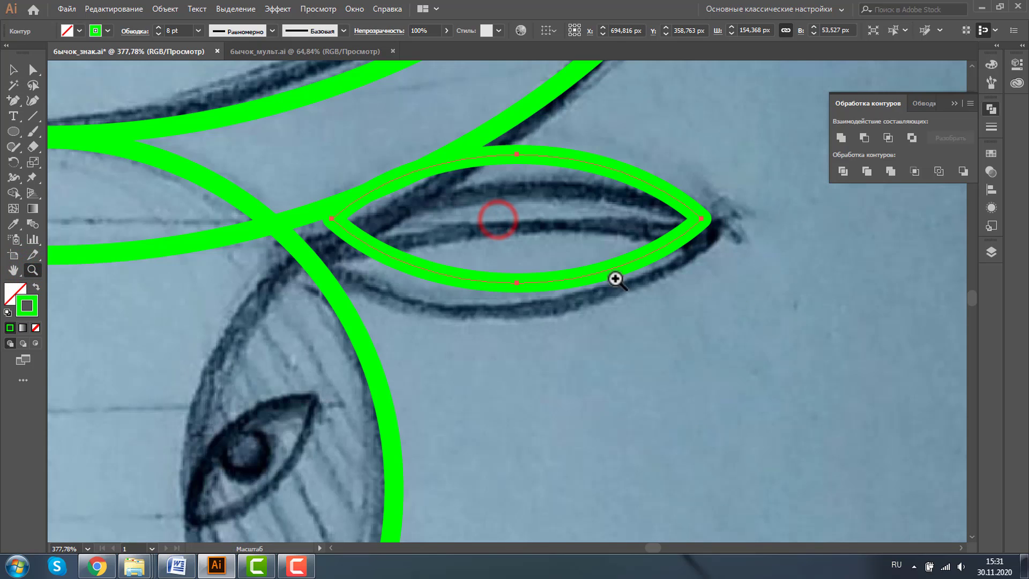
left_click(11, 70)
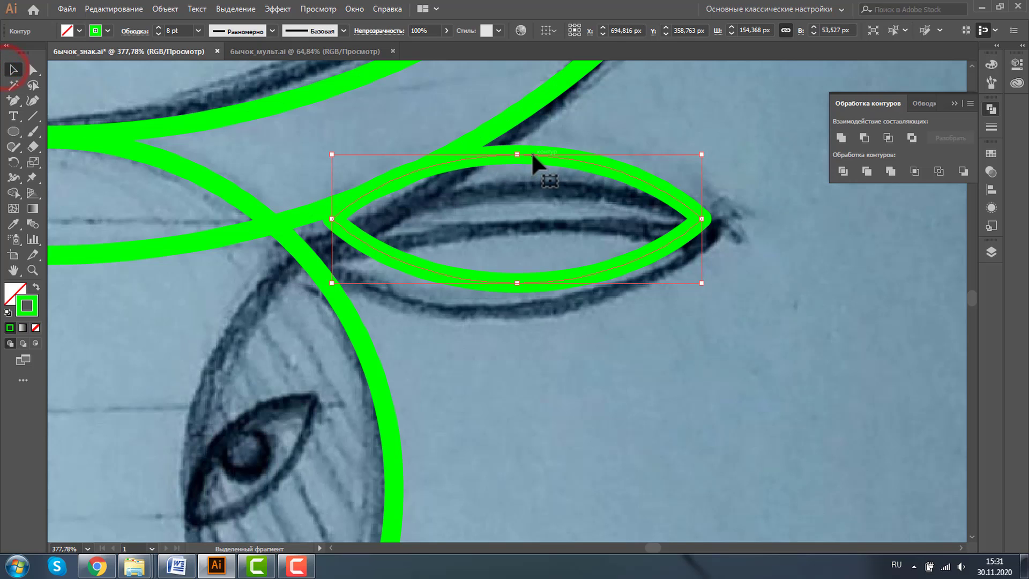
left_click_drag(531, 153, 498, 172)
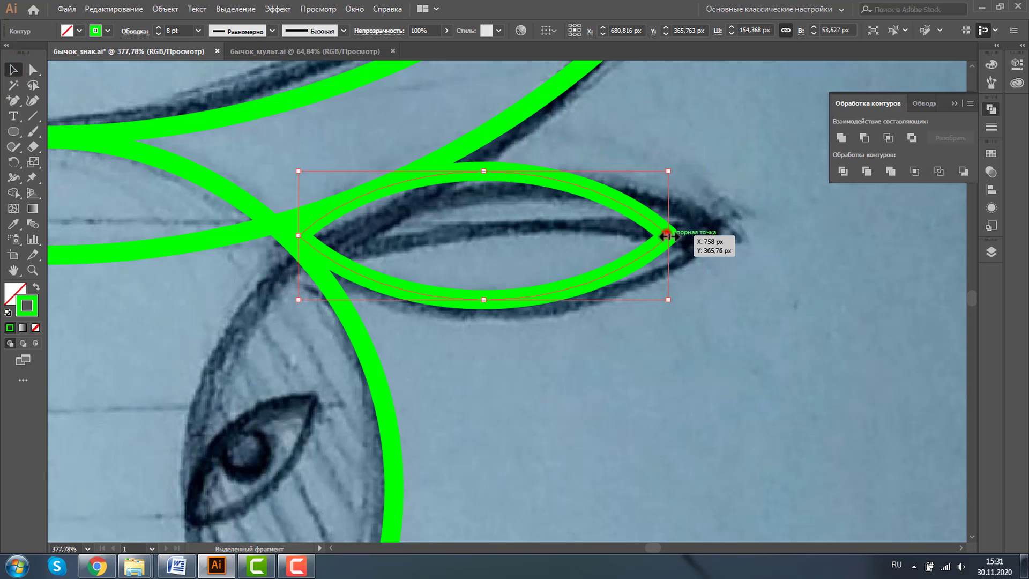
left_click_drag(667, 236, 717, 236)
key("z")
left_click(453, 321, "alt")
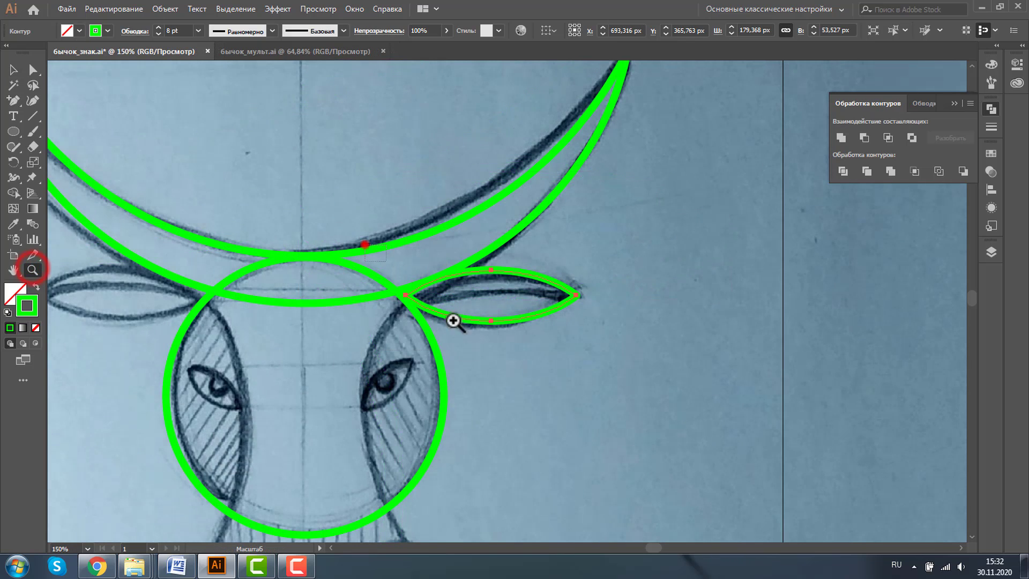
left_click(528, 321)
Step: Flatten the ear outline into a thinner shape
key("v")
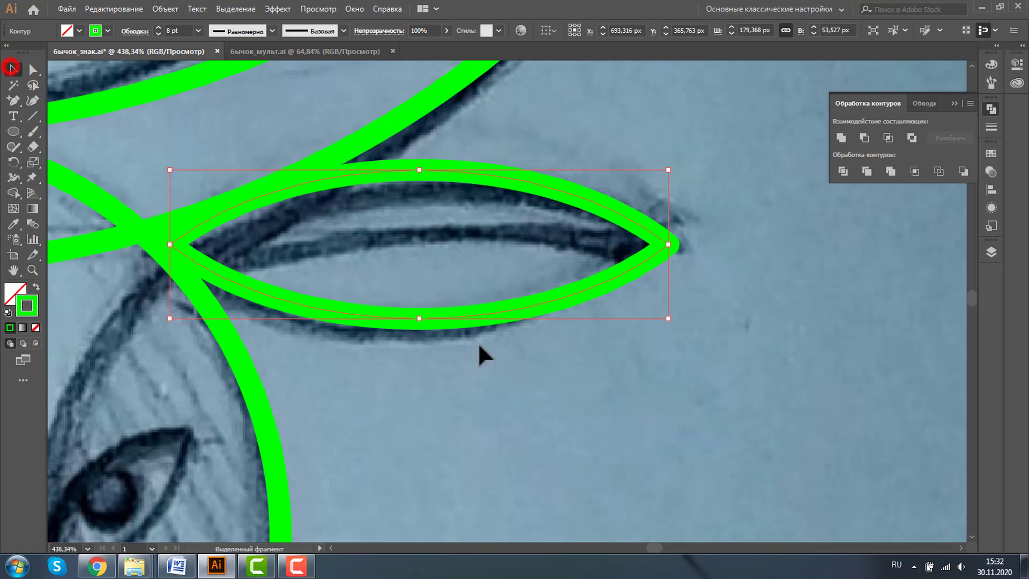
key("a")
left_click(526, 420)
left_click(555, 188)
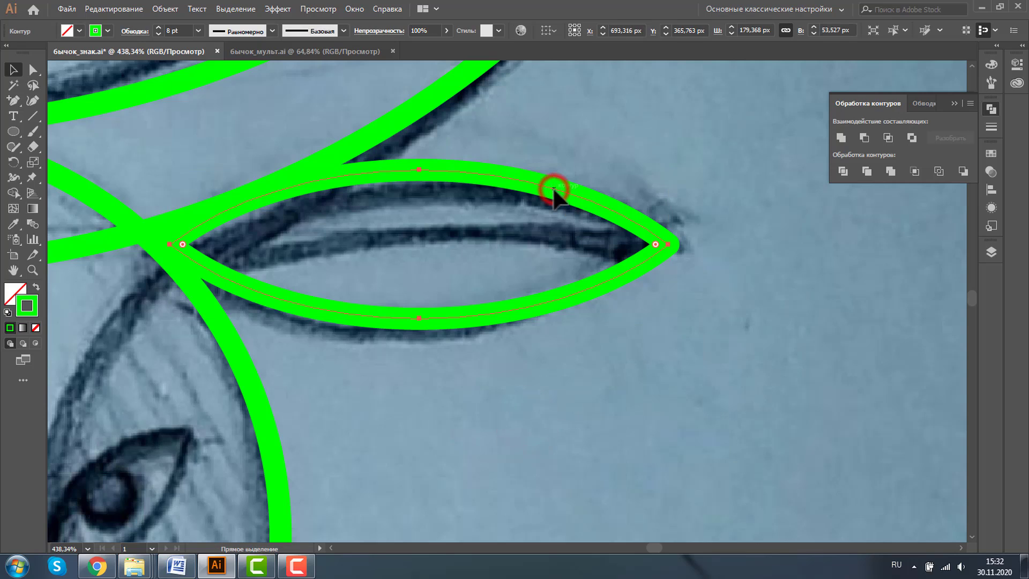
key("v")
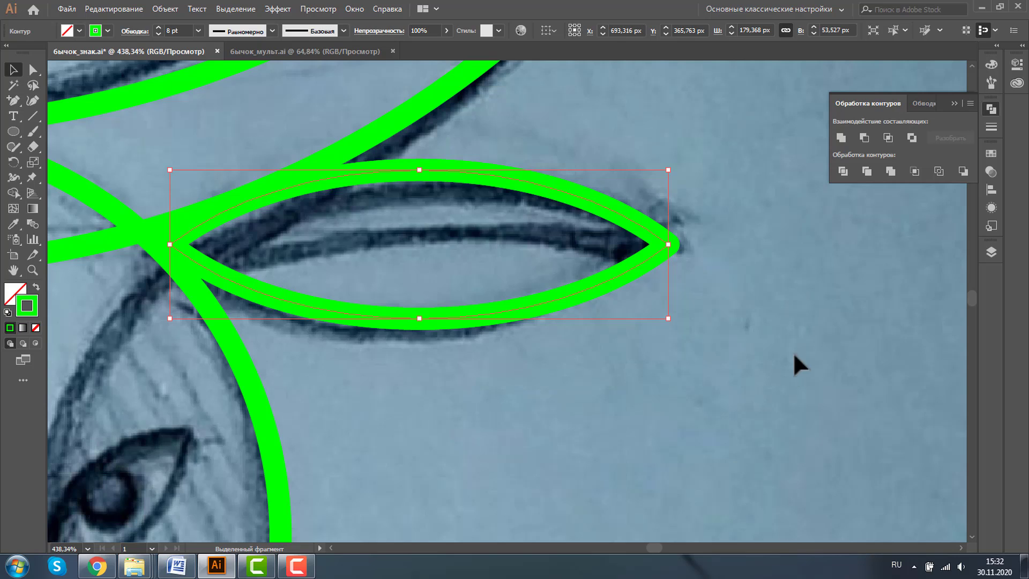
left_click_drag(418, 170, 419, 229)
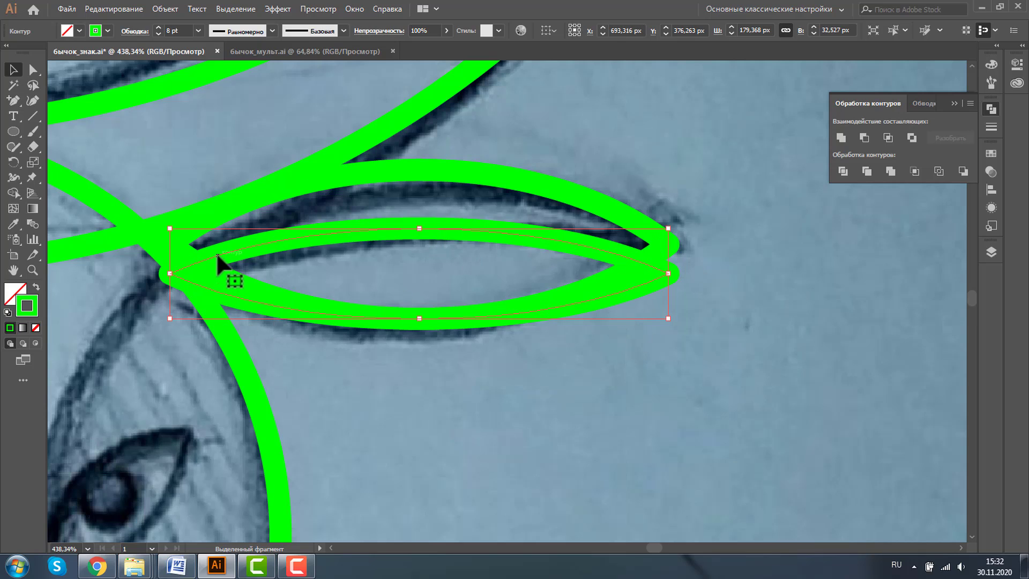
Step: Adjust the inner ear curve's anchors so it follows the sketch's ear line
left_click(31, 71)
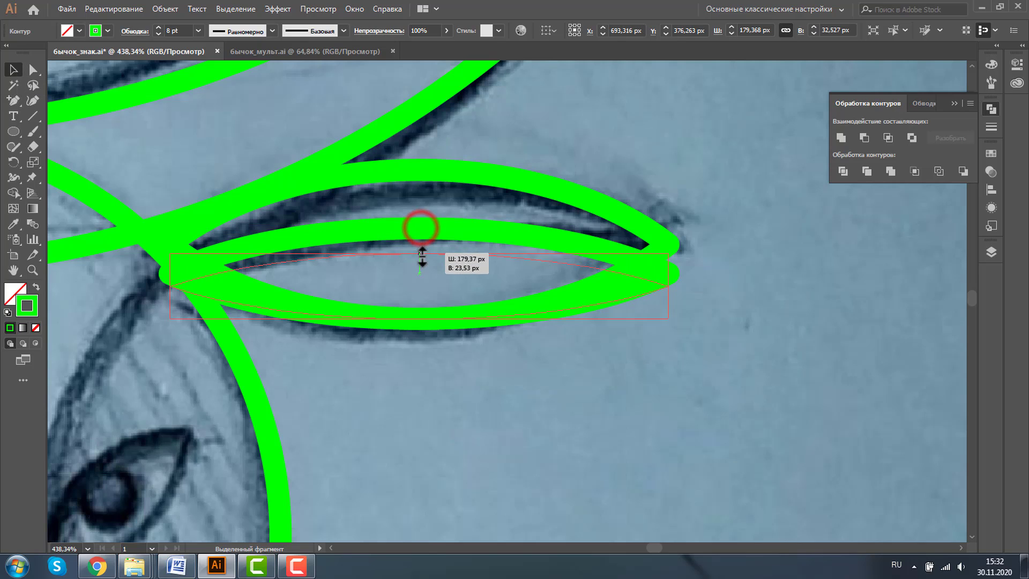
left_click_drag(421, 229, 421, 253)
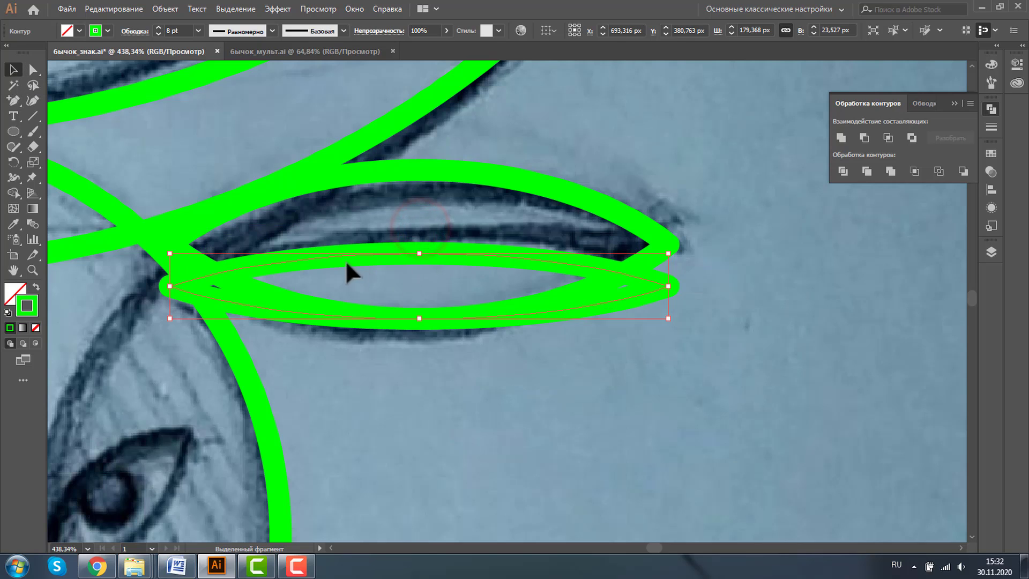
left_click(464, 253)
left_click_drag(464, 253, 471, 212)
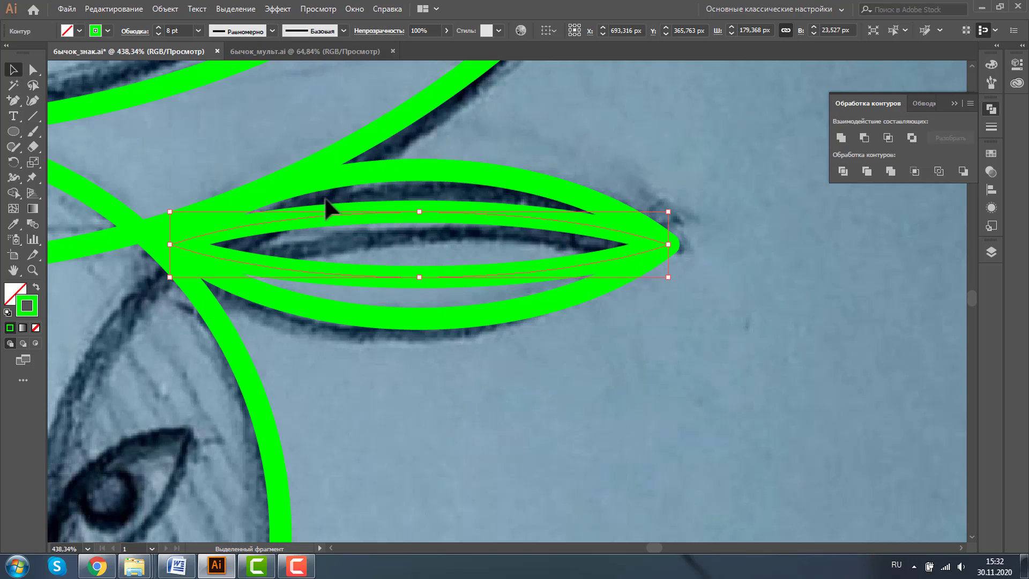
left_click(31, 70)
left_click_drag(418, 277, 499, 314)
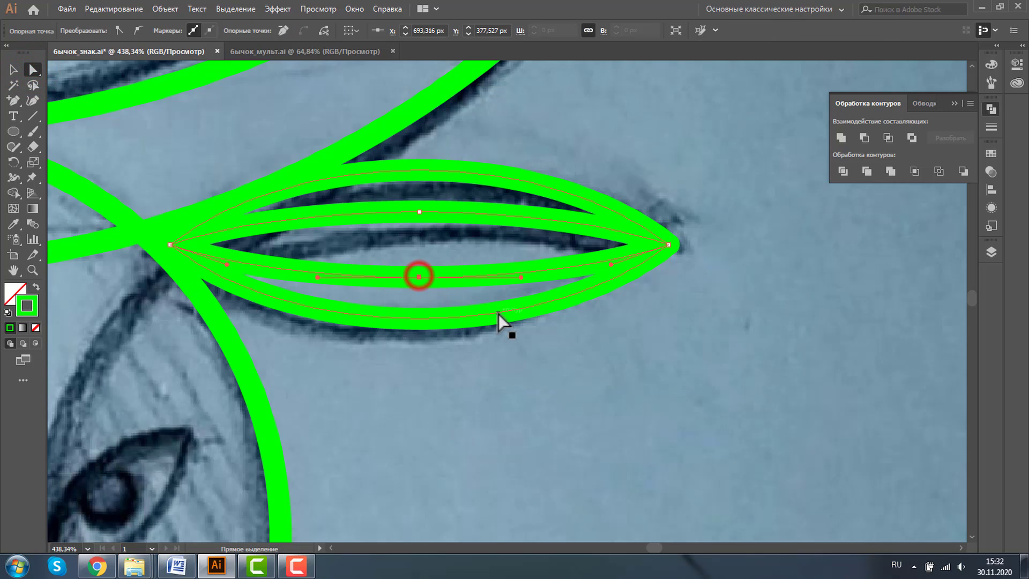
left_click(12, 70)
left_click(726, 109)
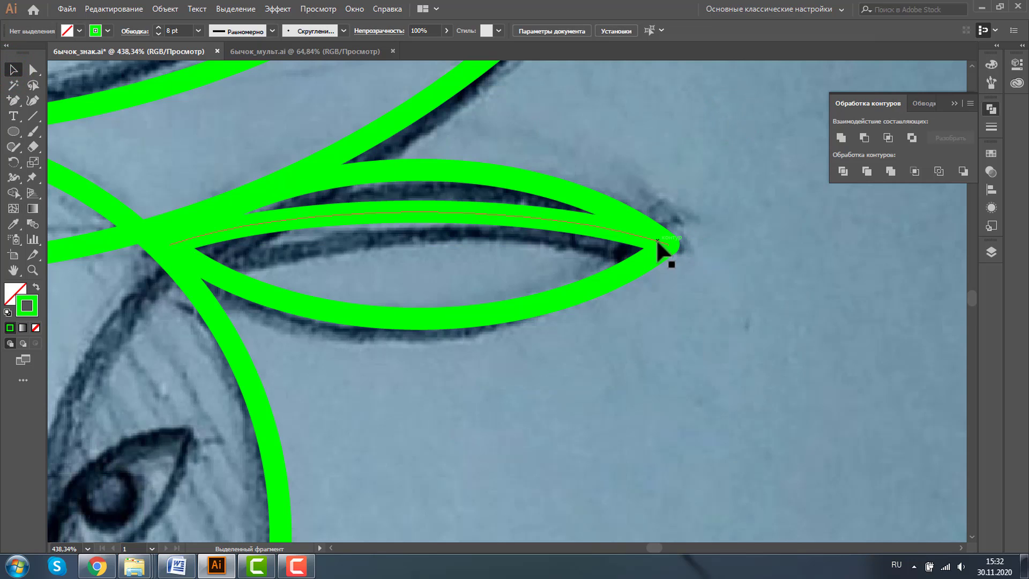
Step: Check the paths in Outline view, then zoom back to the bull's head
key("ctrl+y")
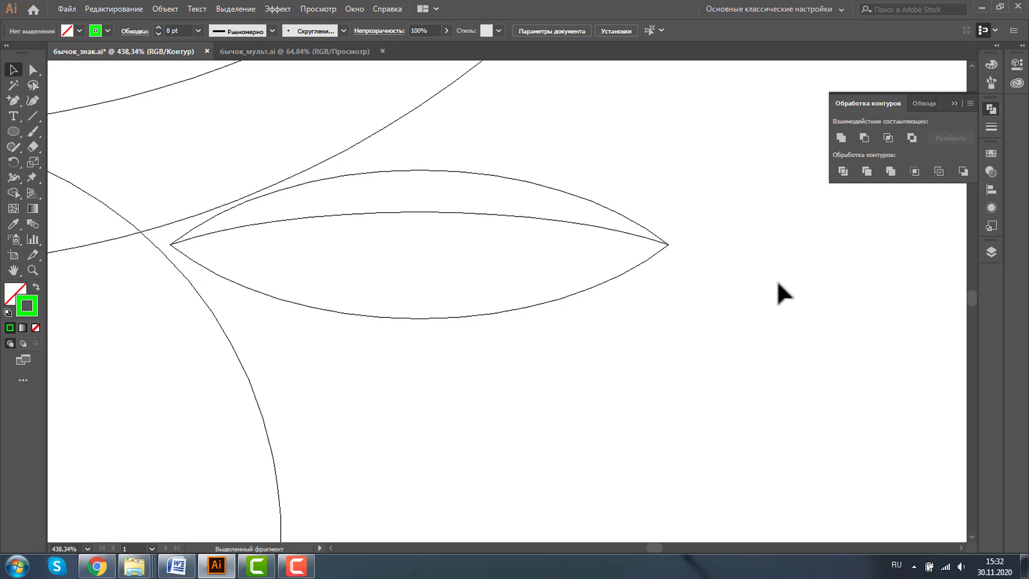
key("ctrl+y")
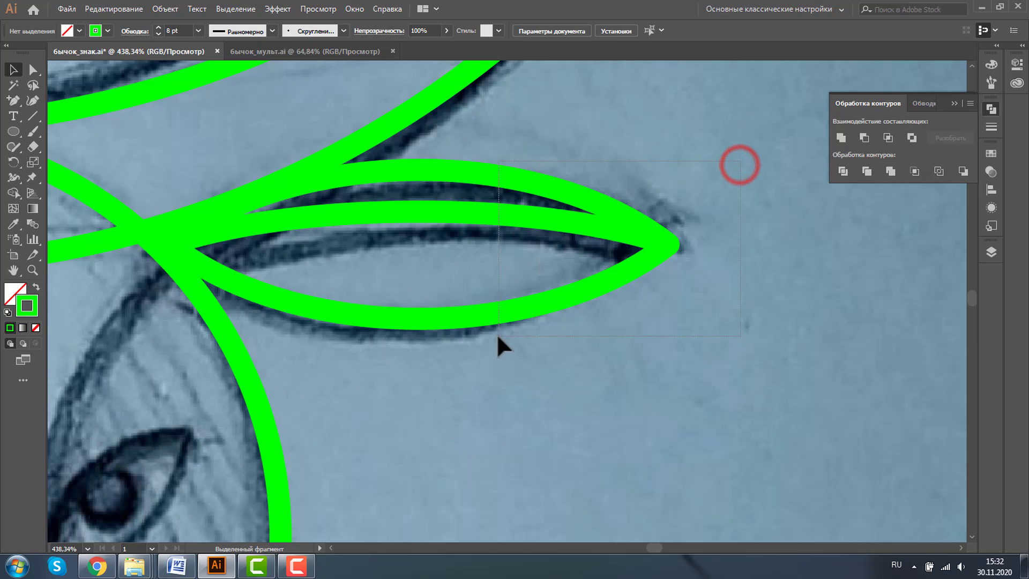
mouse_move(583, 321)
left_mouse_down()
mouse_move(498, 337)
mouse_move(237, 276)
left_mouse_up()
left_click(33, 270)
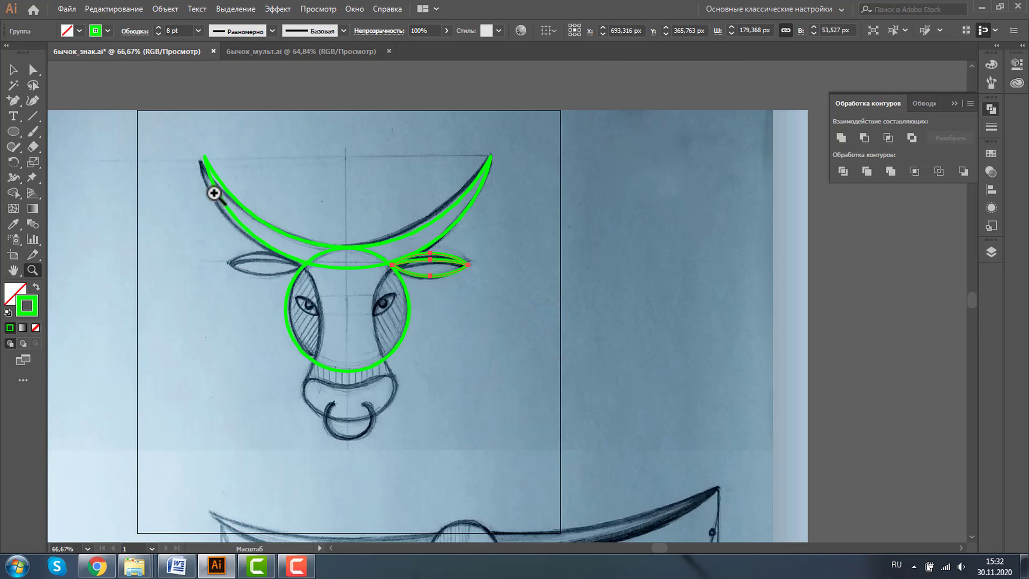
left_click_drag(237, 228, 531, 475)
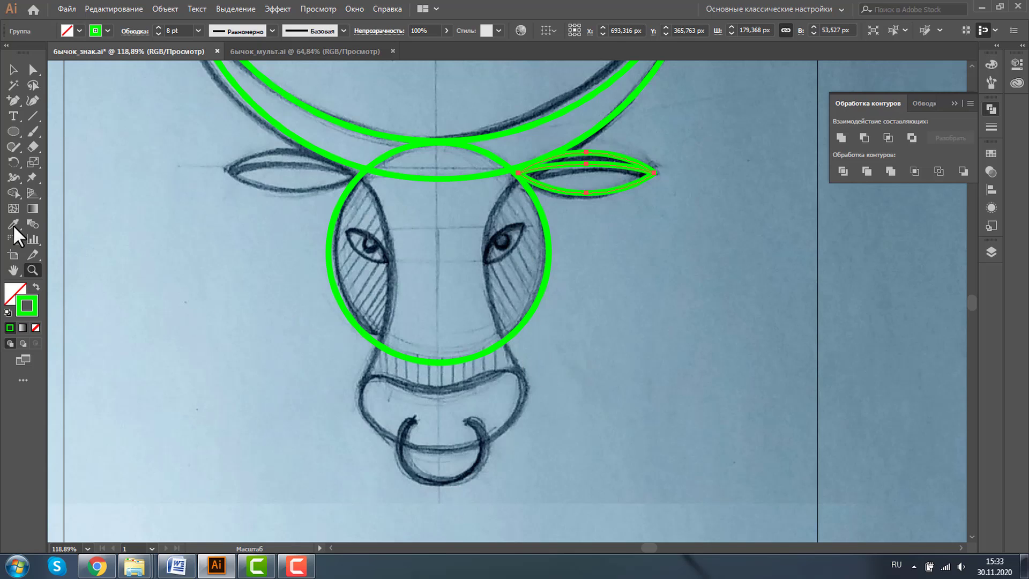
Step: Draw an arc, rotate it about 60 degrees, and shape it down the face's right side
left_click(32, 116)
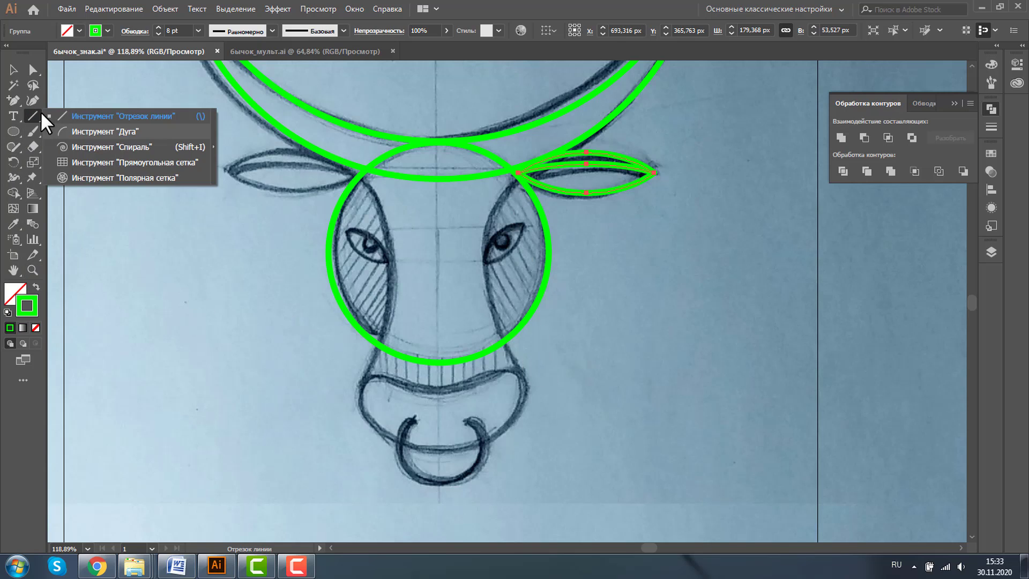
left_click(88, 129)
left_click_drag(635, 326, 770, 462)
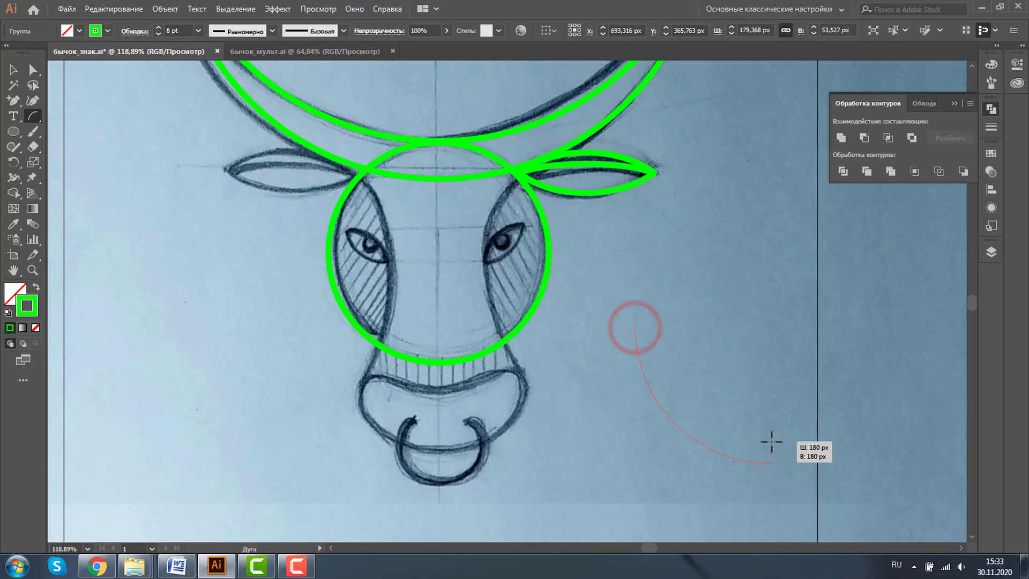
left_click(9, 70)
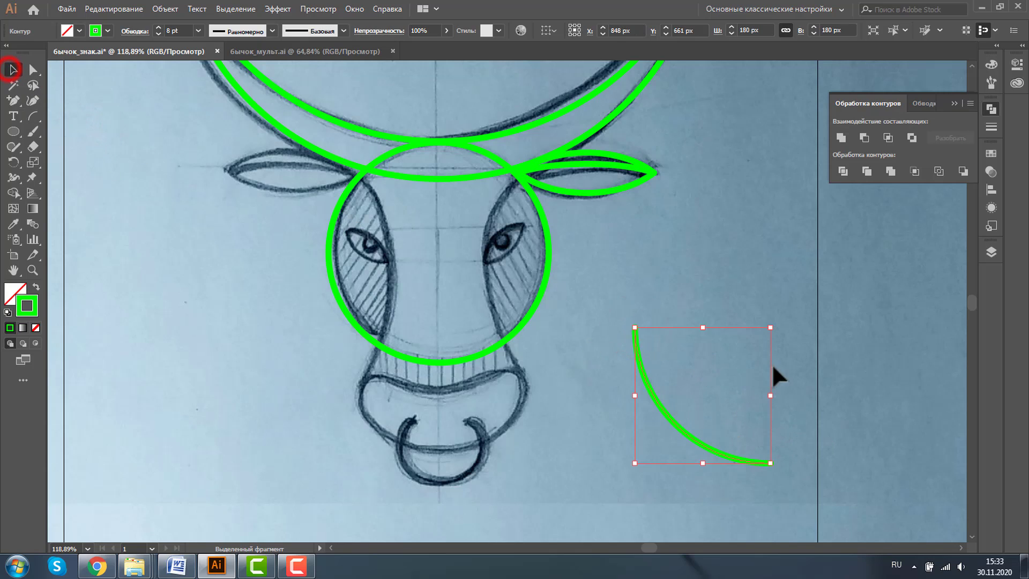
left_click_drag(776, 324, 795, 423)
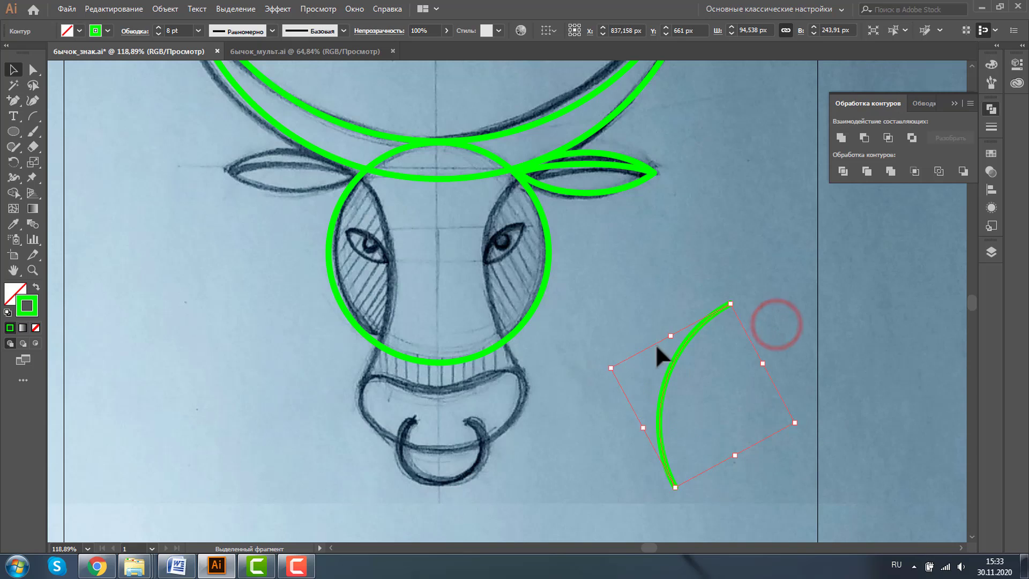
mouse_move(676, 357)
left_mouse_down()
mouse_move(418, 209)
mouse_move(469, 225)
left_mouse_up()
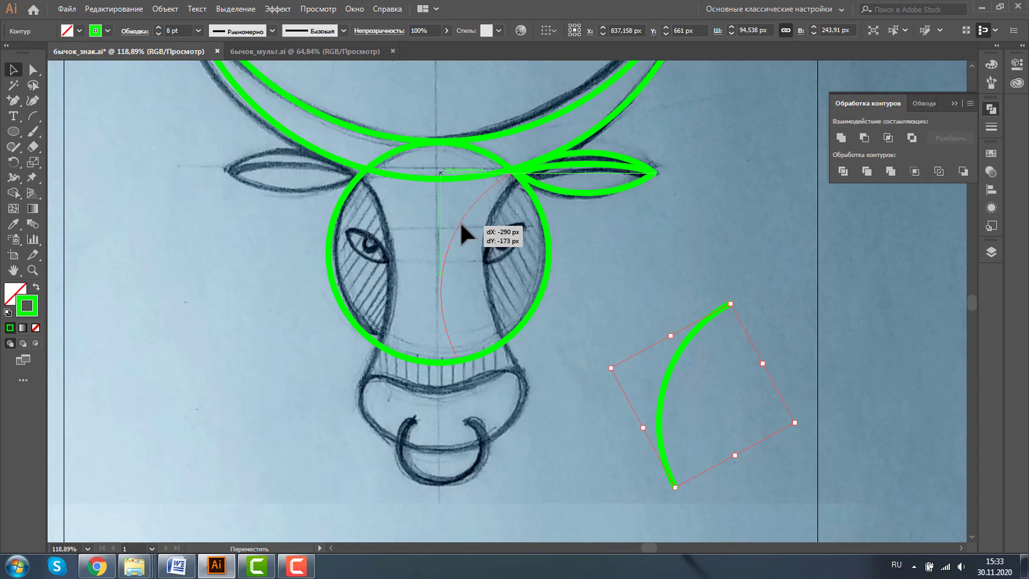
left_click_drag(470, 226, 459, 224)
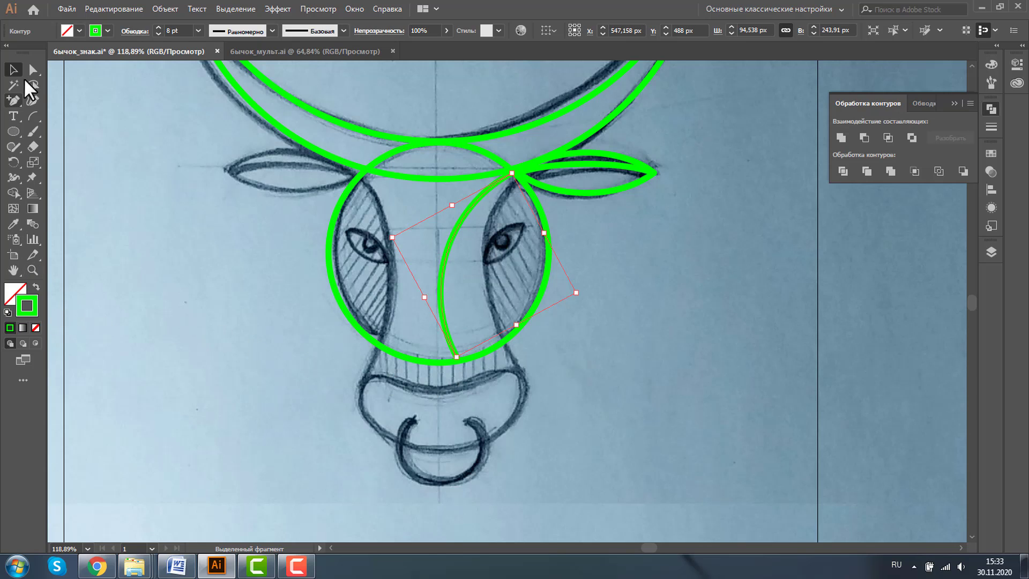
left_click(32, 69)
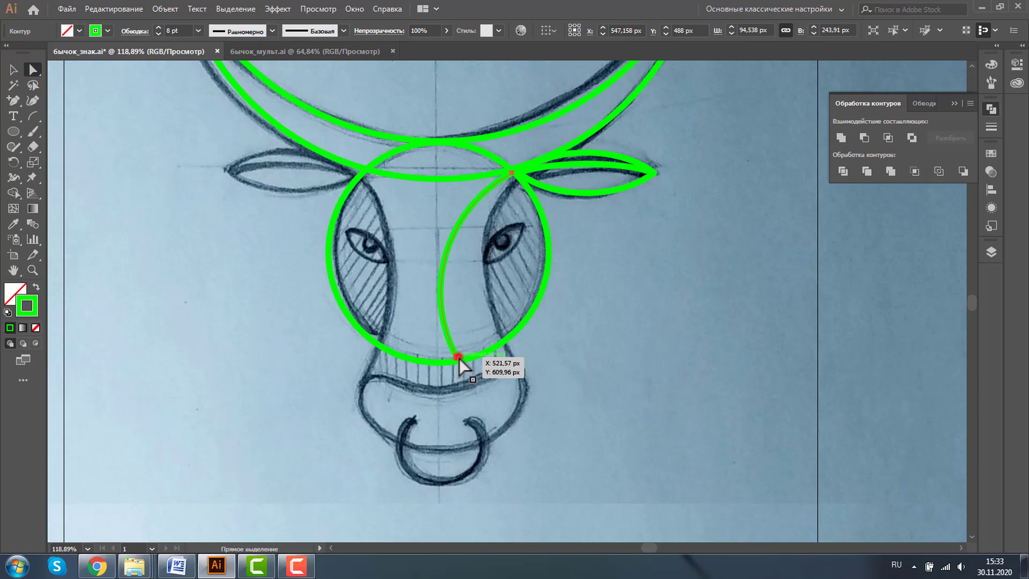
left_click_drag(459, 357, 519, 375)
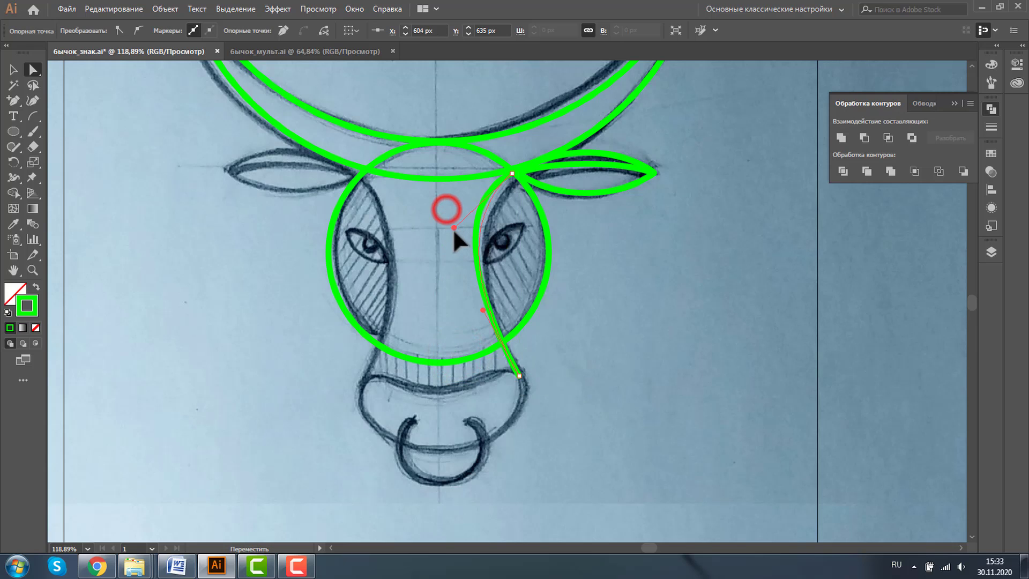
left_click_drag(454, 232, 449, 253)
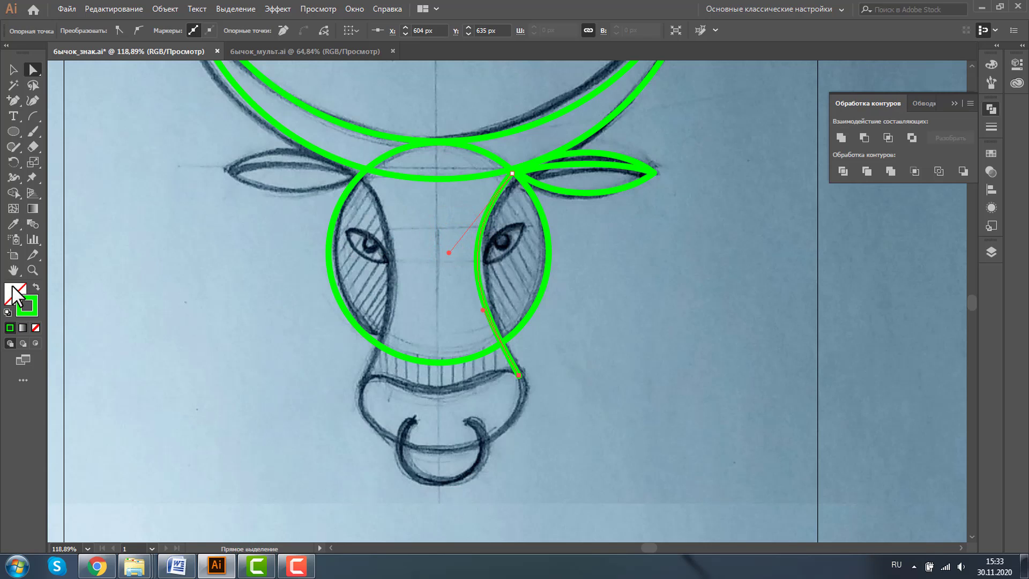
Step: Snap the arc's top anchor onto the ear junction using Outline view, then return to 100% zoom
left_click(32, 269)
left_click(481, 151)
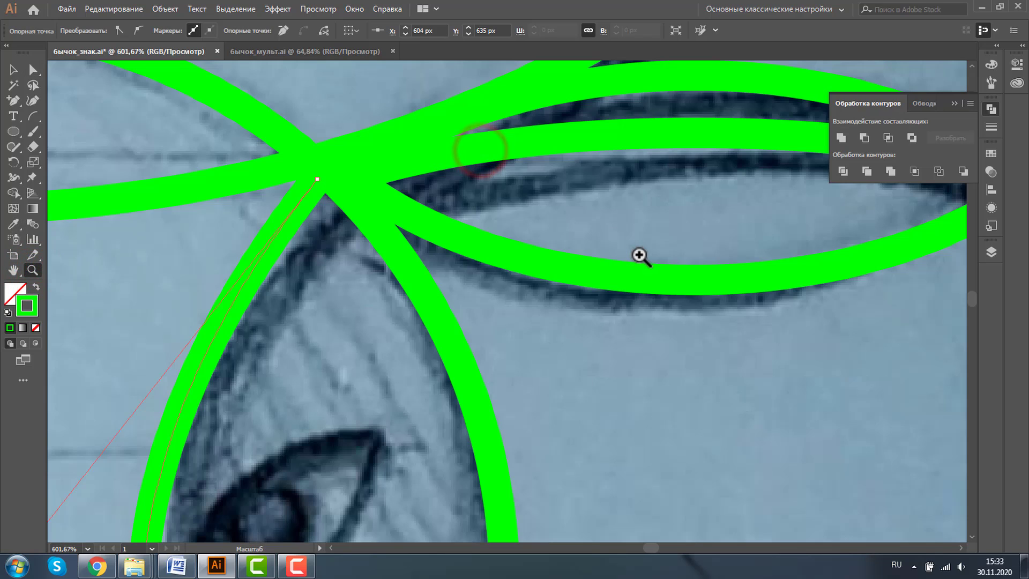
key("ctrl+y")
left_click(32, 70)
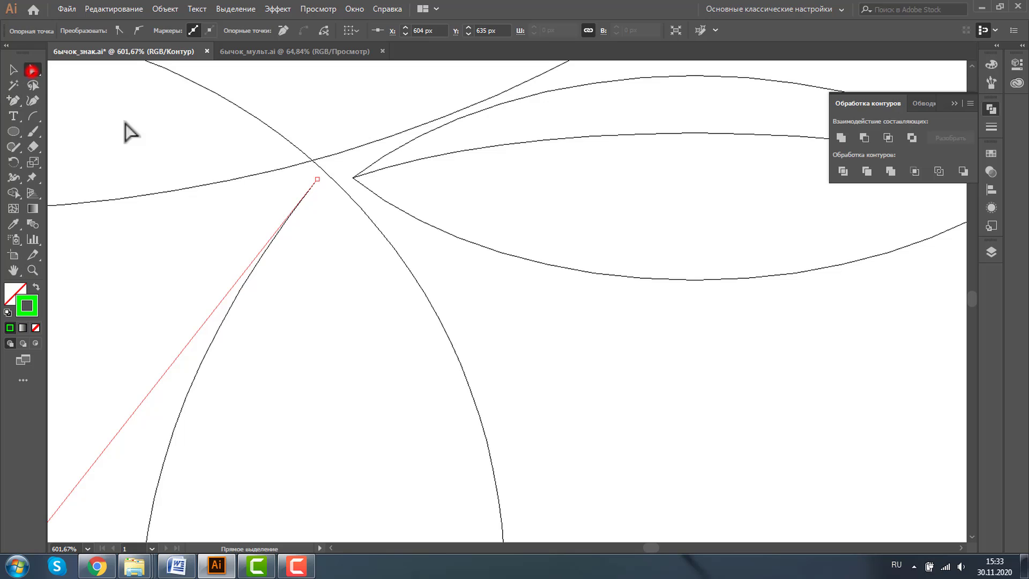
left_click(317, 179)
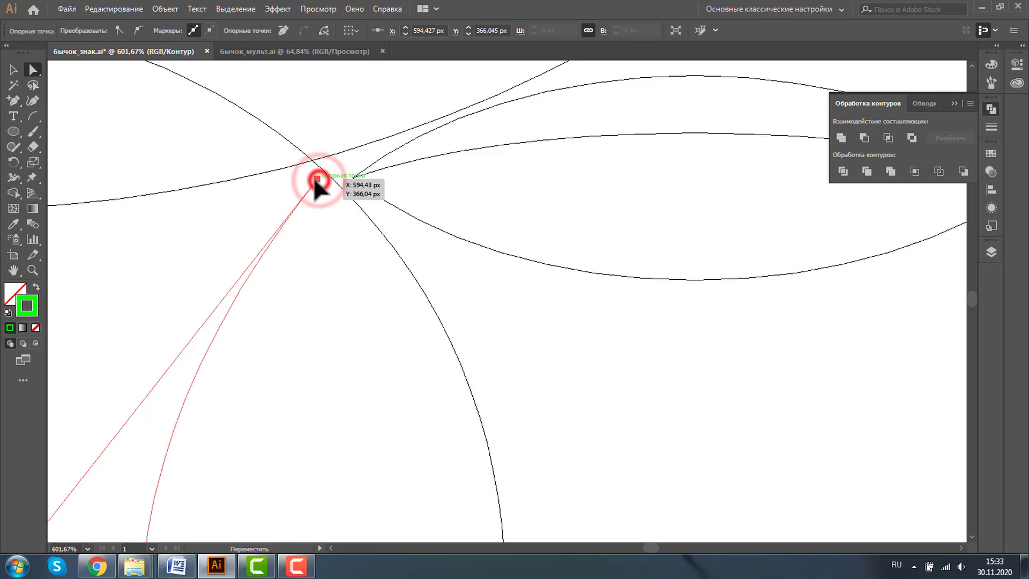
left_click_drag(317, 179, 308, 179)
key("ctrl+y")
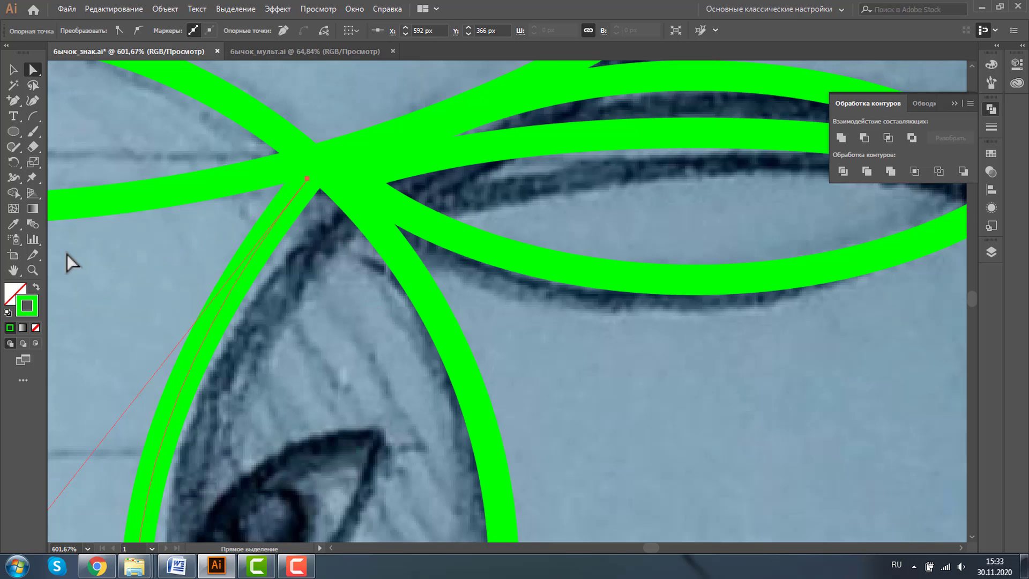
left_click(31, 270)
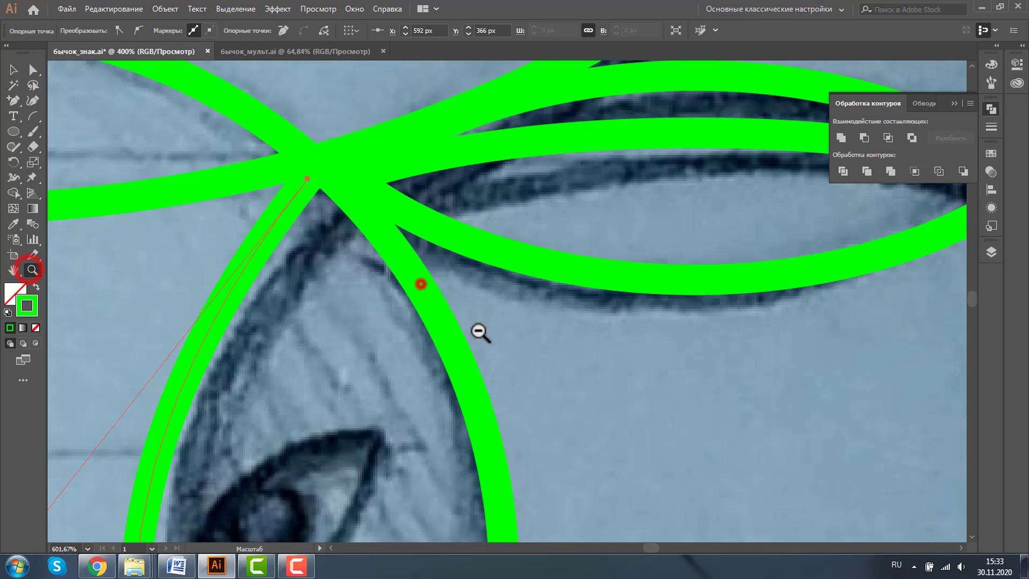
key("ctrl+1")
left_click(13, 69)
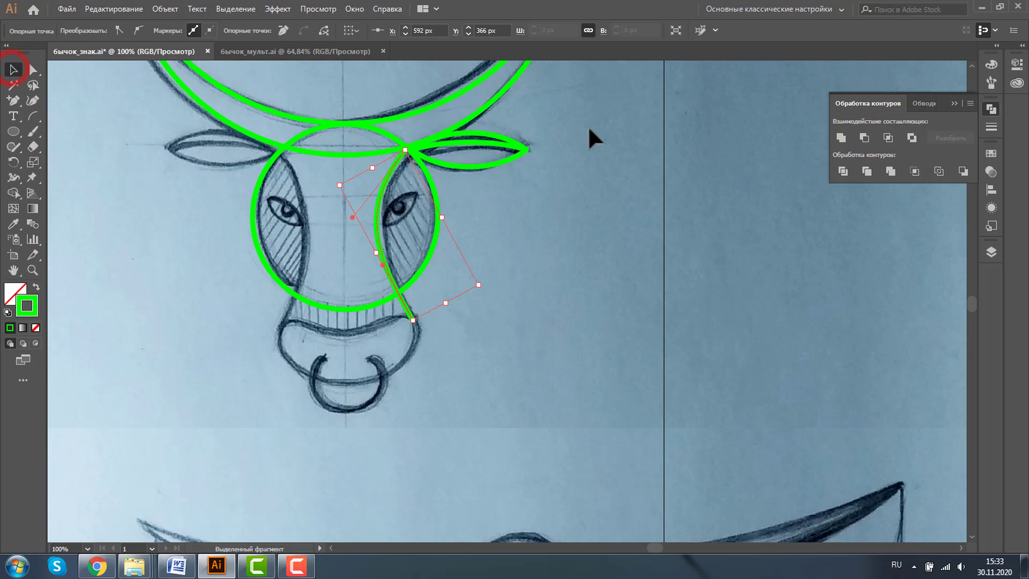
Step: Copy the ear lens beside the face, draw a 42 × 42 px pupil circle inside, and select both
left_click(481, 163)
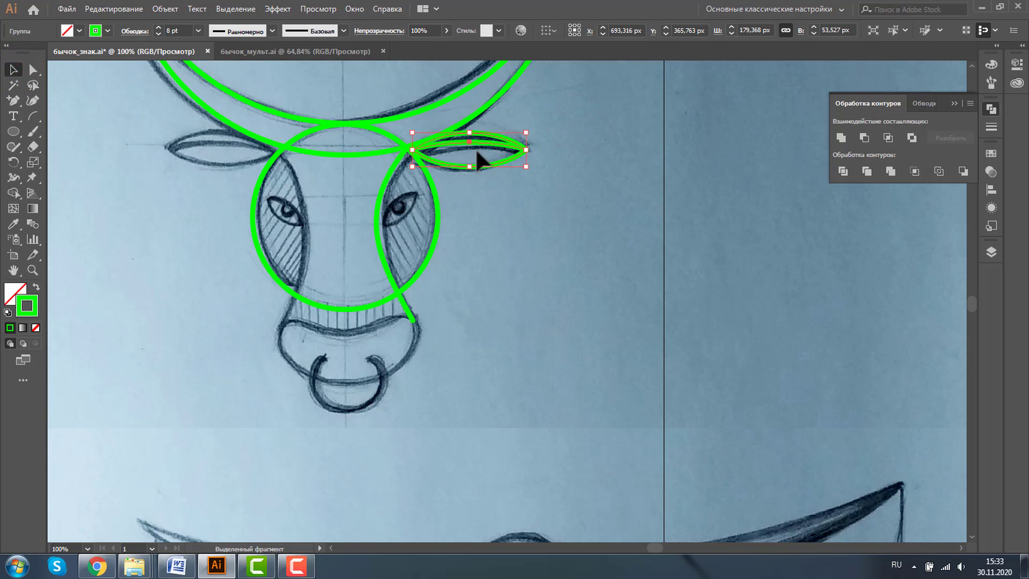
left_click_drag(478, 140, 554, 230, "alt")
left_click(33, 268)
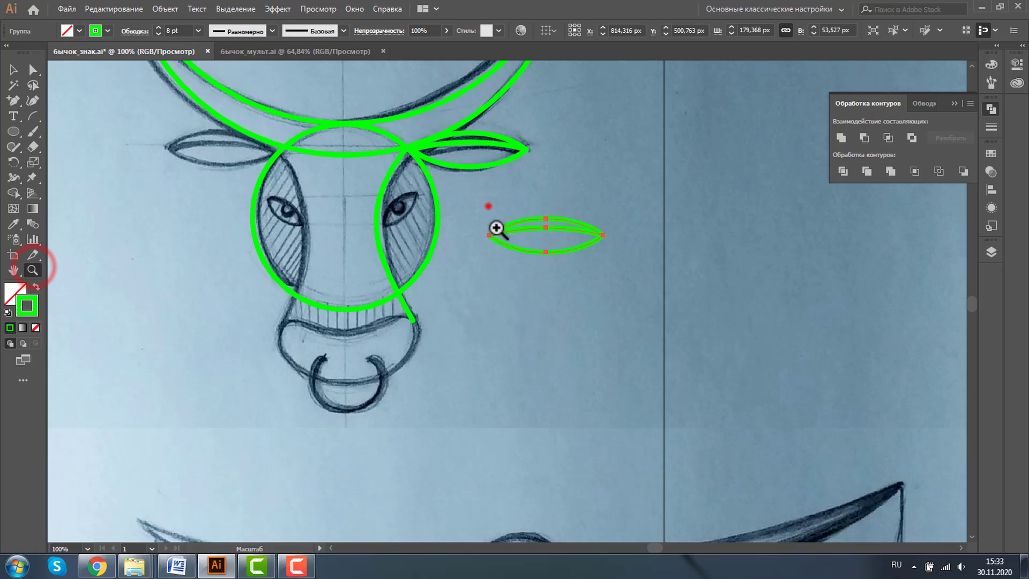
left_click(488, 206)
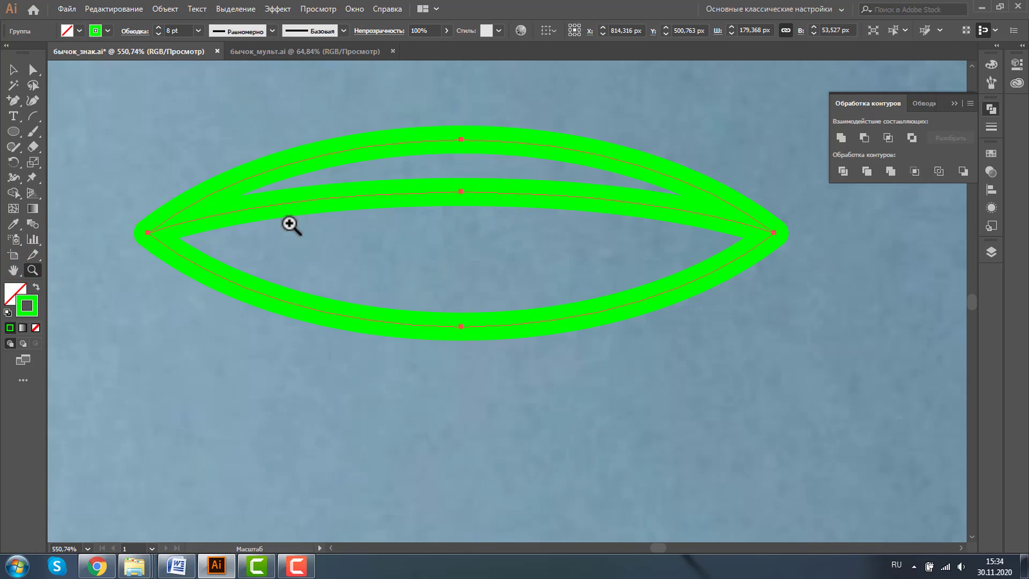
key("l")
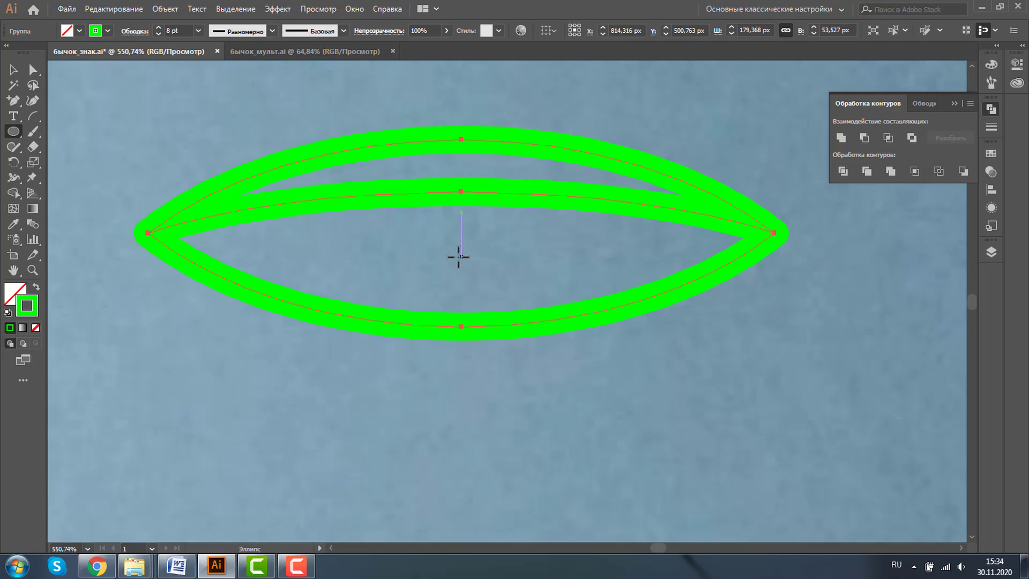
left_click_drag(458, 257, 527, 298)
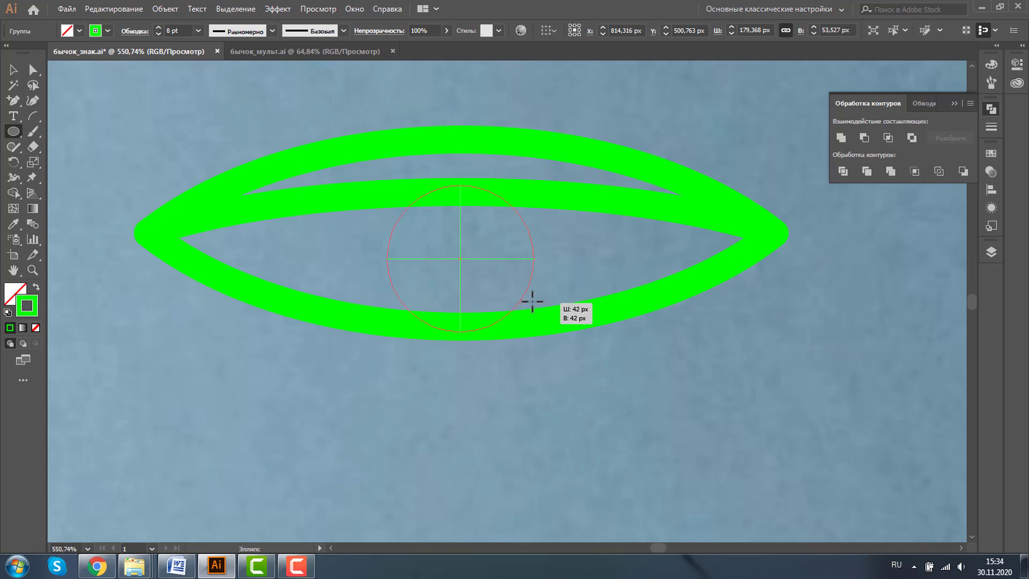
key("ctrl+1")
key("v")
left_click_drag(593, 240, 467, 329)
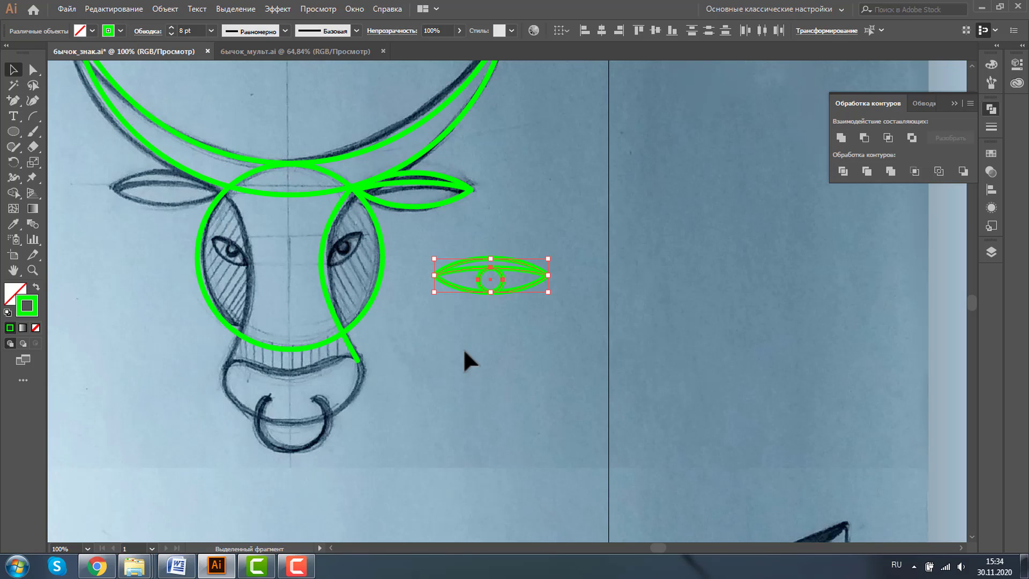
Step: Group the eye and pupil, tilt it about 30 degrees, and shrink it over the right eye
key("ctrl+g")
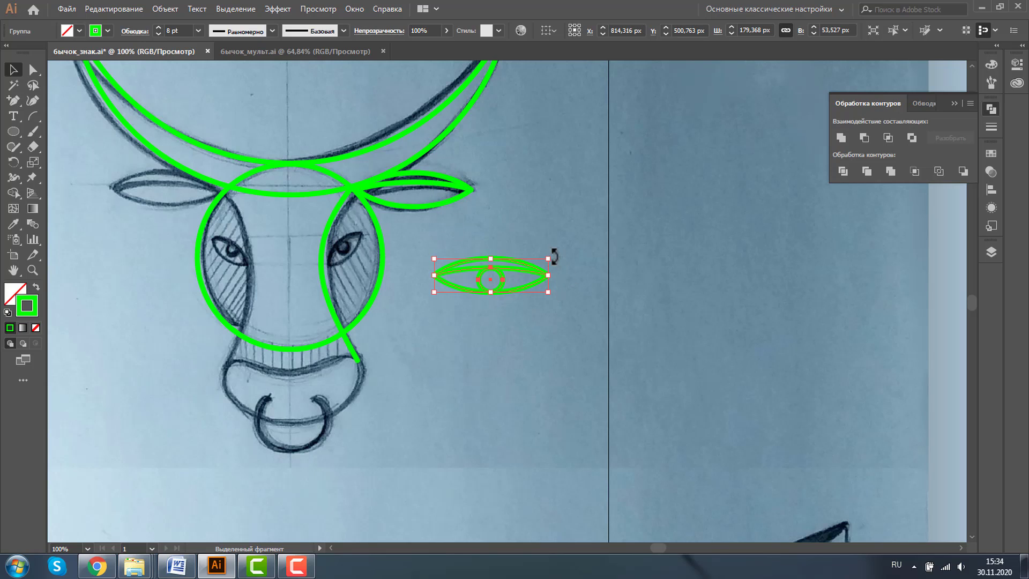
left_click_drag(555, 255, 527, 220)
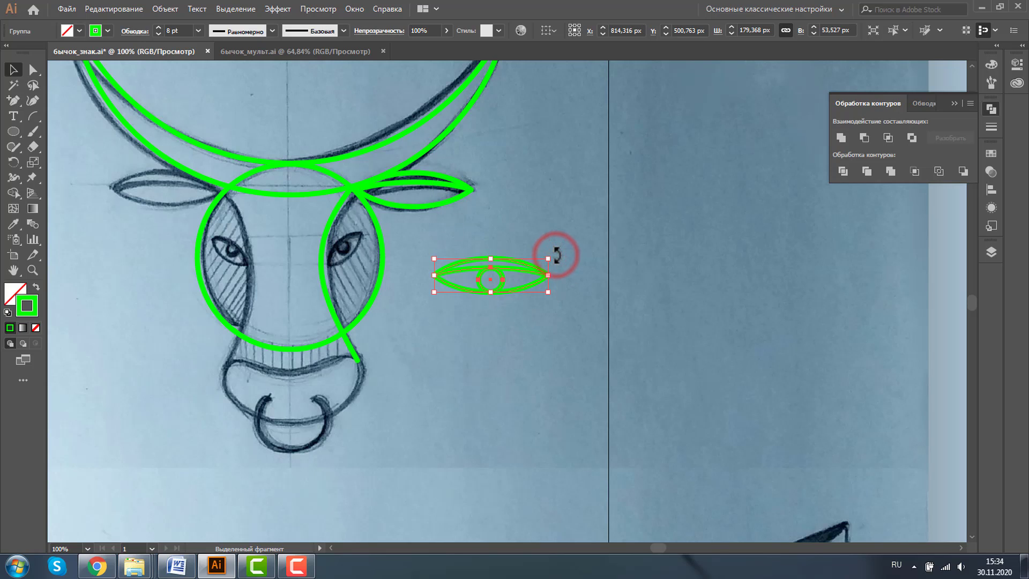
left_click(536, 346)
mouse_move(493, 271)
left_mouse_down()
mouse_move(397, 256)
mouse_move(474, 275)
left_mouse_up()
key("ctrl+z")
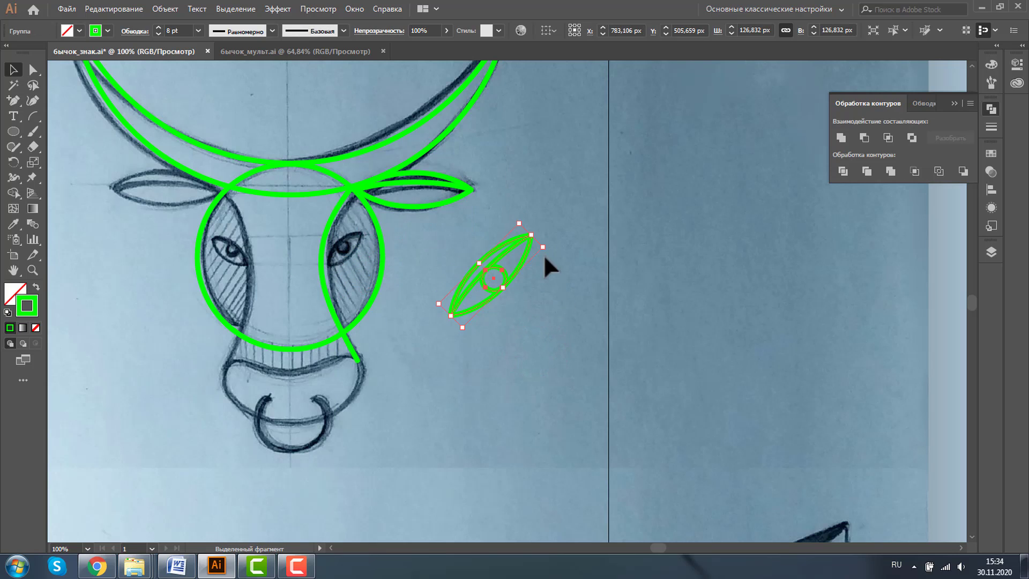
key("ctrl+z")
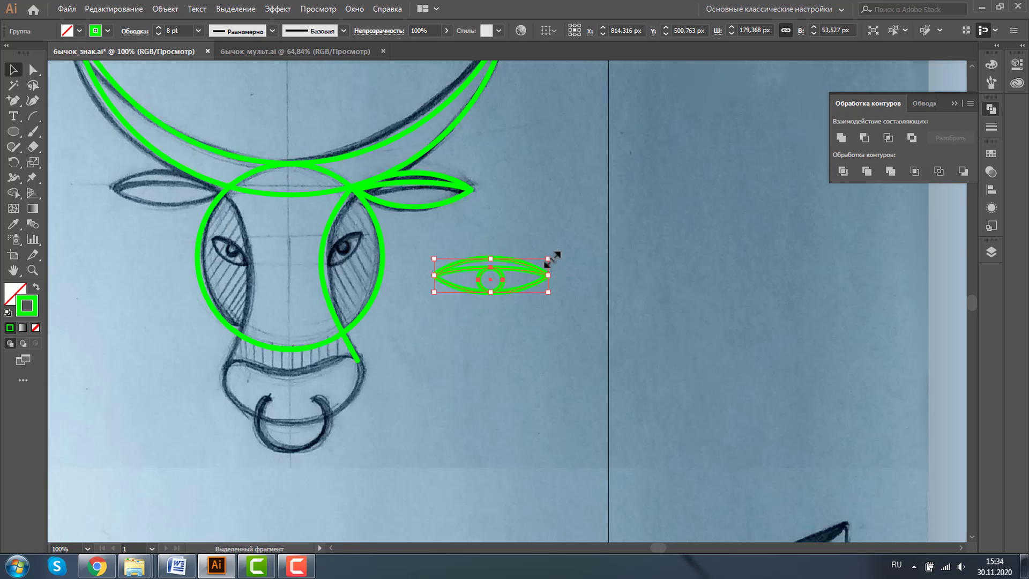
mouse_move(551, 257)
left_mouse_down()
mouse_move(529, 223)
mouse_move(544, 258)
mouse_move(517, 265)
left_mouse_up()
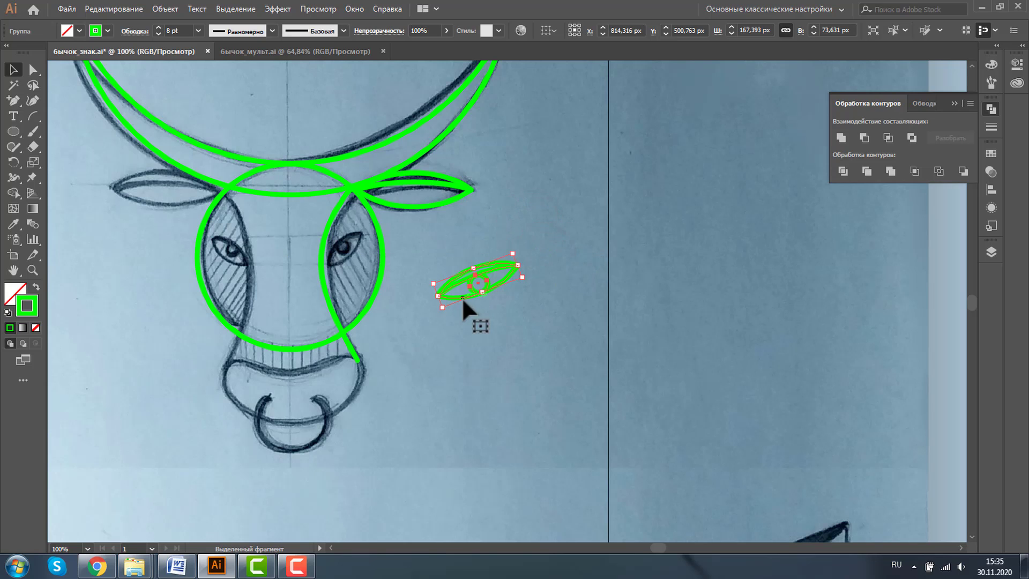
left_click_drag(457, 281, 358, 252)
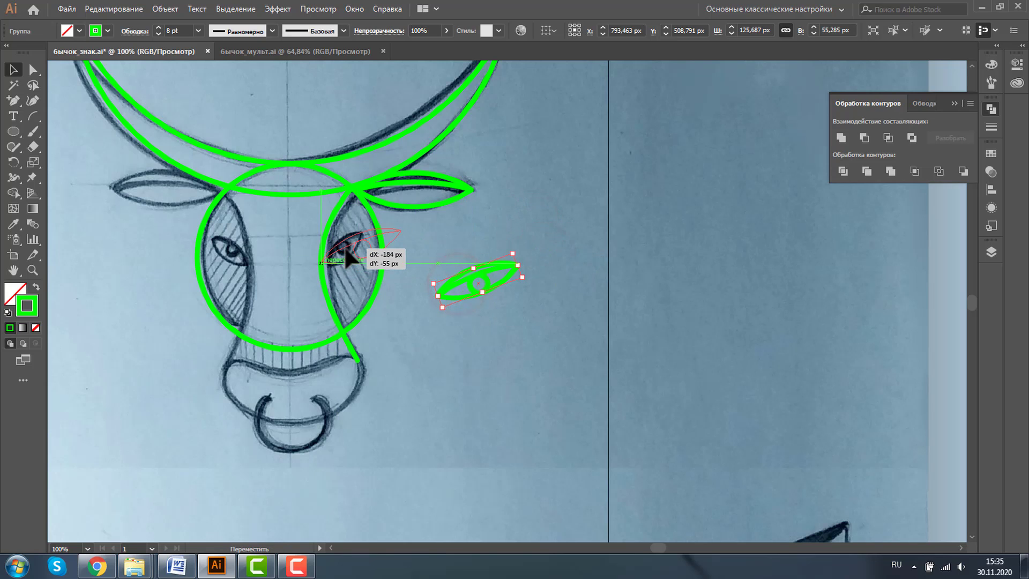
left_click_drag(401, 216, 380, 232)
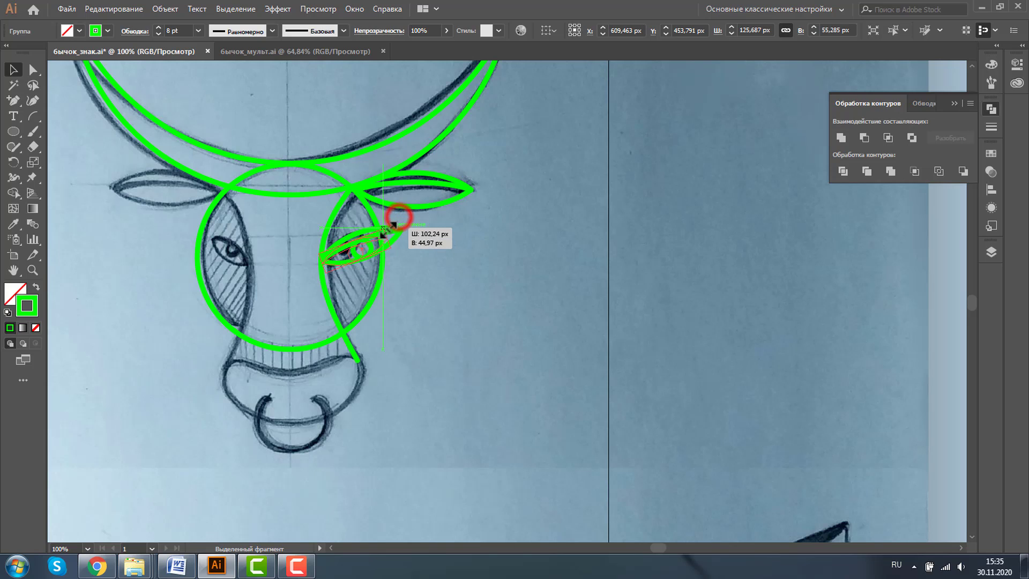
left_click(432, 260)
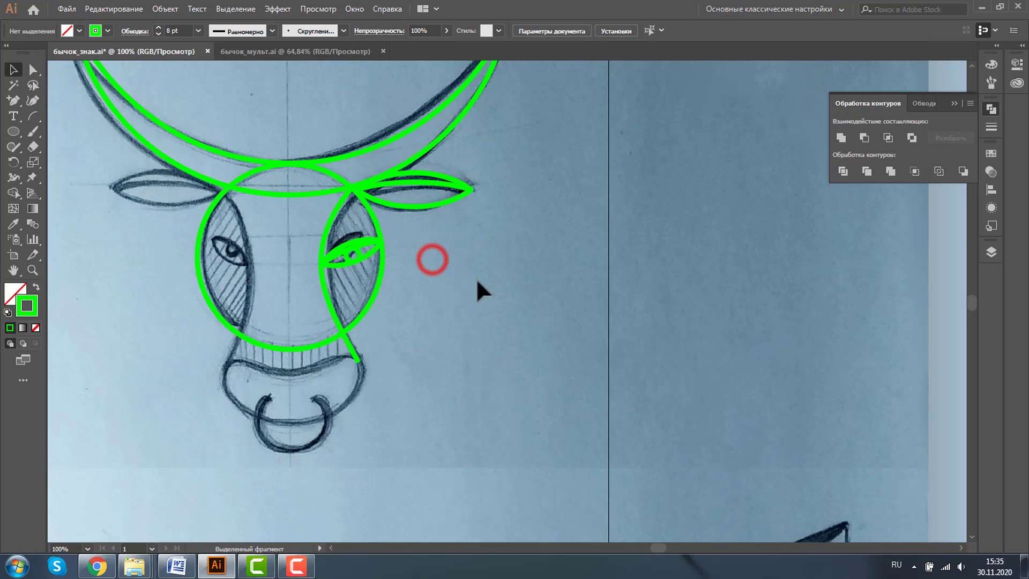
Step: Fine-tune the eye group's position and size on the sketched right eye
left_click(31, 268)
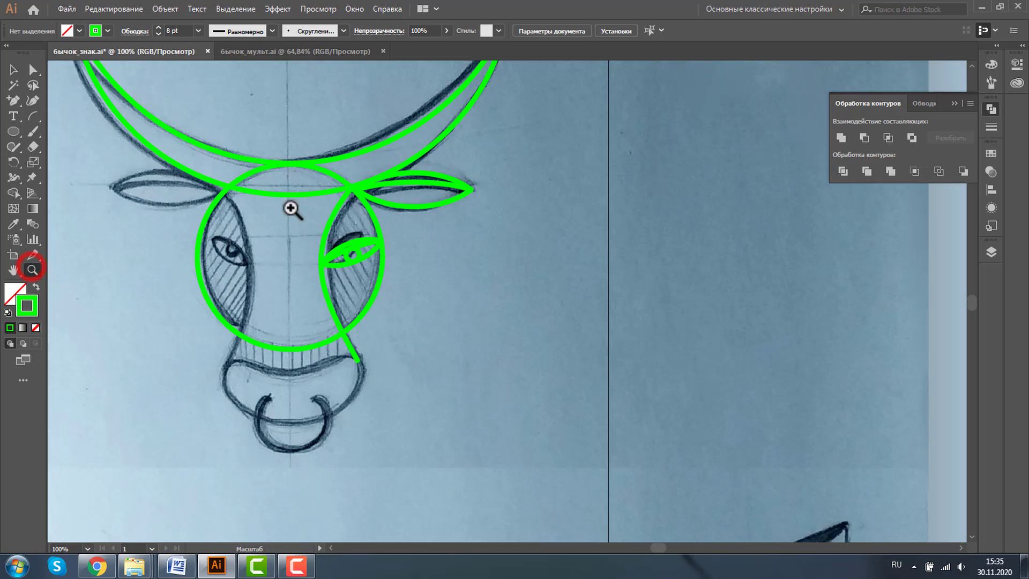
left_click_drag(293, 211, 466, 314)
left_click(13, 69)
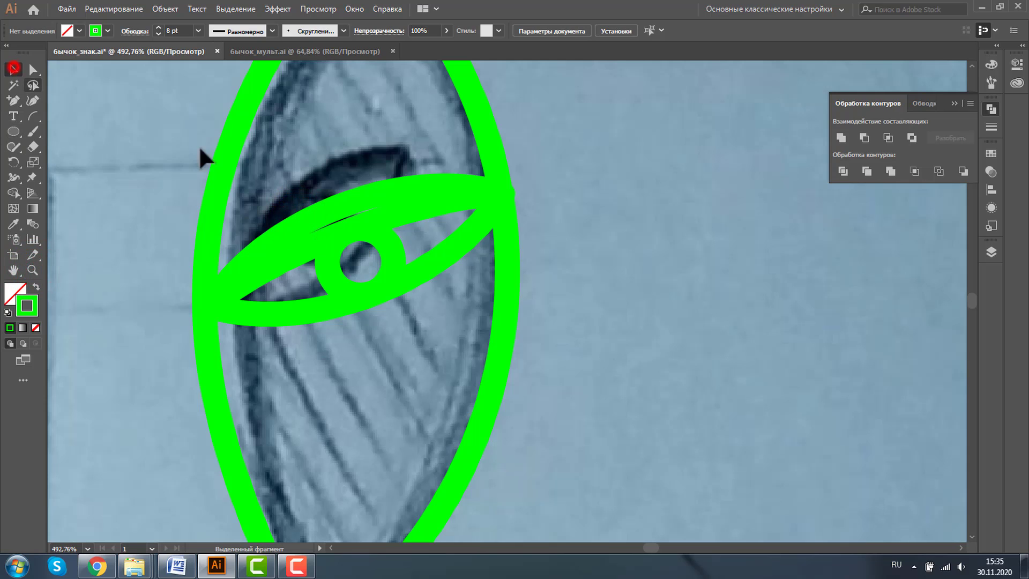
left_click_drag(364, 224, 355, 202)
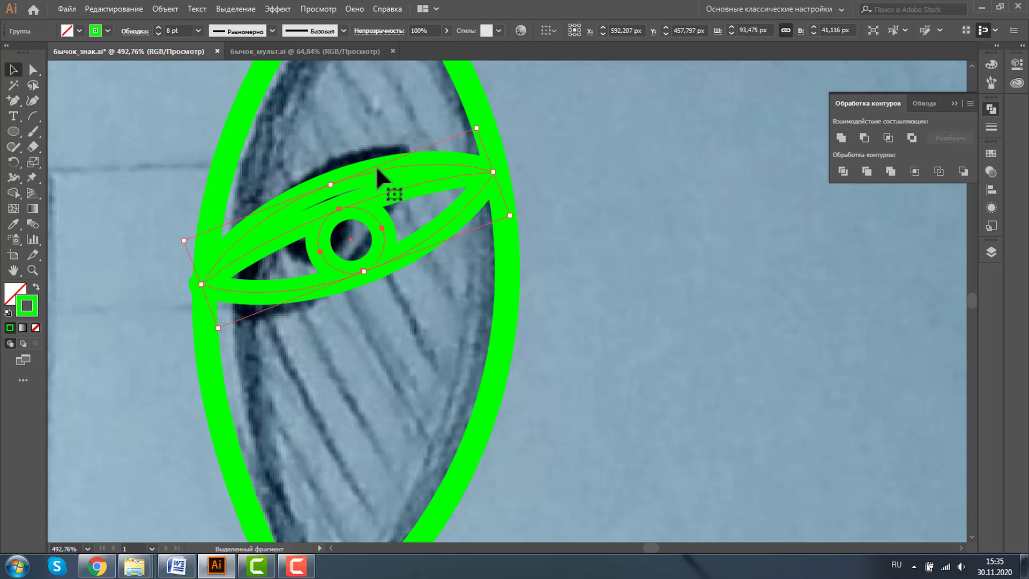
left_click_drag(201, 284, 207, 282)
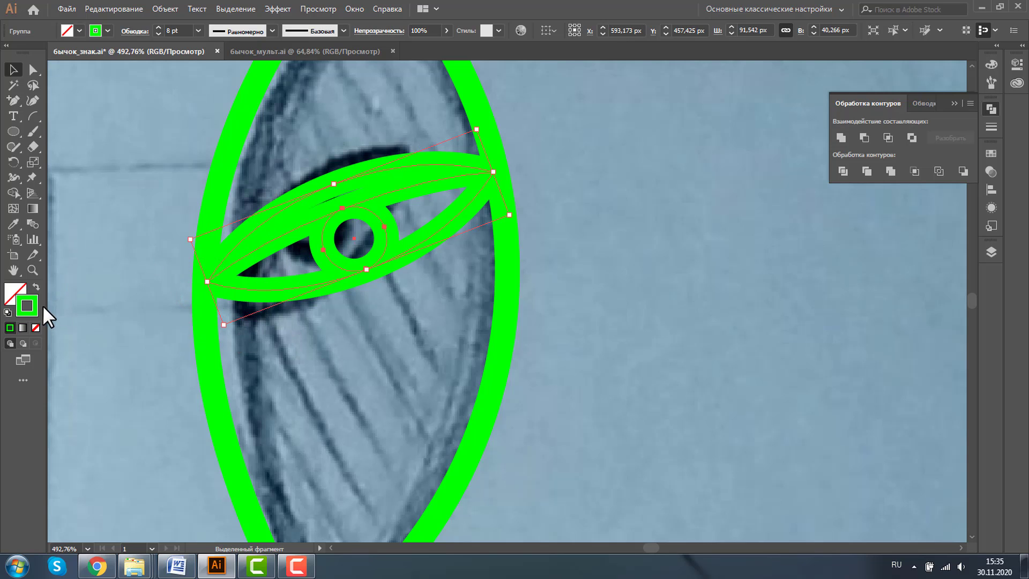
Step: Drag a copy of the face circle down to the muzzle
left_click(33, 270)
left_click(429, 272, "alt")
left_click(460, 268, "alt")
left_click(517, 294, "alt")
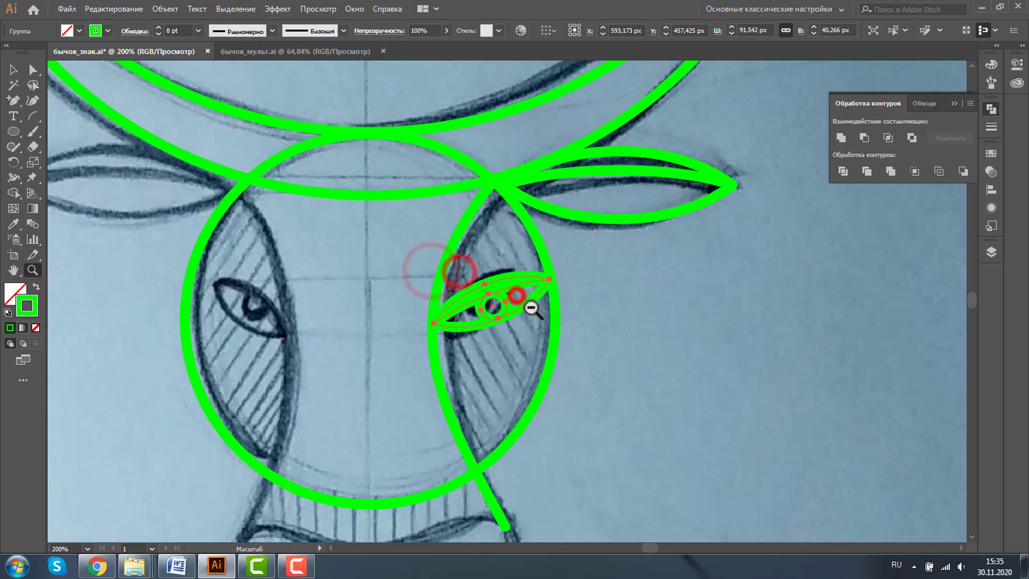
left_click(541, 309, "alt")
left_click(539, 398, "alt")
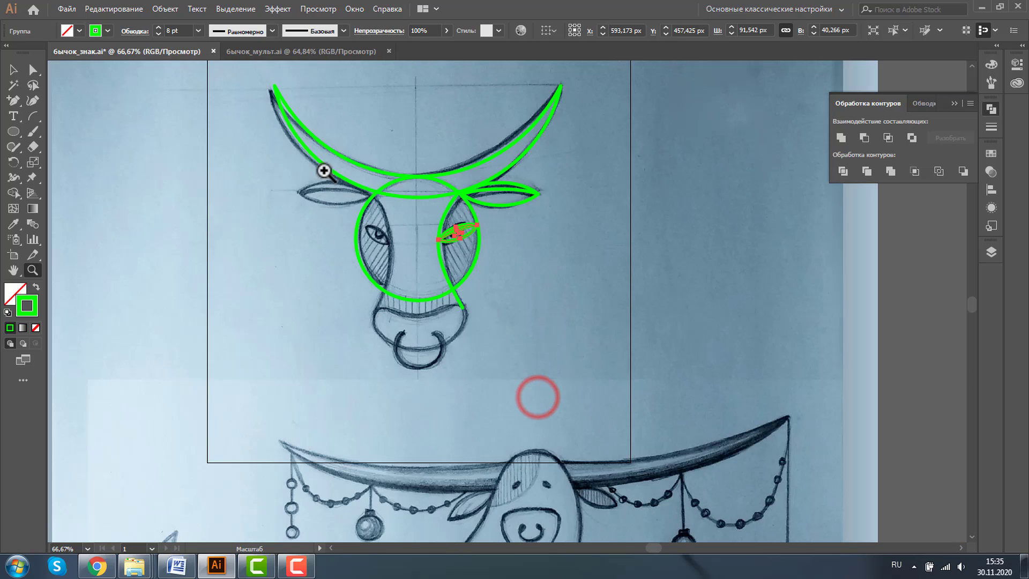
left_click_drag(411, 268, 456, 268)
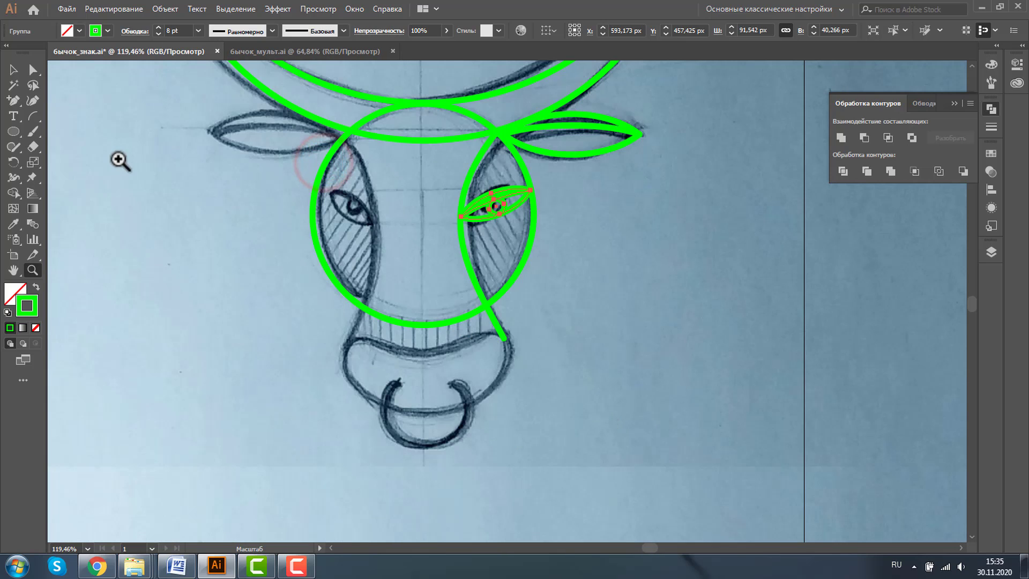
left_click(14, 70)
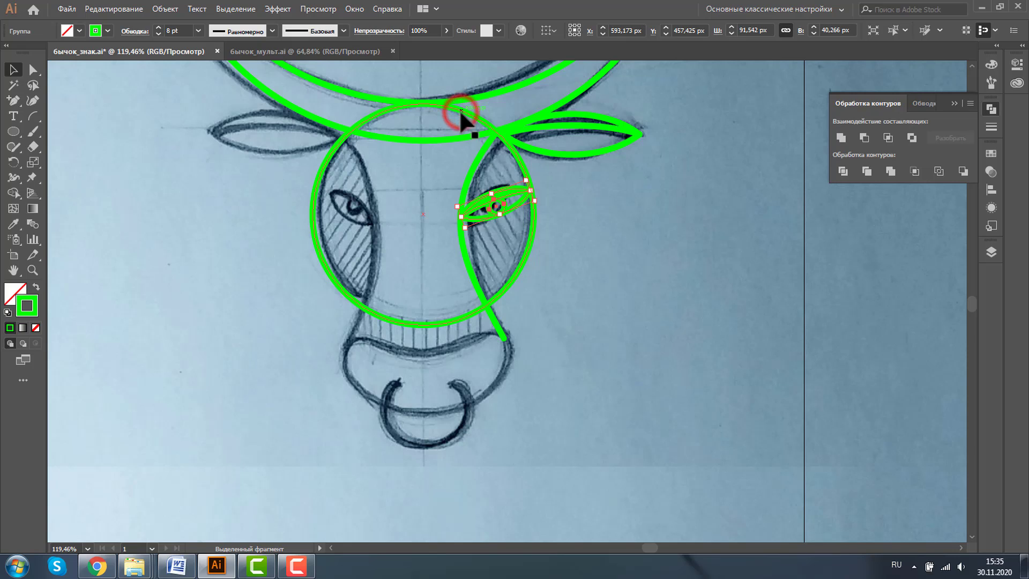
mouse_move(460, 113)
left_mouse_down()
mouse_move(465, 328)
mouse_move(465, 308)
left_mouse_up()
Step: Size the copied circle to 218 px over the muzzle and squash it to 134 px tall
left_click_drag(535, 292, 499, 328)
left_click_drag(421, 400, 422, 361)
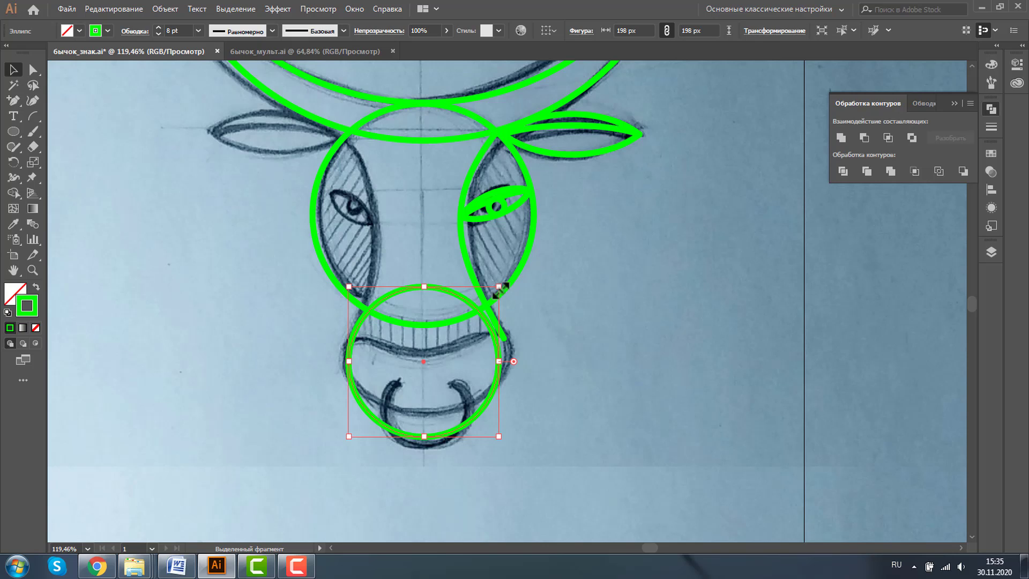
left_click_drag(499, 287, 506, 283)
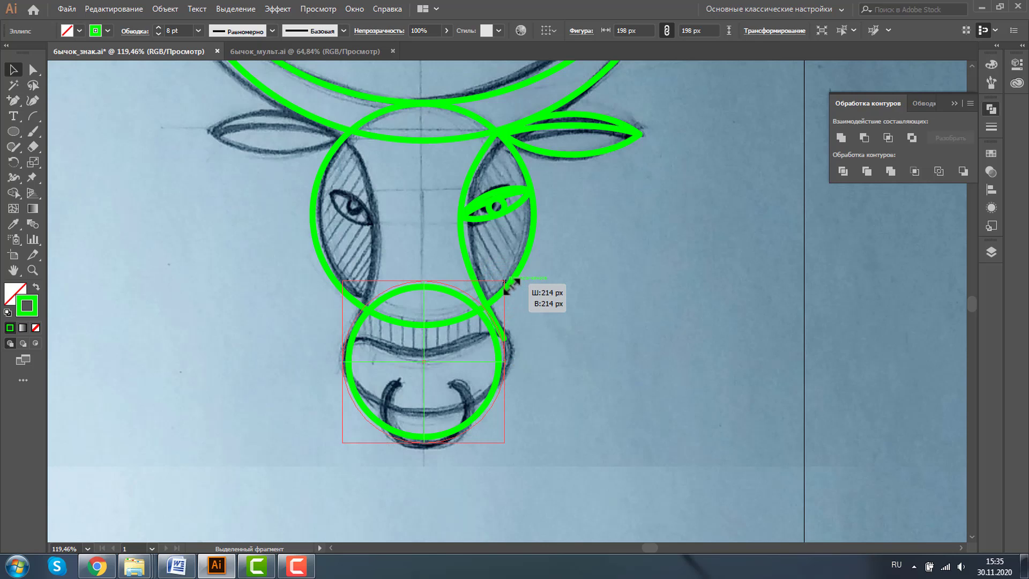
left_click_drag(507, 283, 509, 280)
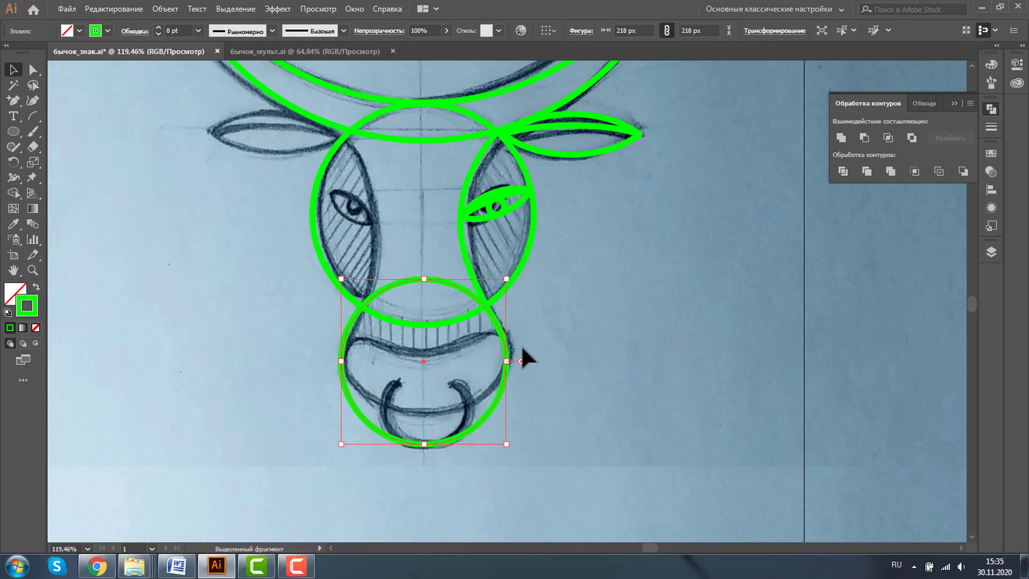
left_click(597, 322)
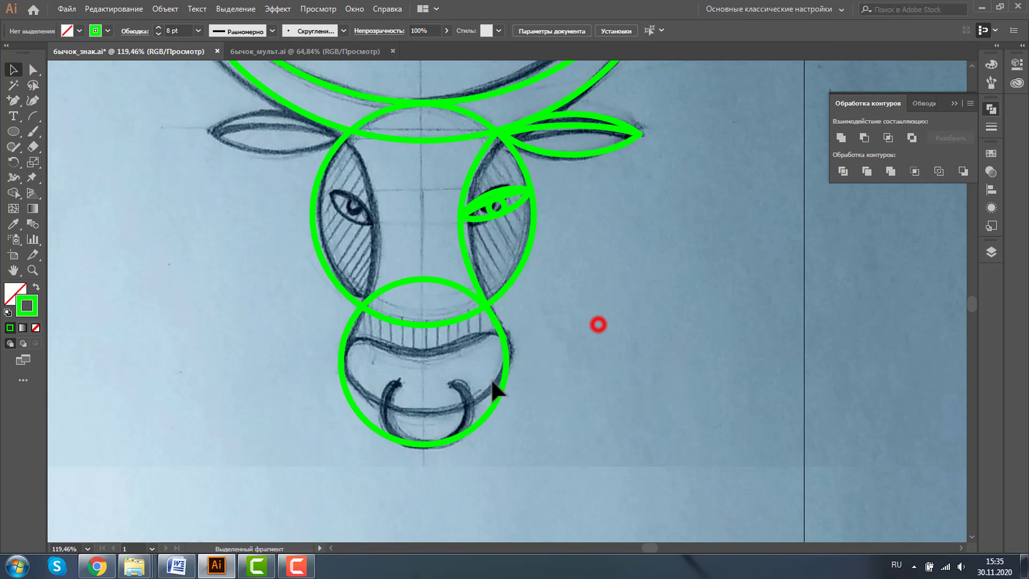
left_click(432, 277)
left_click_drag(425, 443, 428, 411)
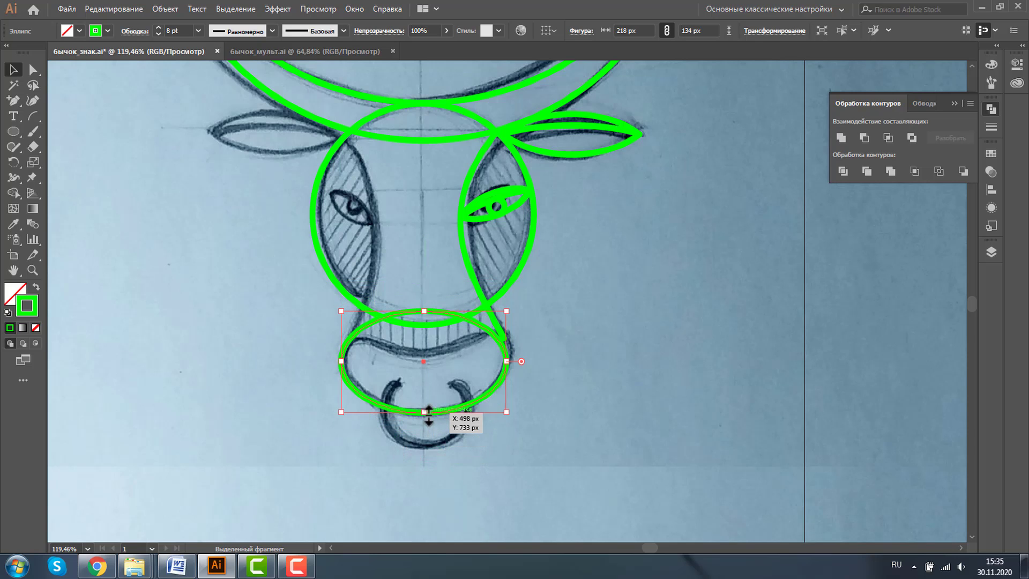
left_click(33, 269)
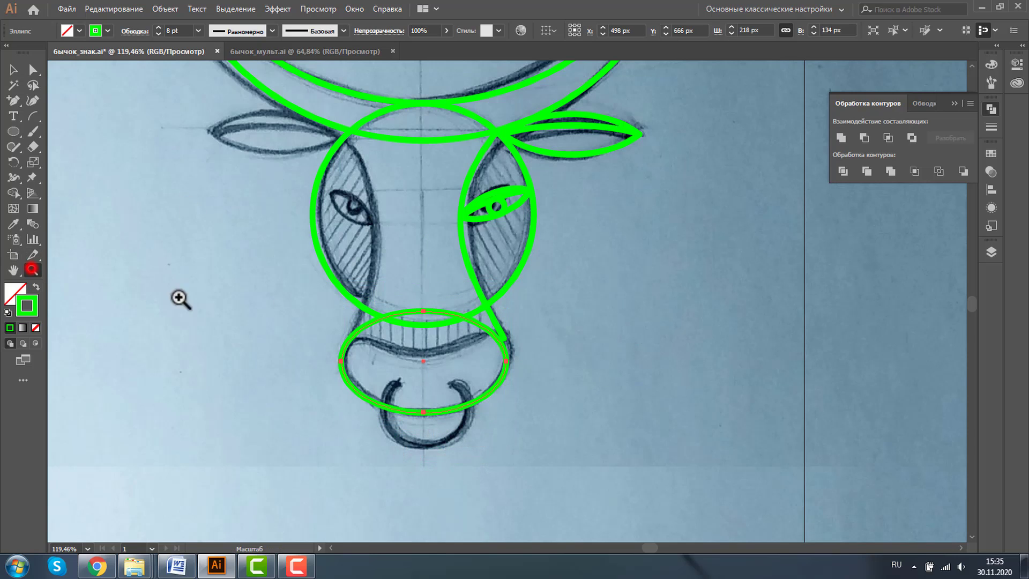
left_click(351, 354)
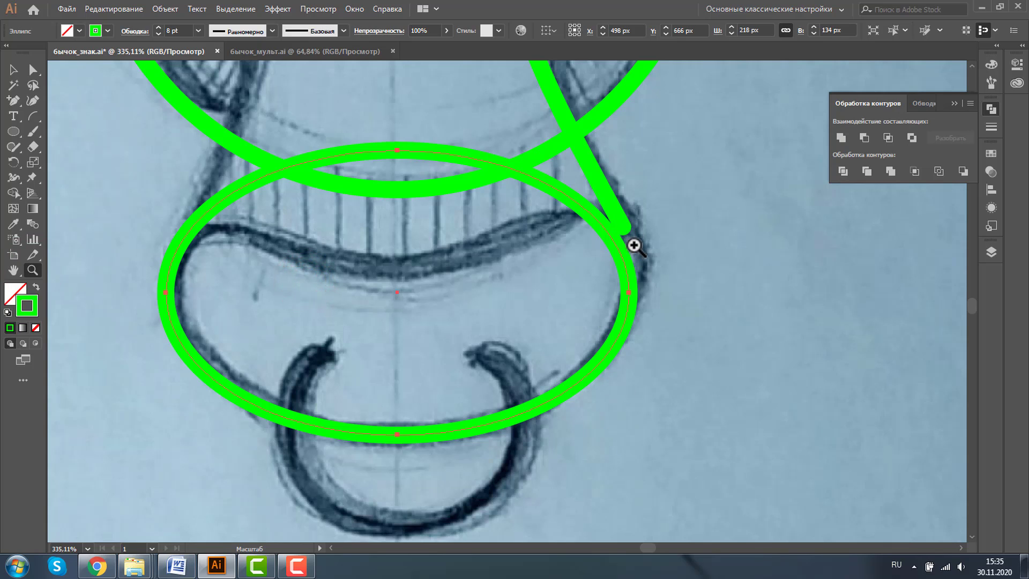
Step: Pull the muzzle ellipse's top anchor down so its top edge dips along the nose line
left_click(33, 70)
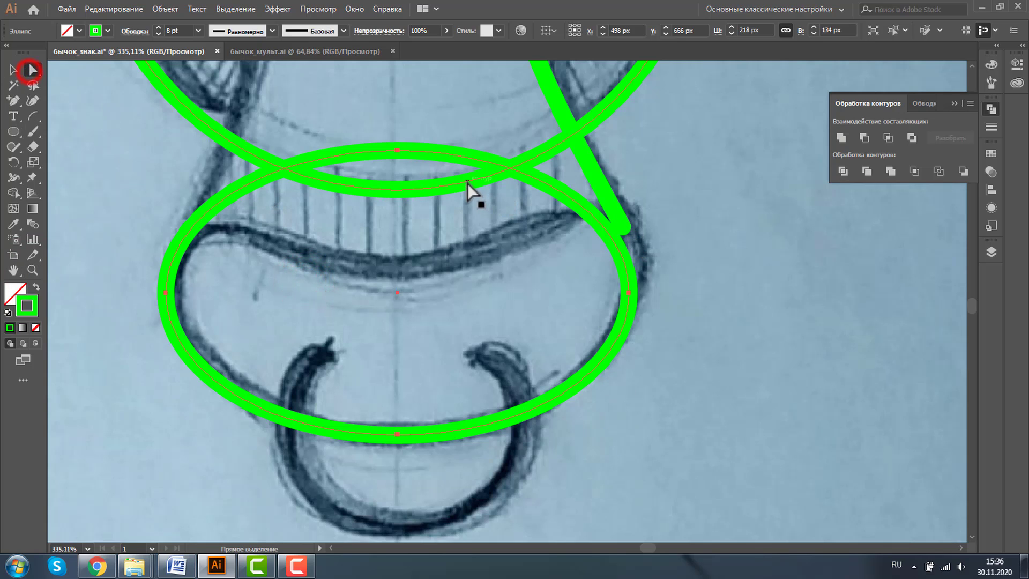
left_click(397, 150)
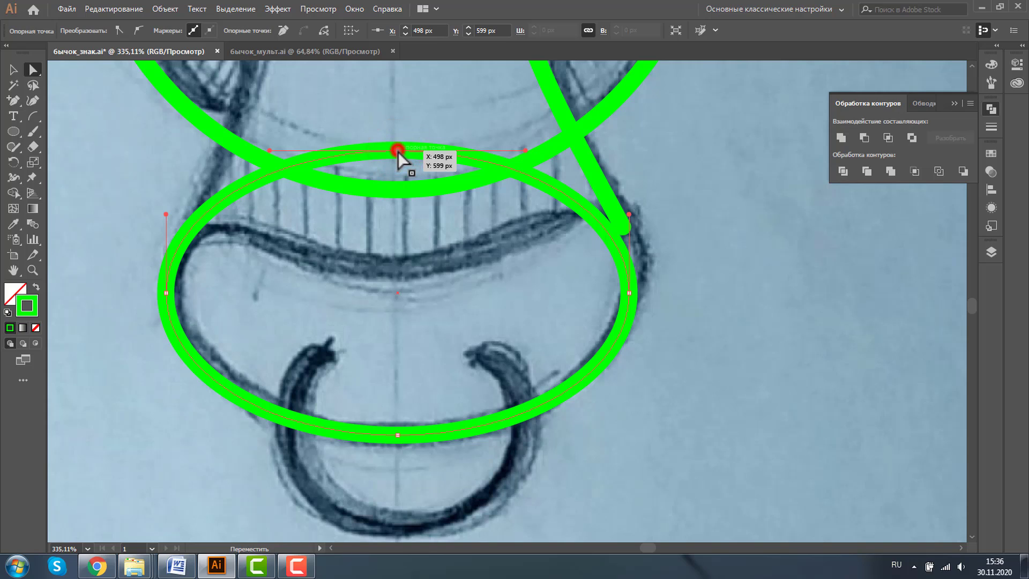
left_click_drag(398, 153, 396, 280)
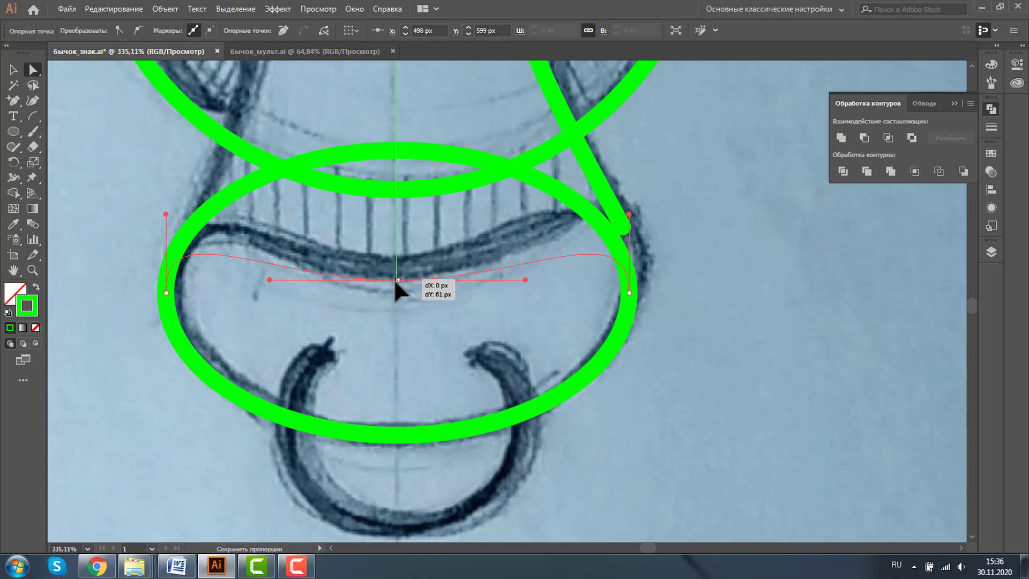
left_click_drag(397, 279, 397, 286)
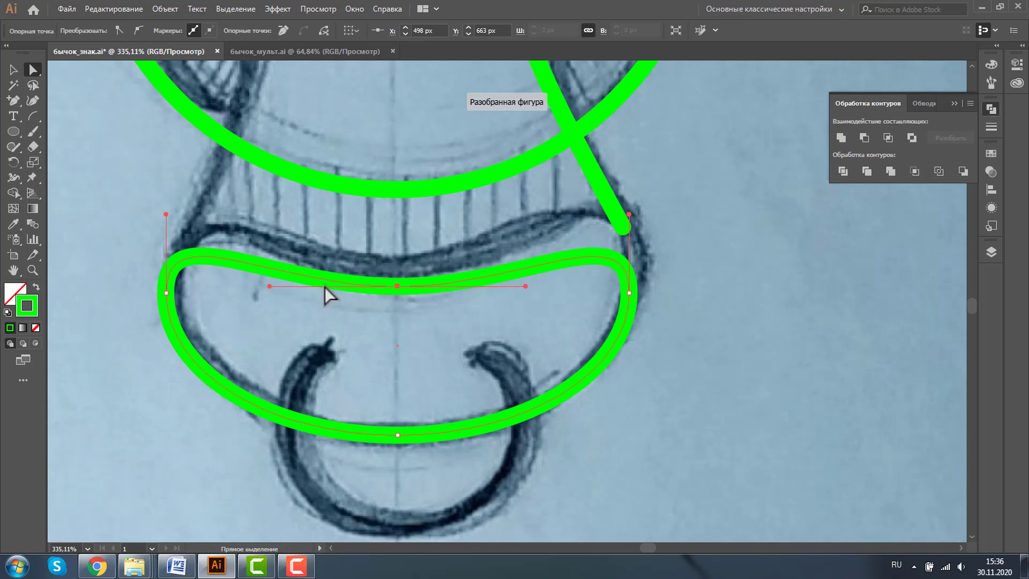
Step: Nudge the lower nose shape up about 17 px to align with the sketch
left_click(13, 69)
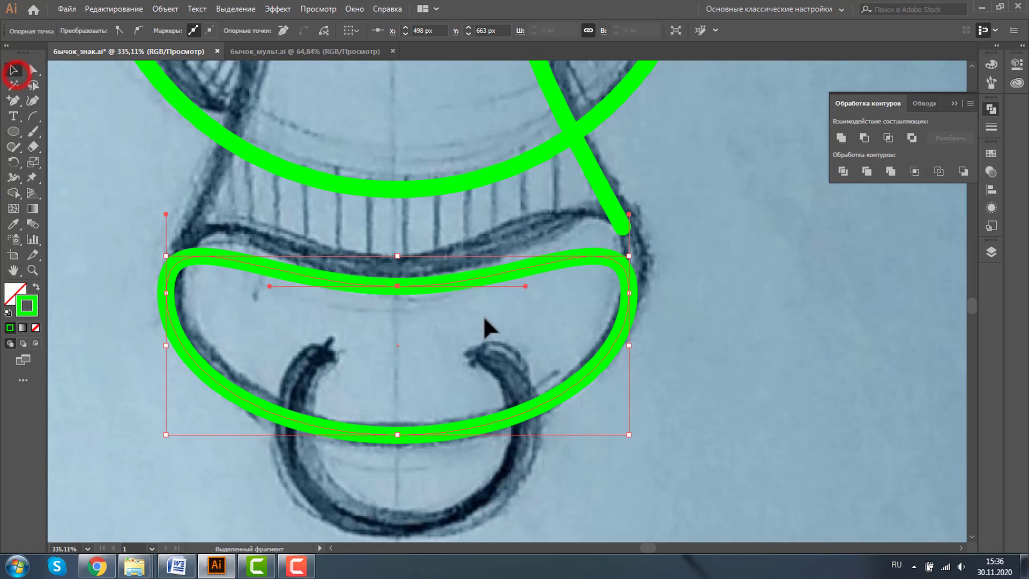
left_click(696, 290)
left_click(545, 263)
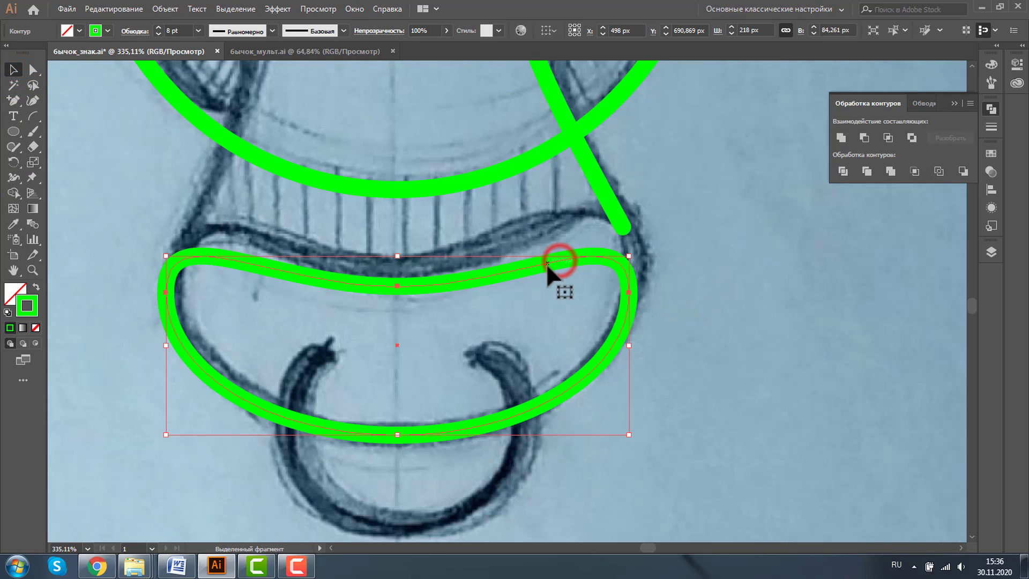
left_click_drag(546, 262, 546, 227)
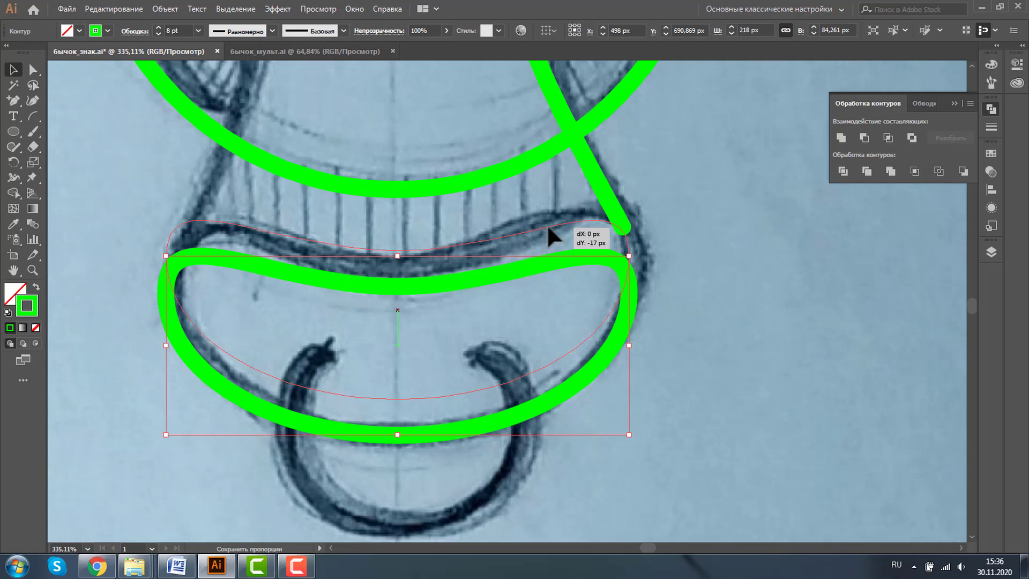
Step: Check the diagonal line in Outline view and nudge its lower endpoint toward the nose
left_click(577, 140)
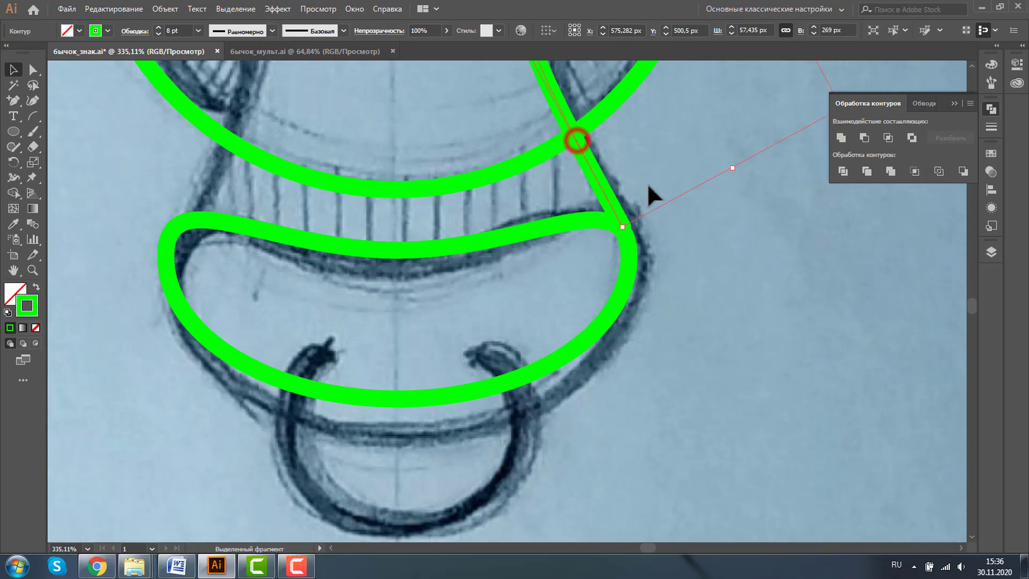
key("ctrl+y")
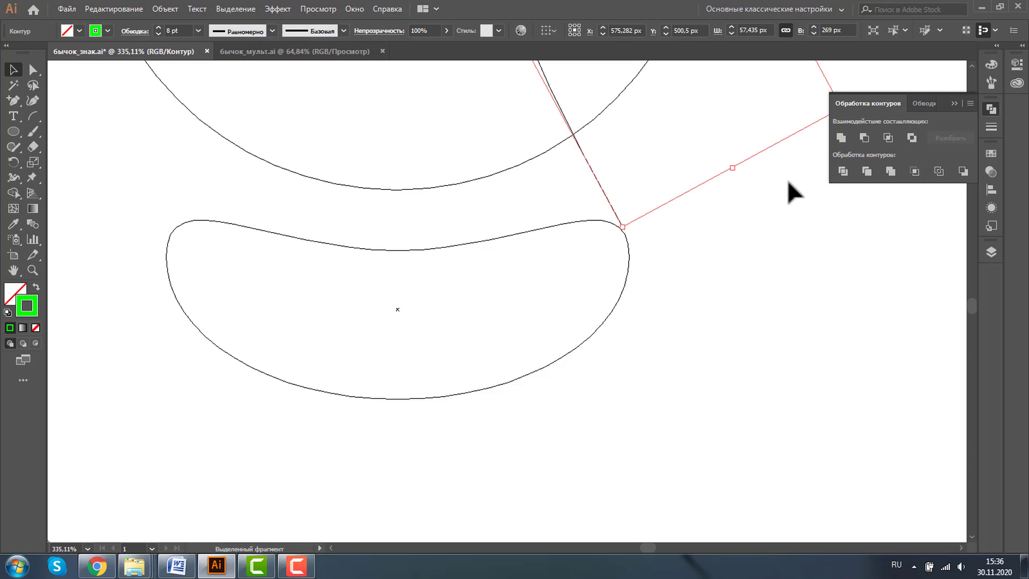
left_click(740, 316)
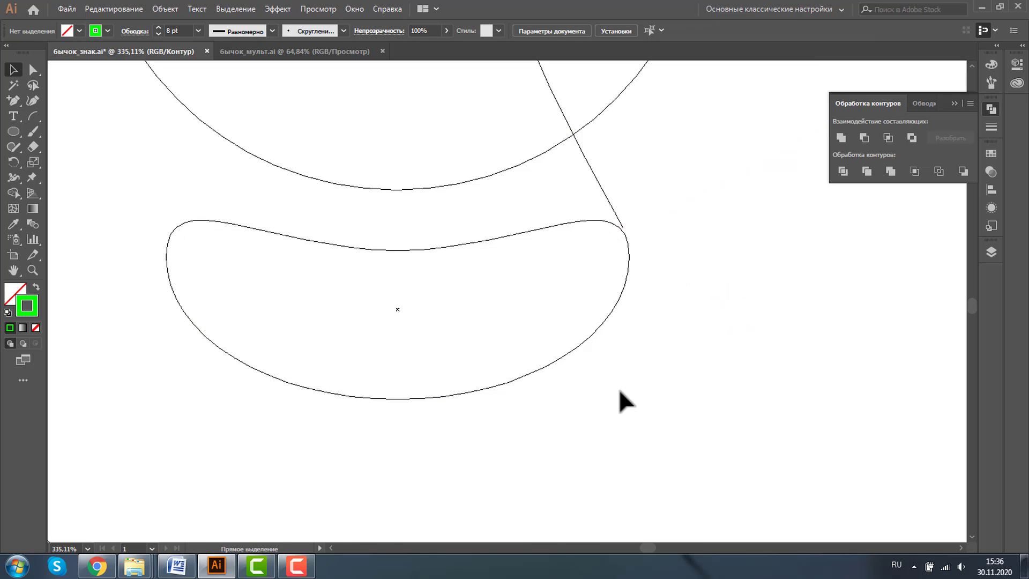
key("ctrl+y")
left_click(601, 187)
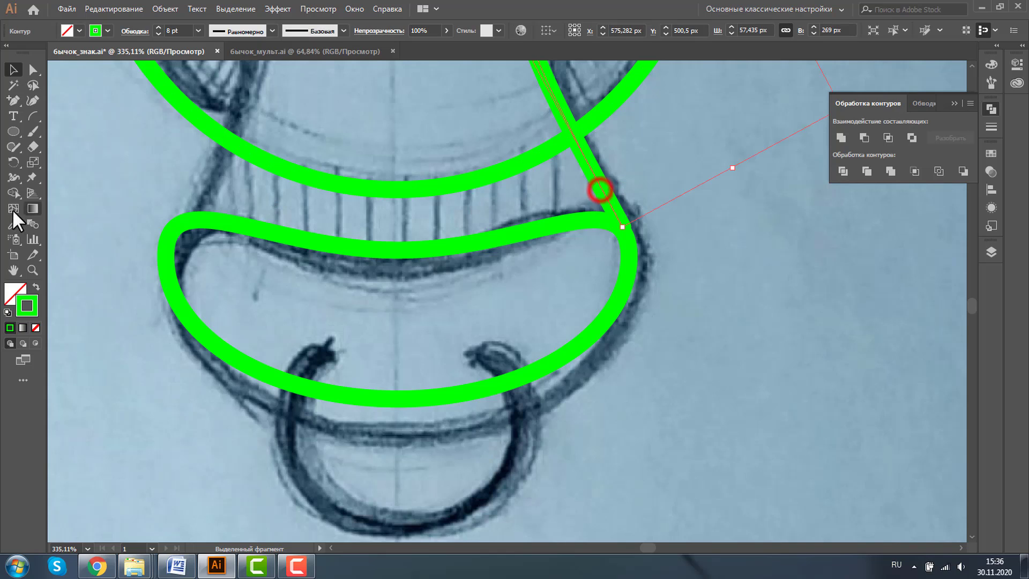
left_click(32, 69)
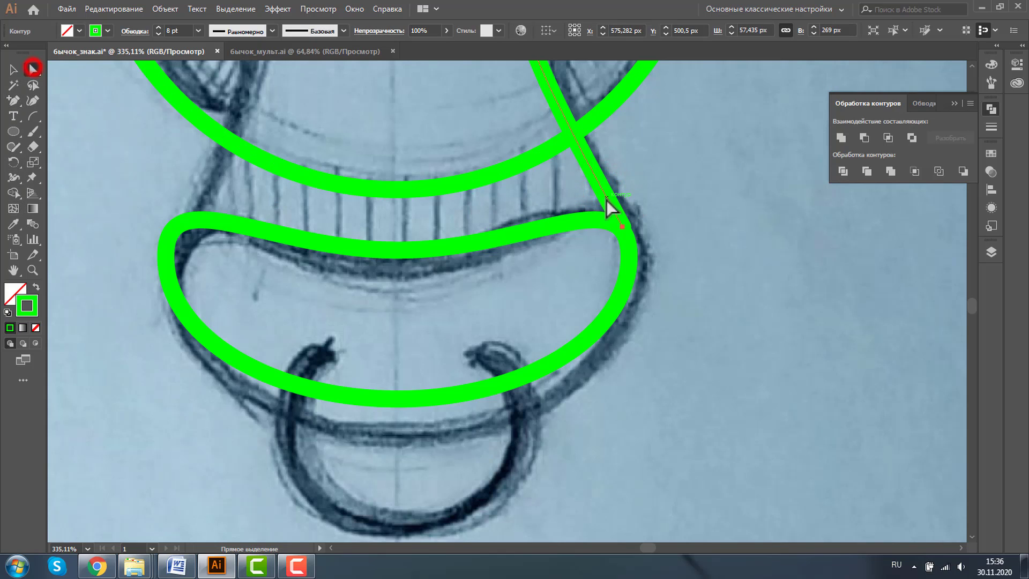
left_click(622, 228)
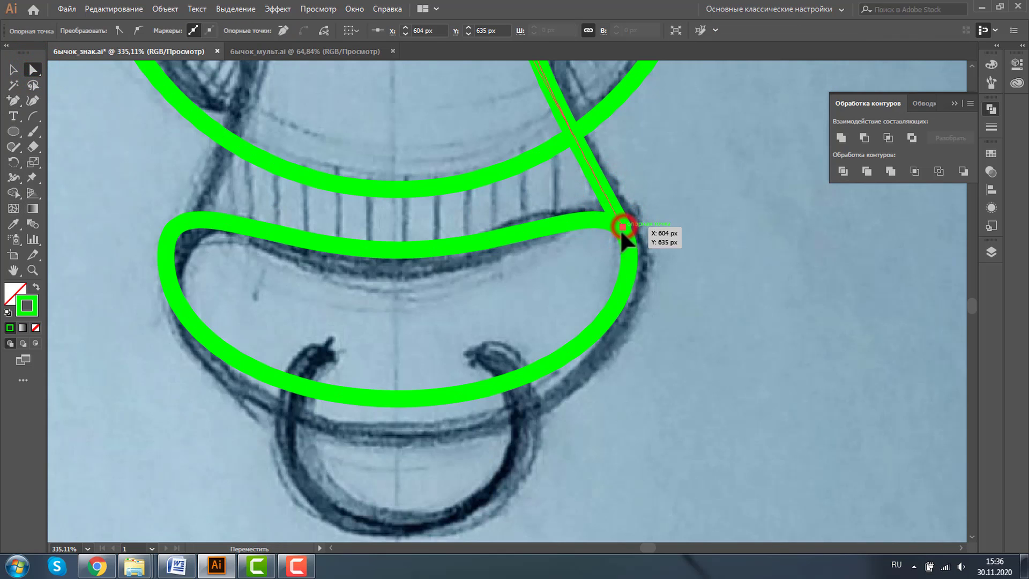
left_click_drag(624, 230, 632, 236)
left_click(690, 237)
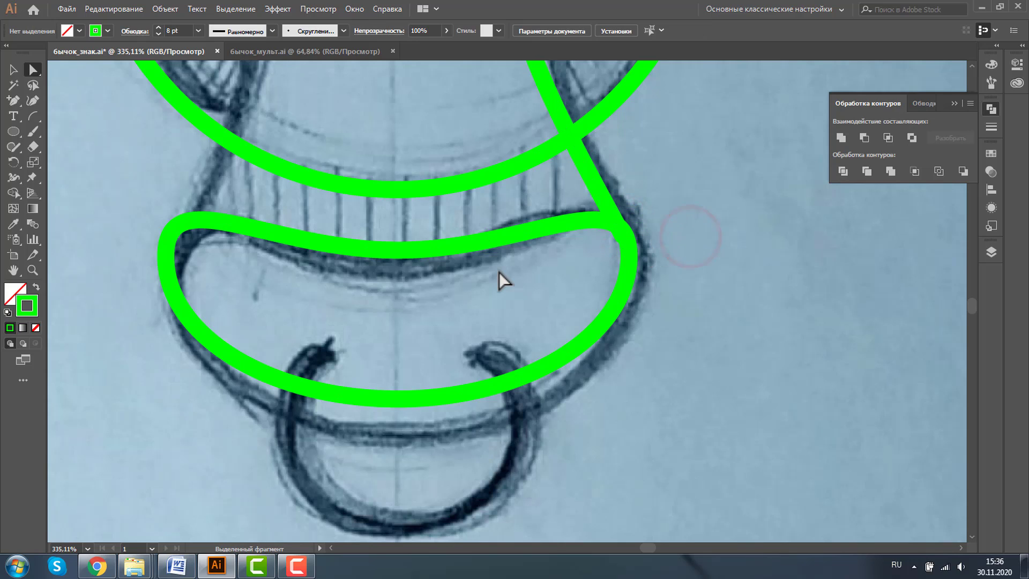
Step: Turn off View > Snap to Pixel while in Outline view
key("ctrl+y")
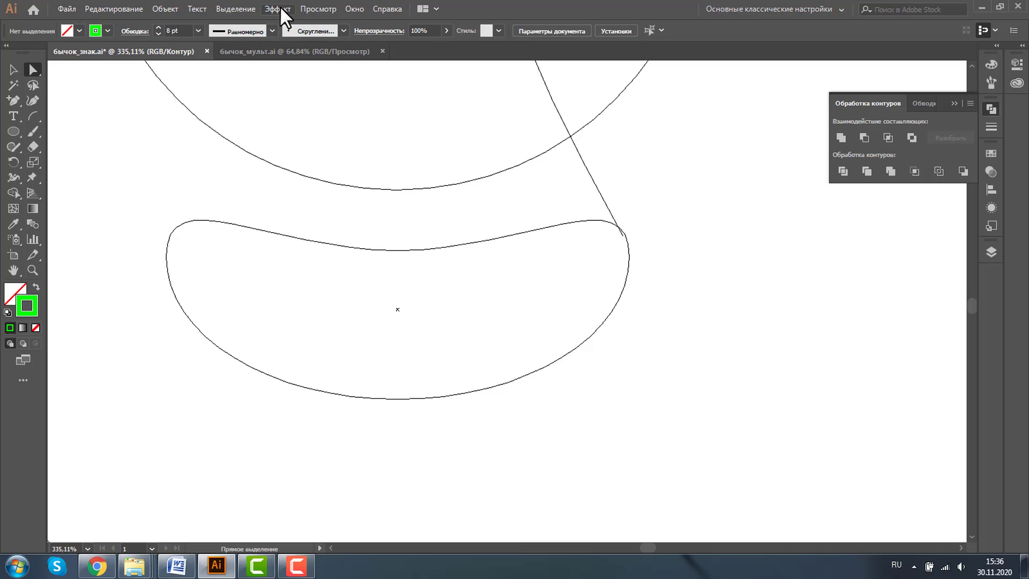
left_click(301, 5)
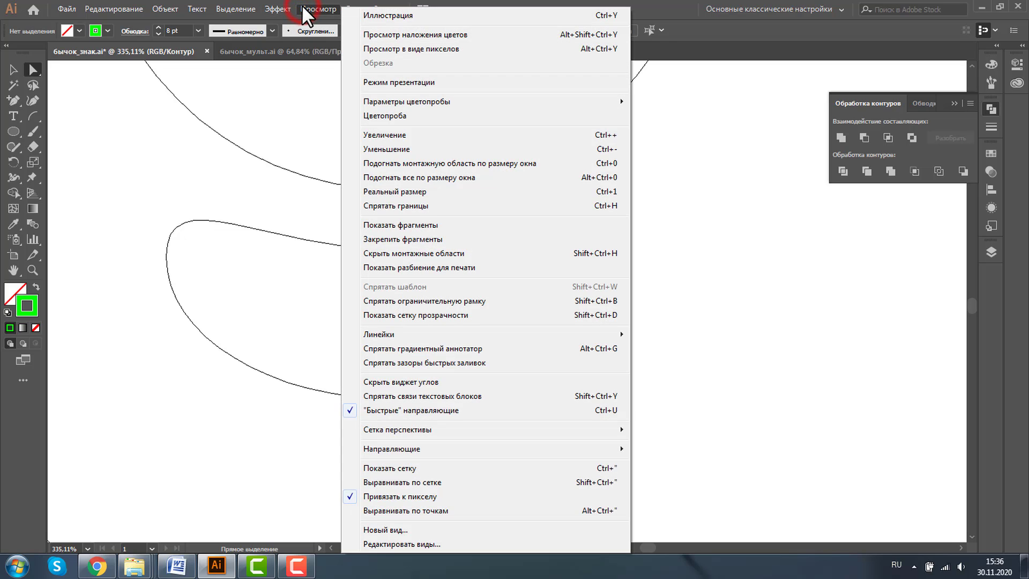
left_click(375, 497)
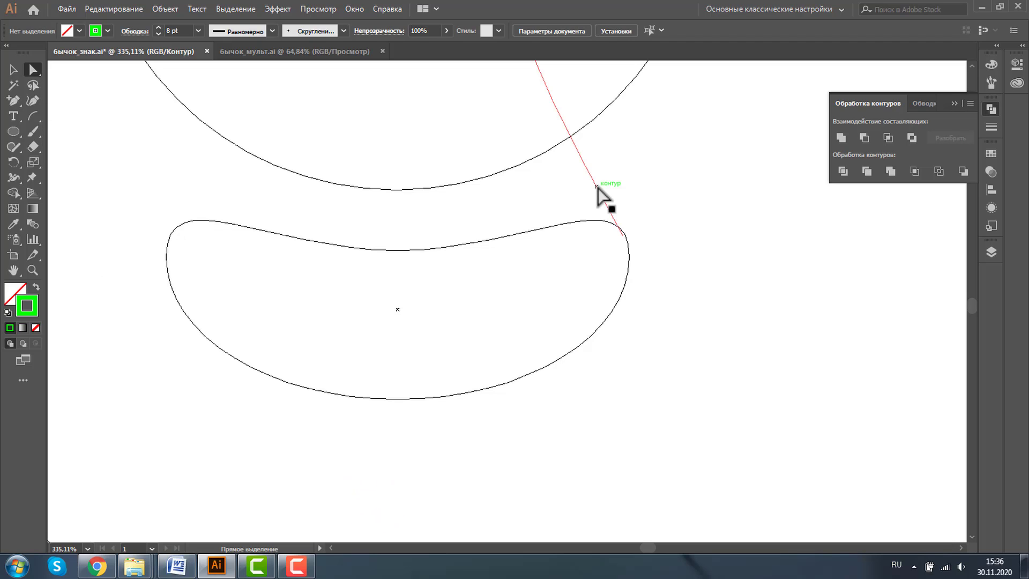
Step: Move the line's lower end onto the nose's upper-right corner and verify it zoomed in
left_click_drag(597, 186, 623, 235)
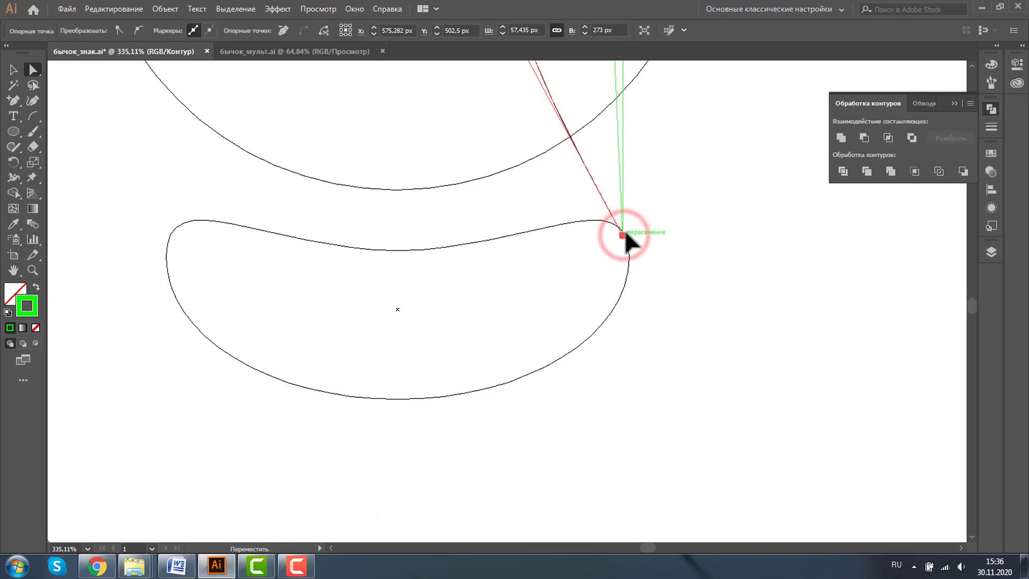
left_click(651, 247)
key("z")
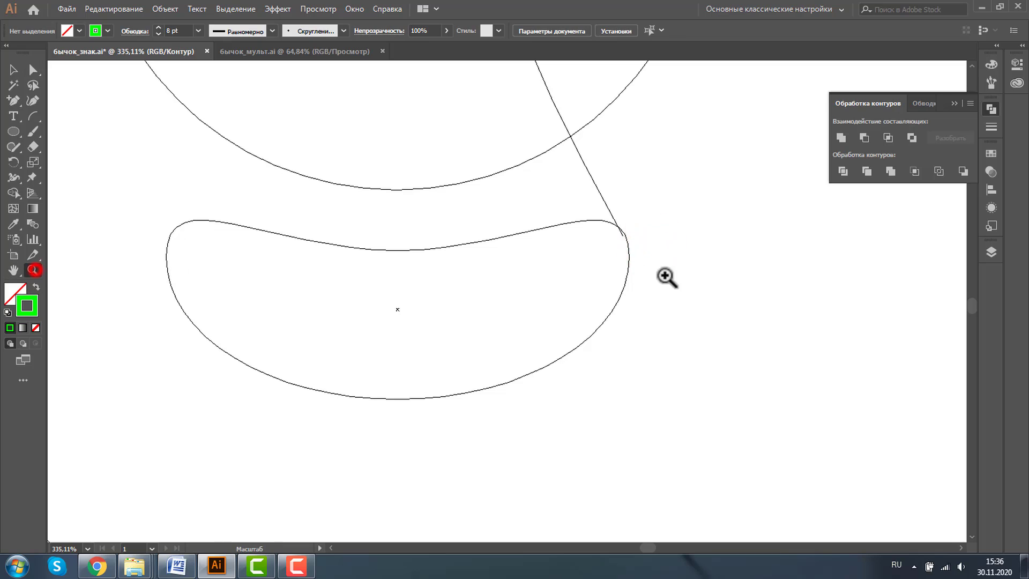
left_click_drag(590, 207, 650, 259)
left_click(33, 69)
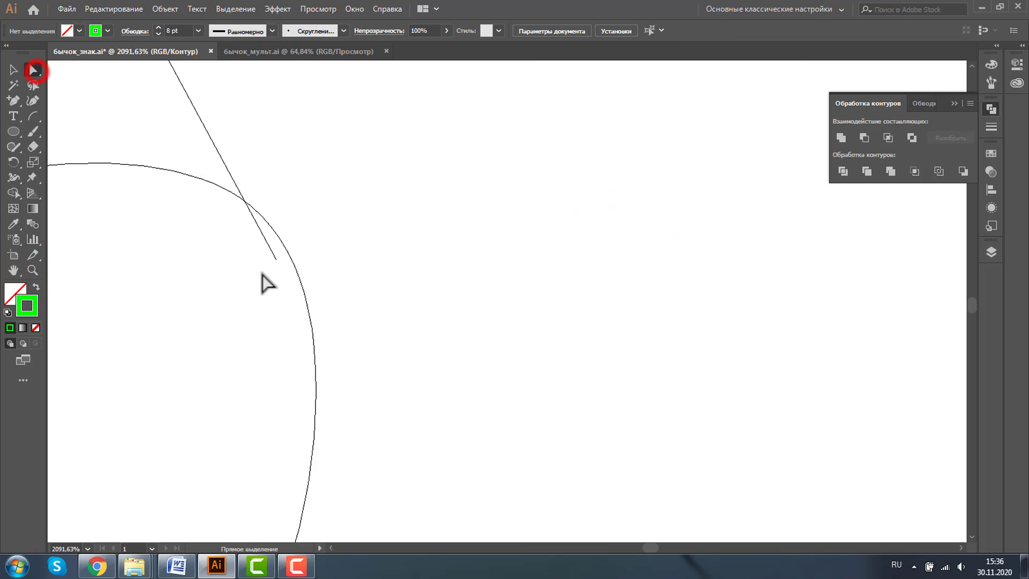
left_click_drag(276, 259, 289, 251)
key("ctrl+y")
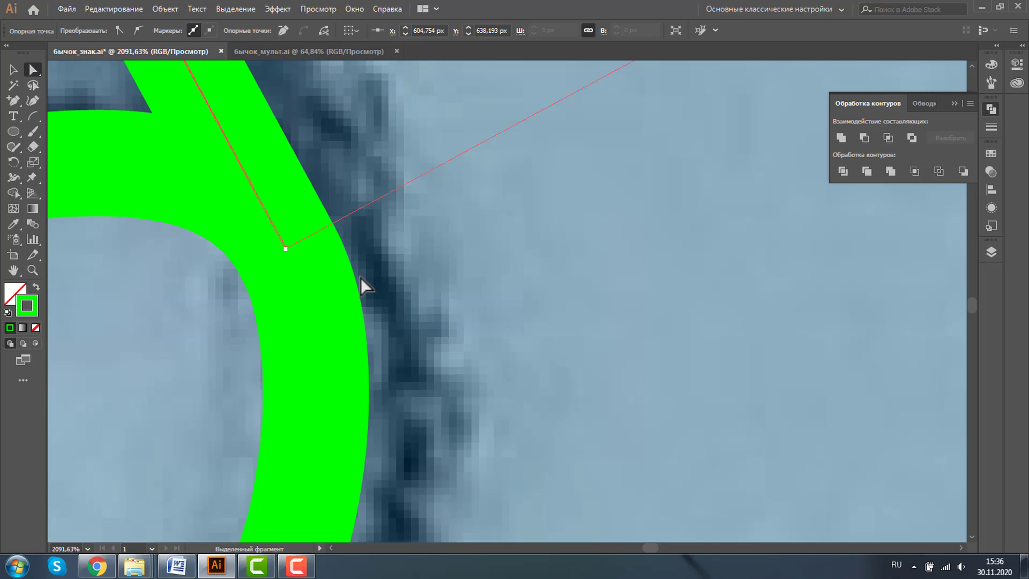
Step: Move the spare circle over the nose ring and reshape it into a 121 × 95 px ellipse
left_click(32, 269)
key("ctrl+0")
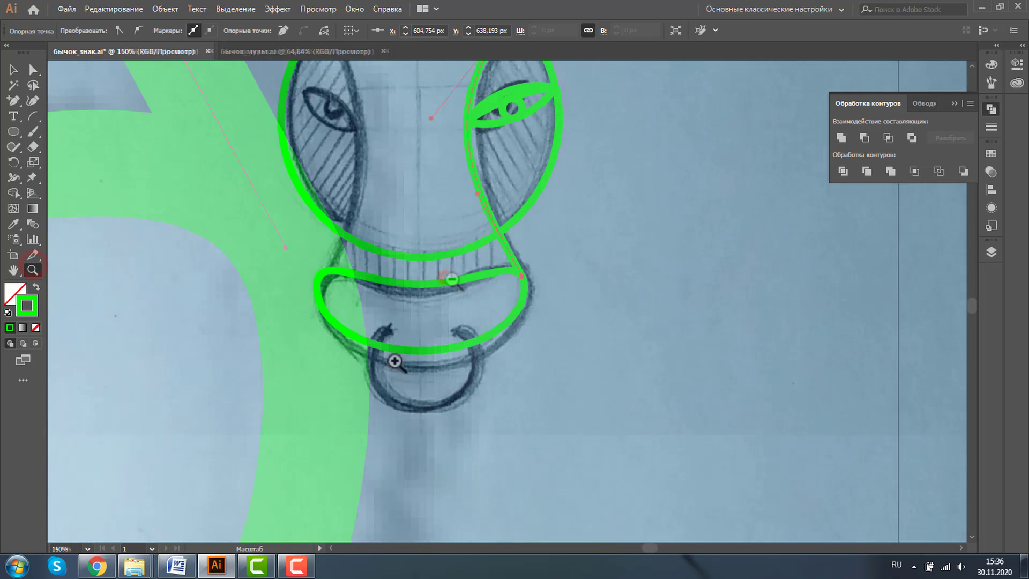
left_click(12, 70)
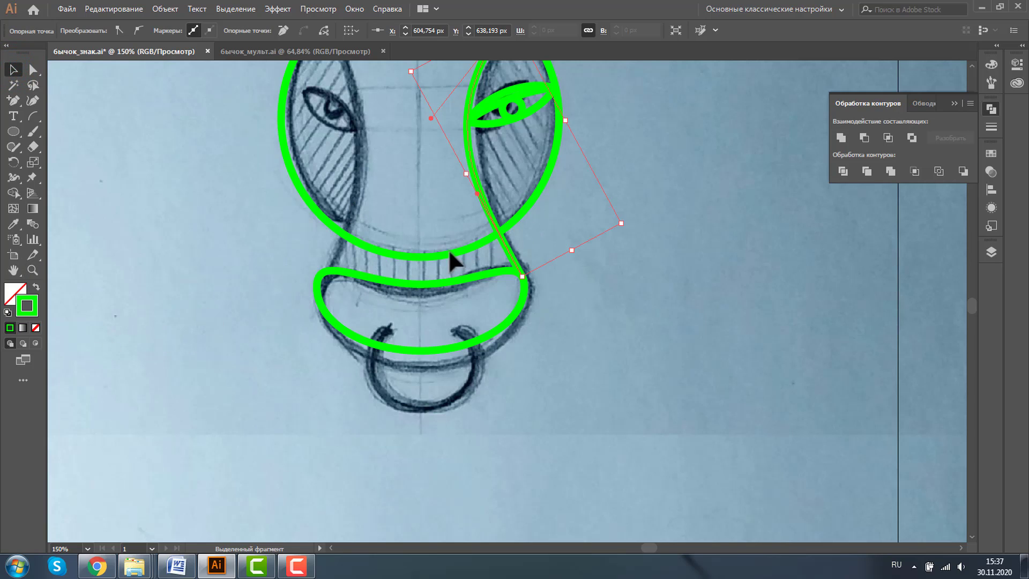
left_click(378, 249)
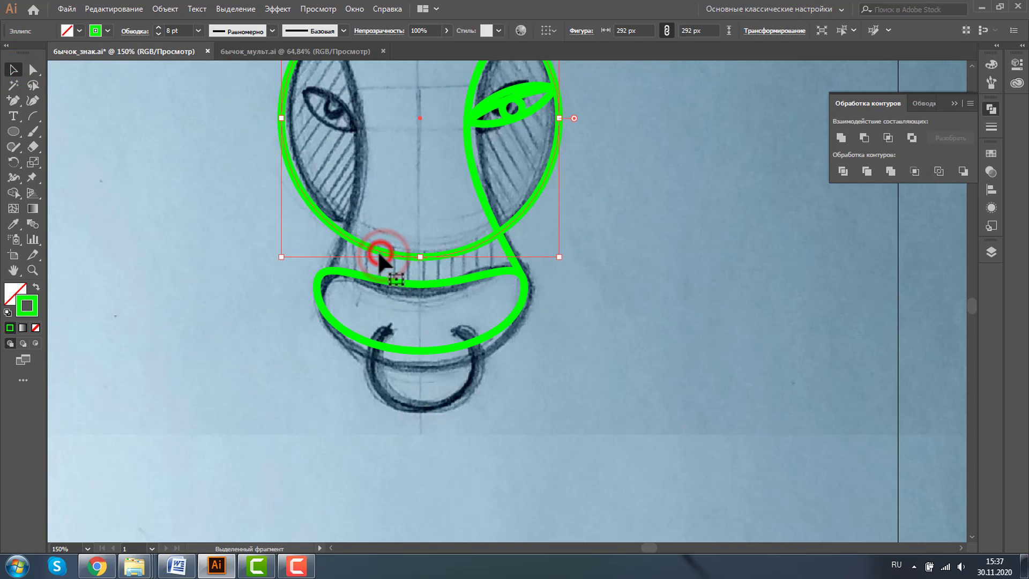
left_click(282, 101)
left_click_drag(287, 313, 287, 378)
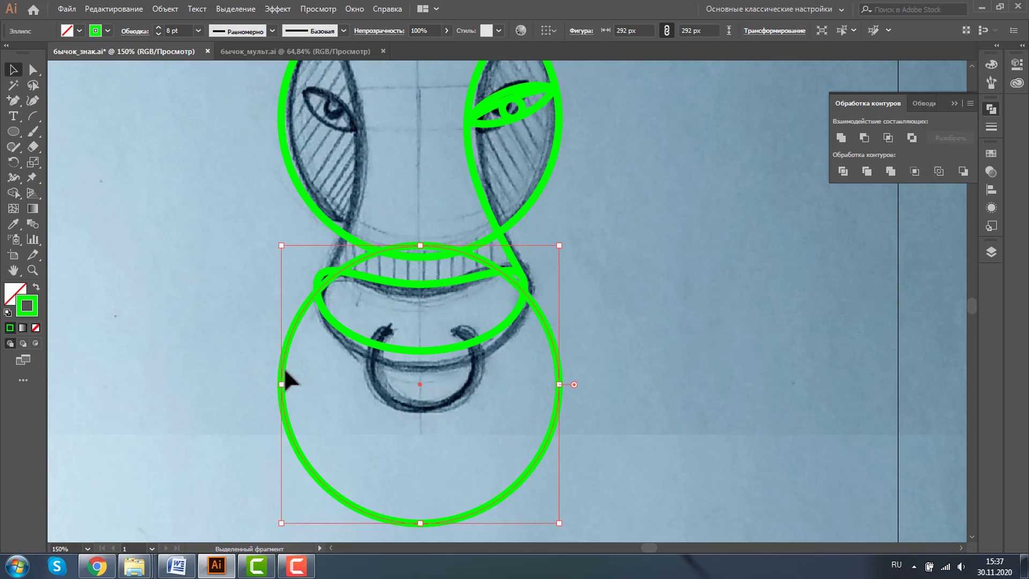
left_click_drag(560, 246, 494, 329)
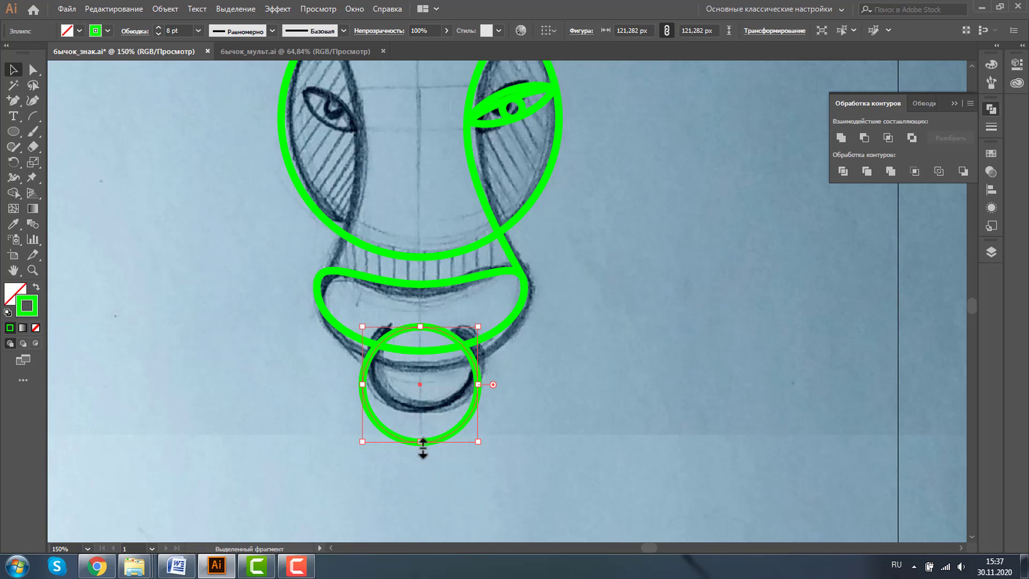
left_click_drag(423, 442, 422, 412)
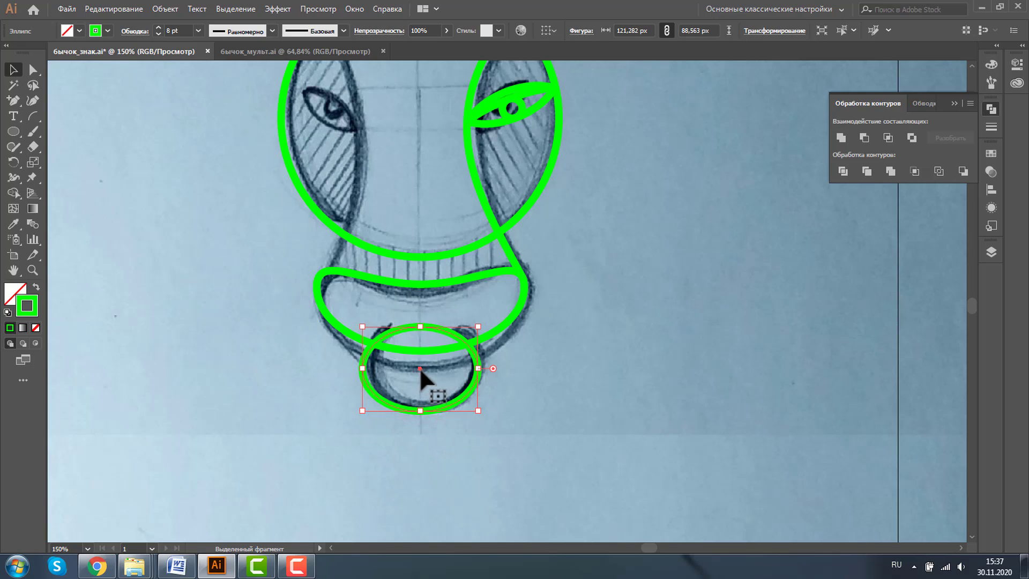
left_click_drag(419, 368, 419, 355)
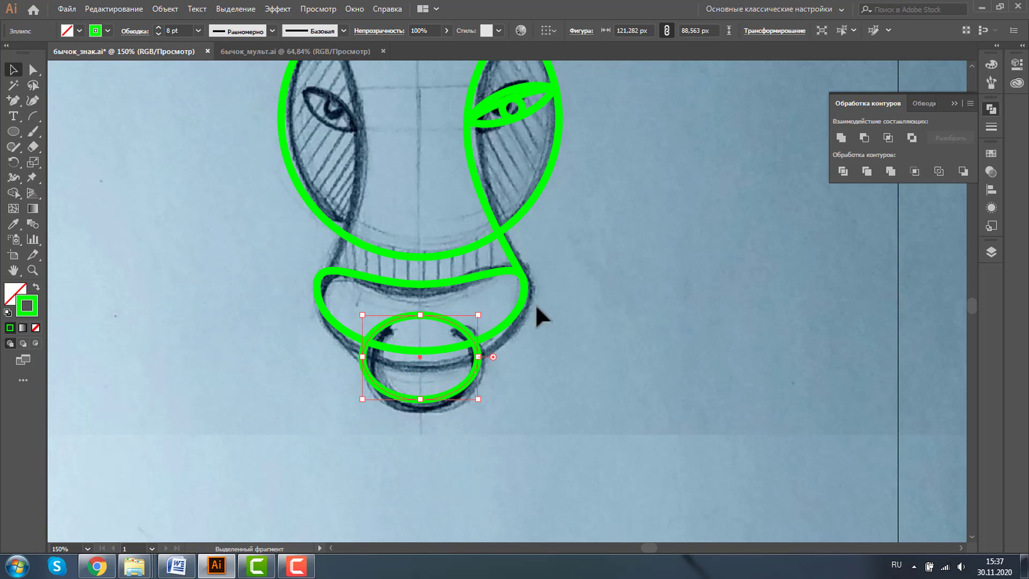
left_click_drag(420, 398, 420, 405)
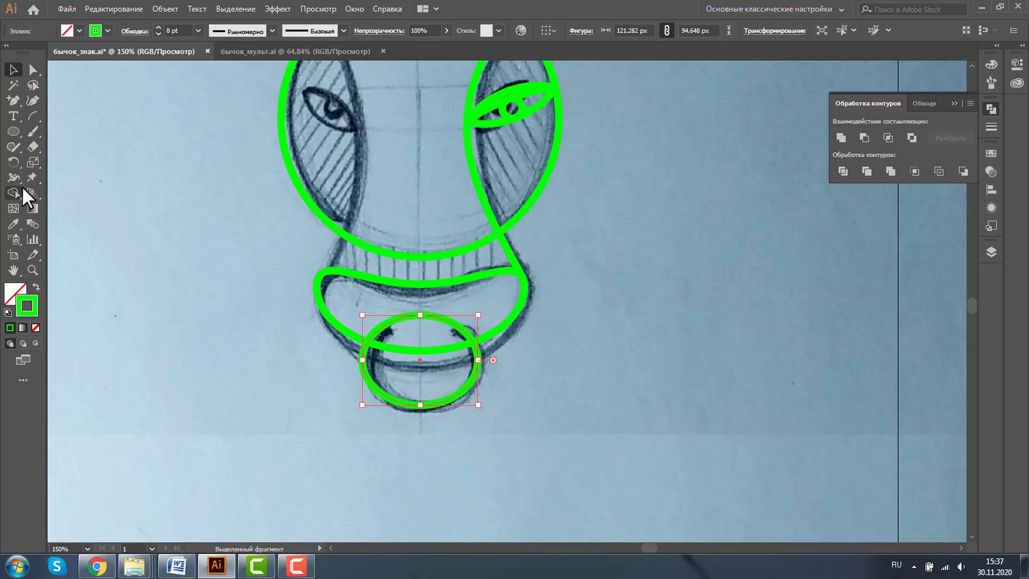
Step: Draw a long rectangle across the nose band and select it together with the small ellipse
key("m")
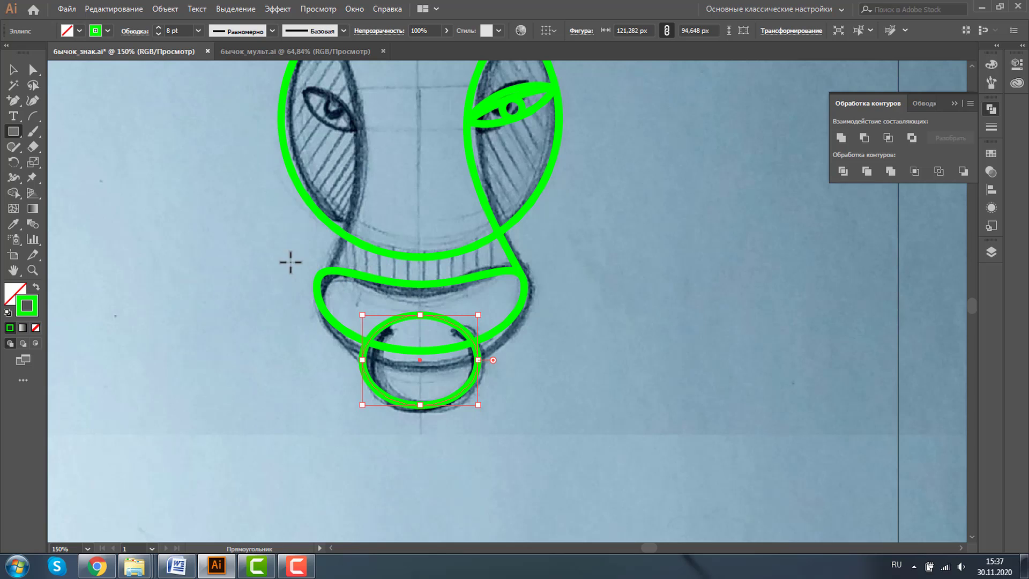
left_click_drag(290, 262, 627, 330)
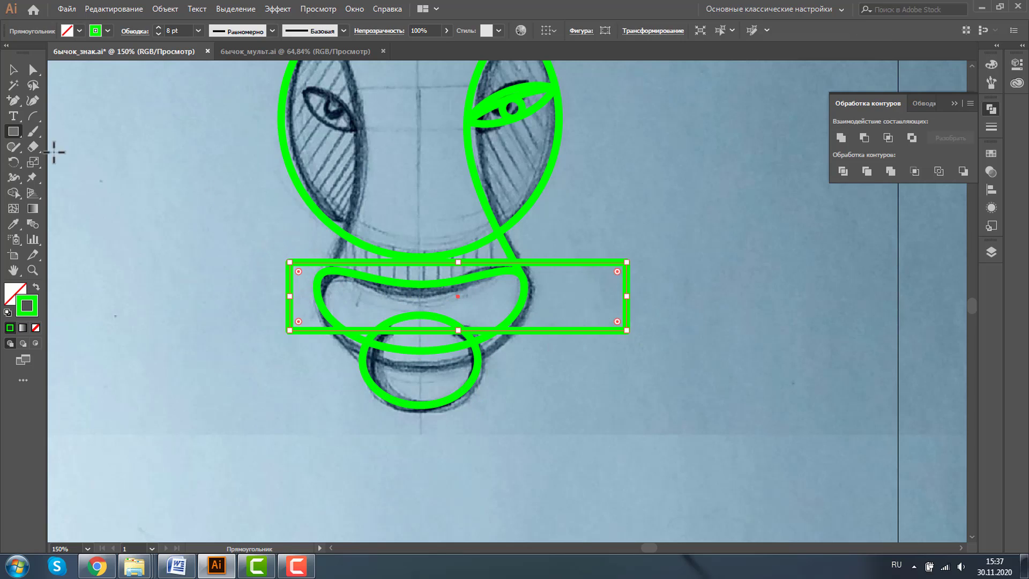
left_click(12, 67)
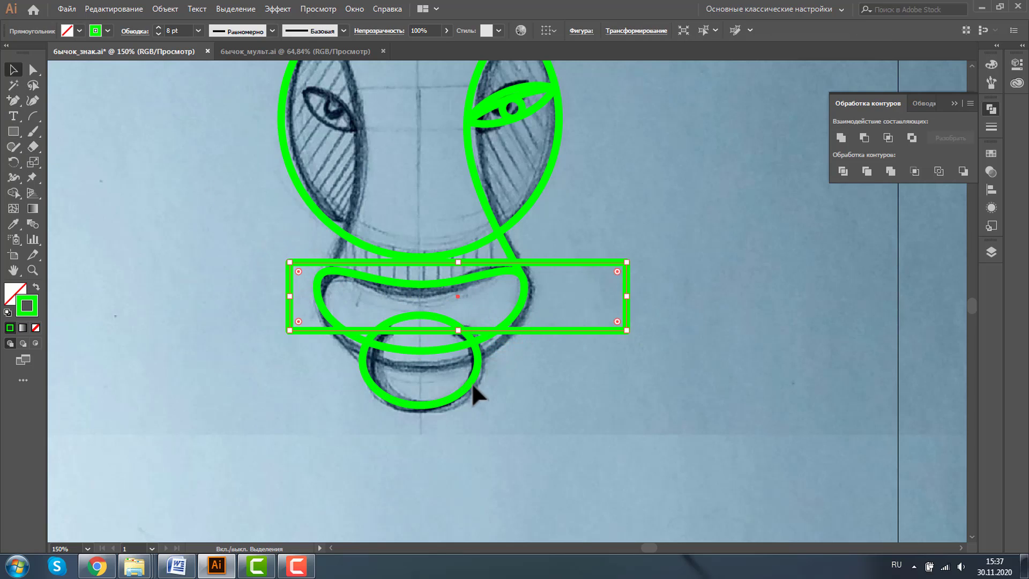
left_click(470, 380, "shift")
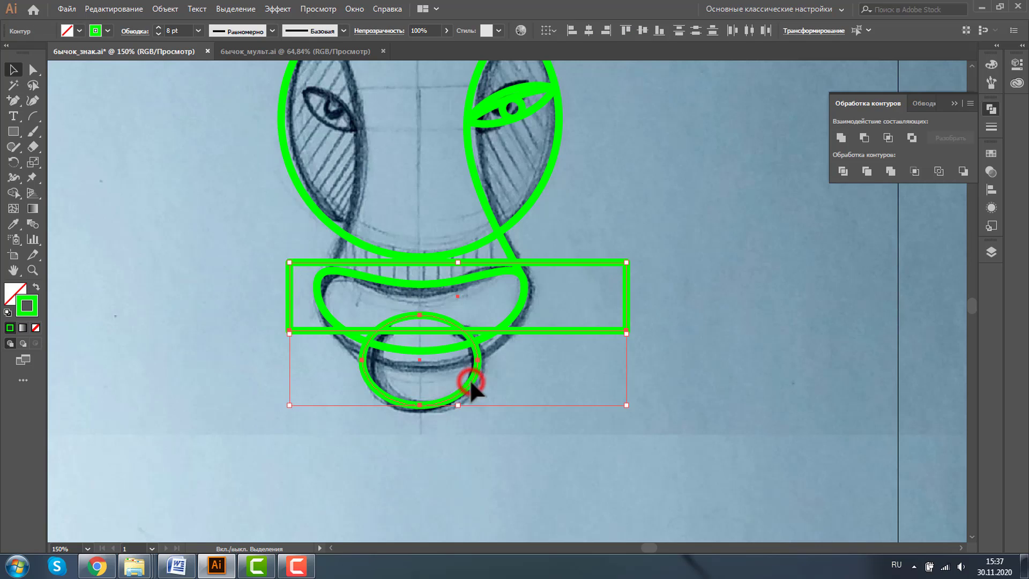
Step: Cut the rectangle's area out of the chin ellipse and add an anchor at the ring's top middle
left_click(864, 138)
left_click(598, 416)
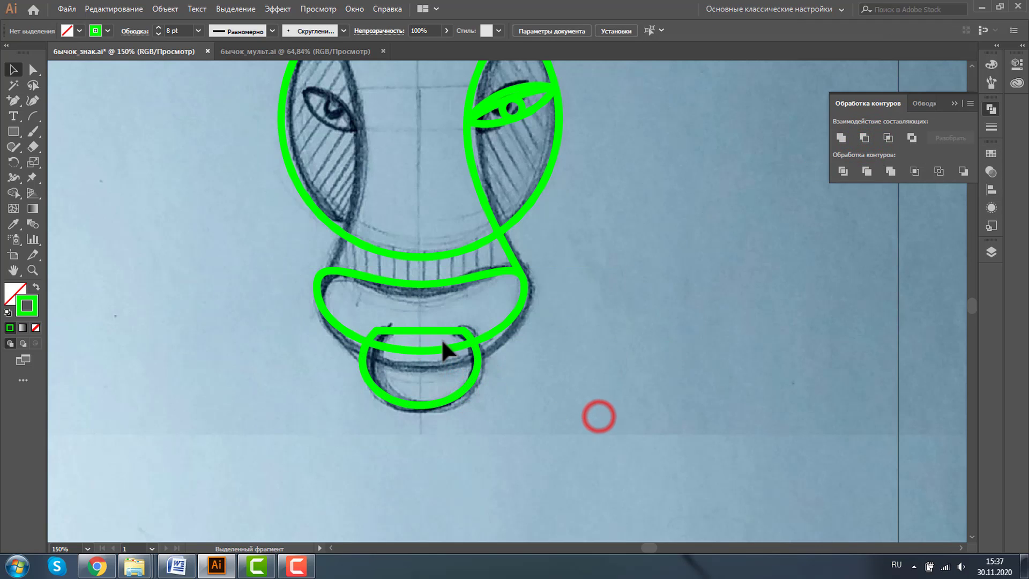
key("p")
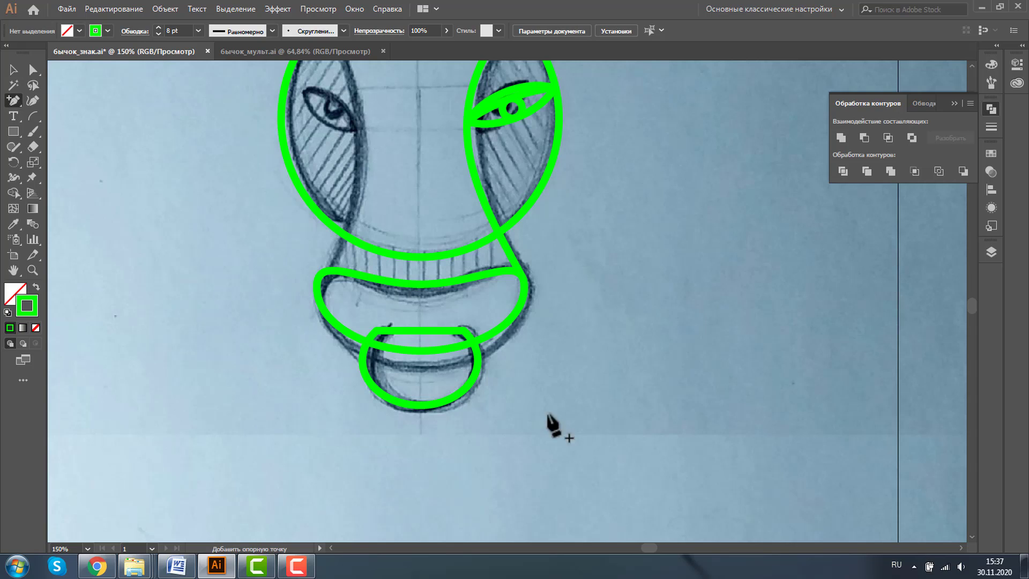
left_click(426, 330)
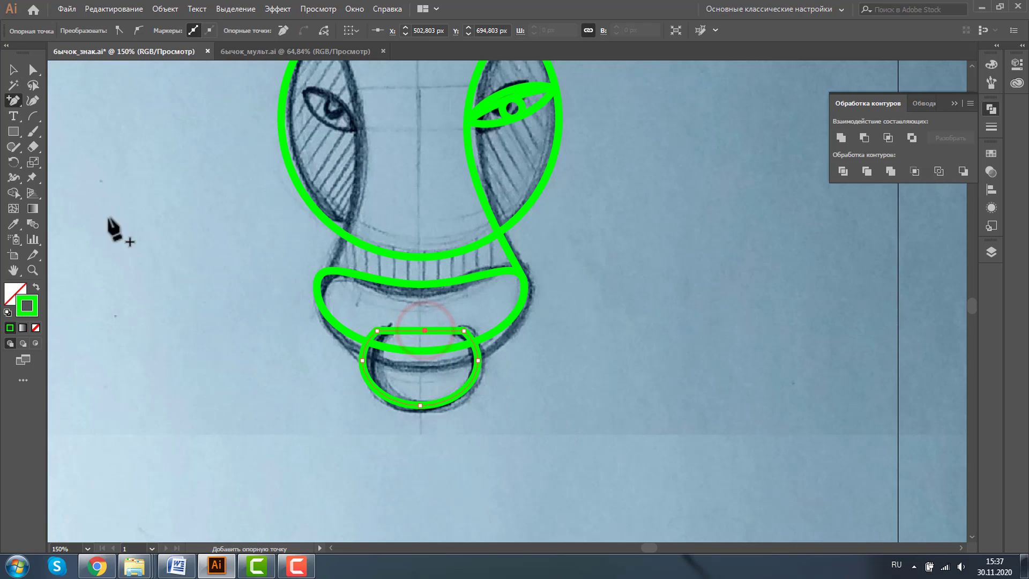
Step: Delete the ring's new top anchor so it becomes an open U-shaped path
left_click(32, 69)
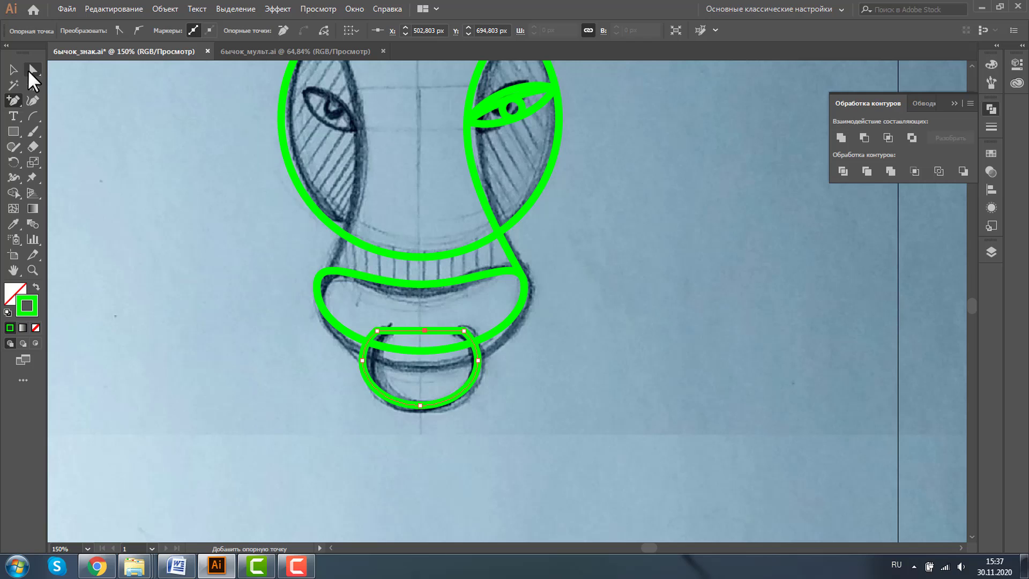
left_click(427, 331)
key("Delete")
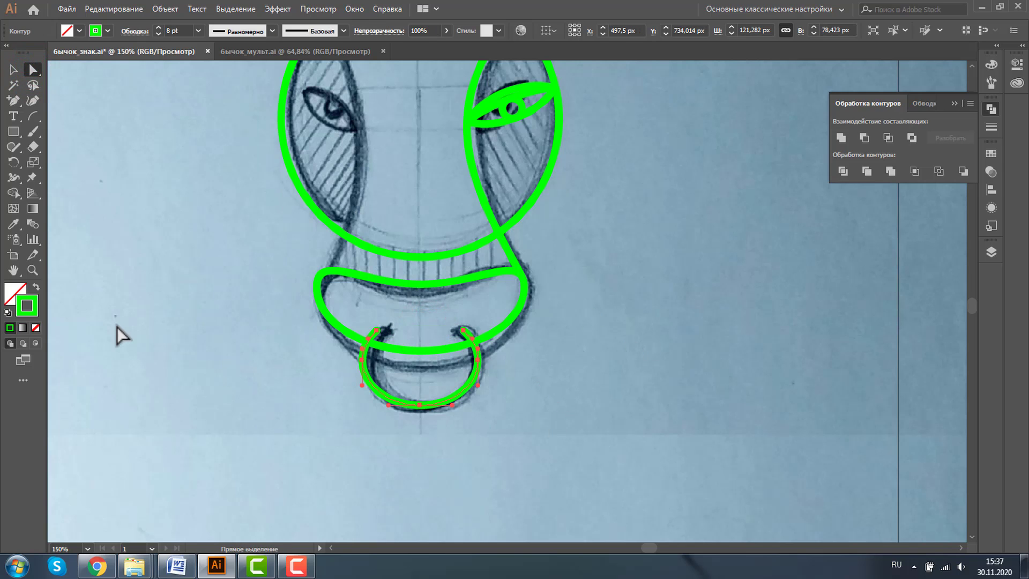
key("z")
left_click(592, 236, "alt")
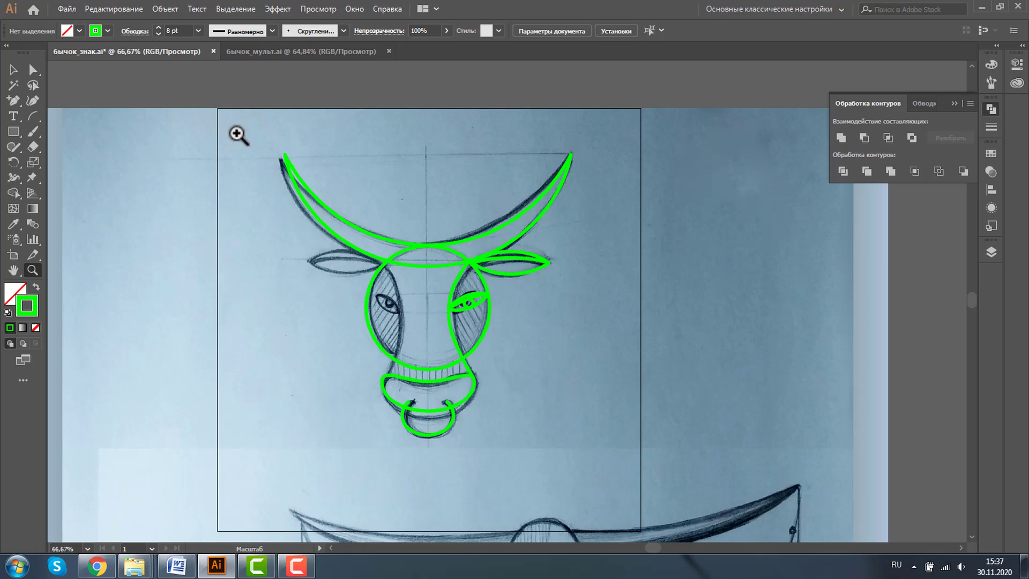
left_click_drag(234, 150, 258, 102)
Step: Make a vertically reflected copy of the right eye, ear and cheek line
left_click(15, 71)
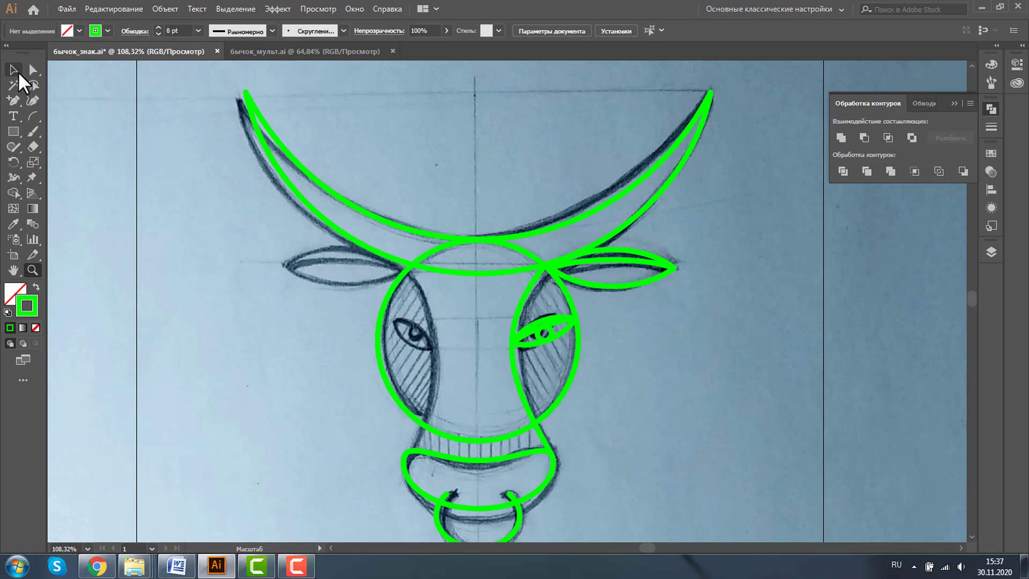
left_click(572, 321)
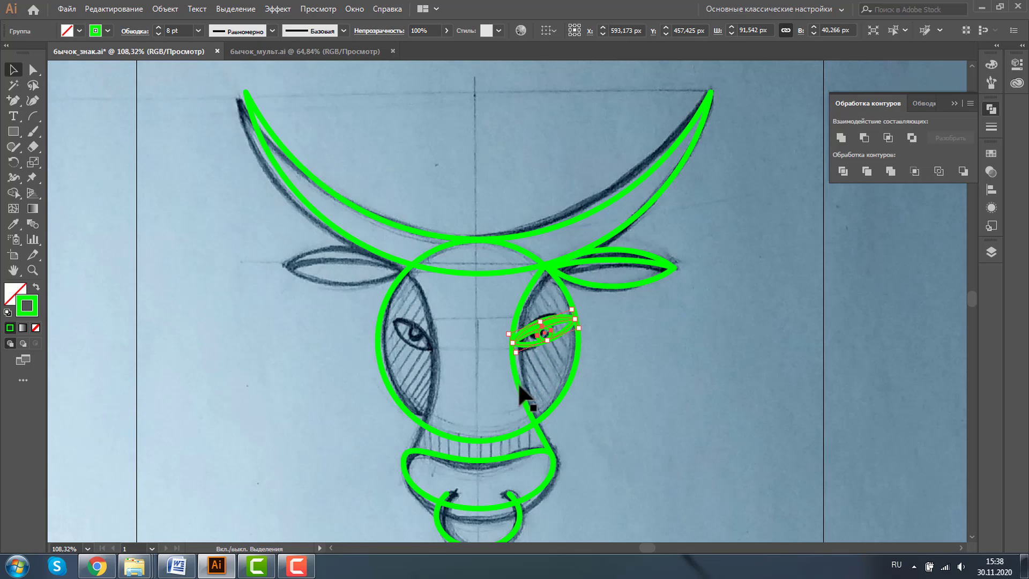
left_click(601, 282, "shift")
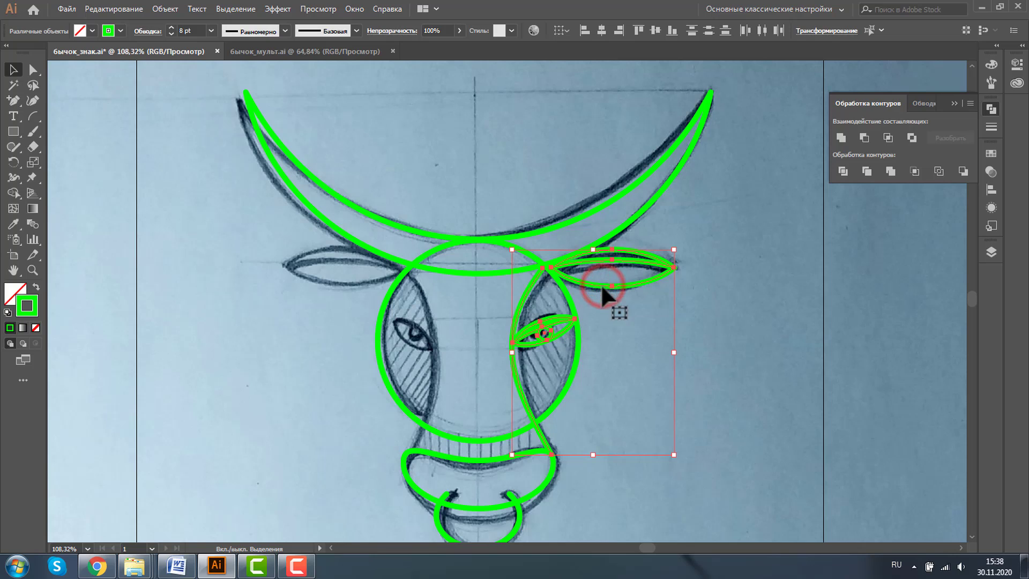
right_click(572, 305)
mouse_move(630, 417)
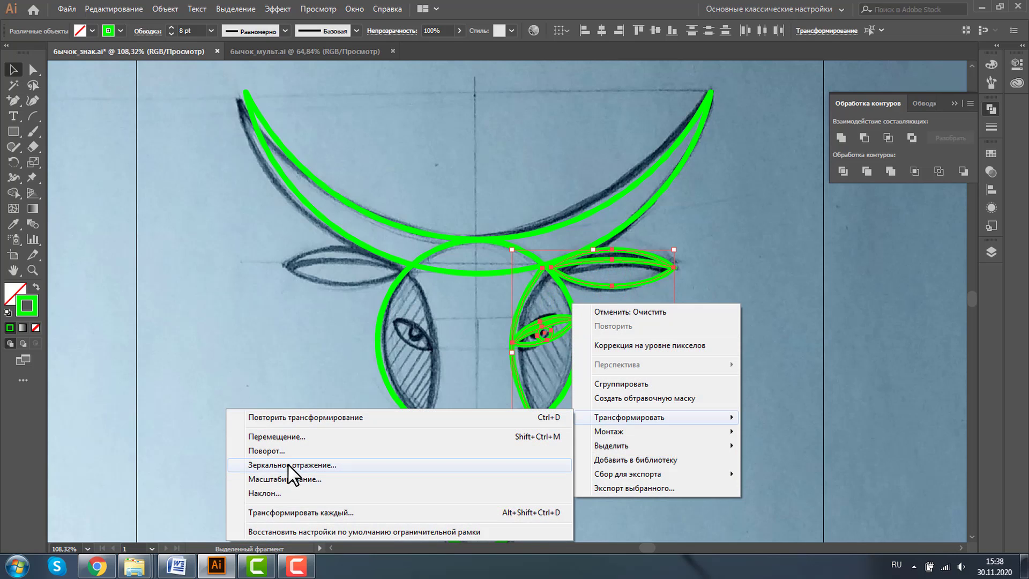
left_click(287, 465)
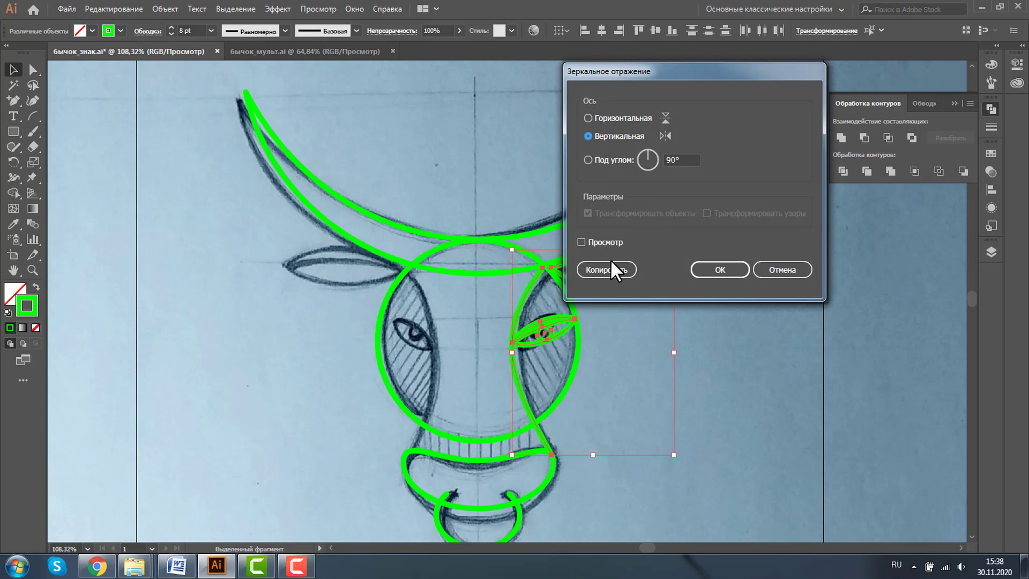
left_click(610, 263)
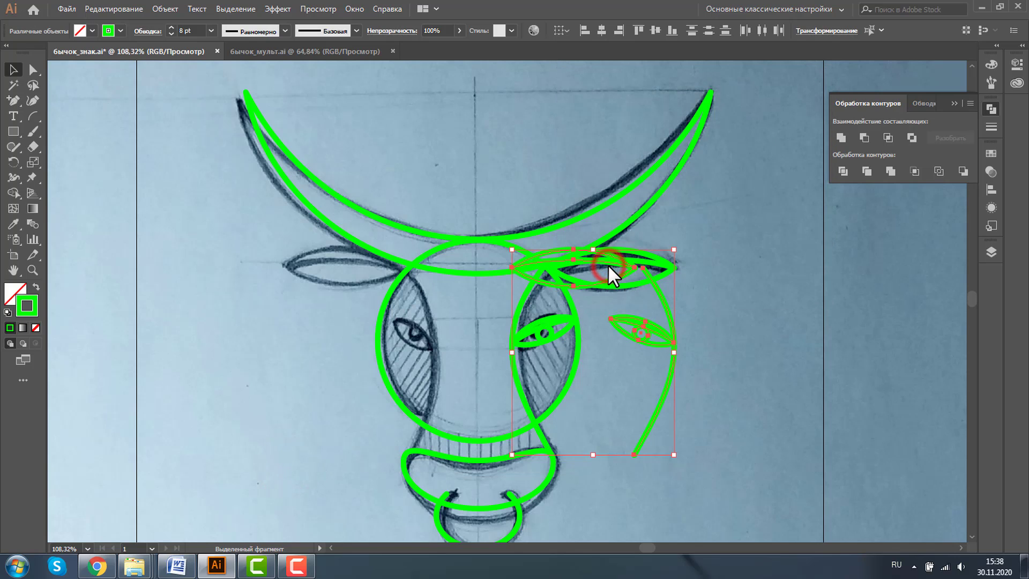
Step: Group the mirrored copy and place it over the sketch's left side
left_click(667, 314)
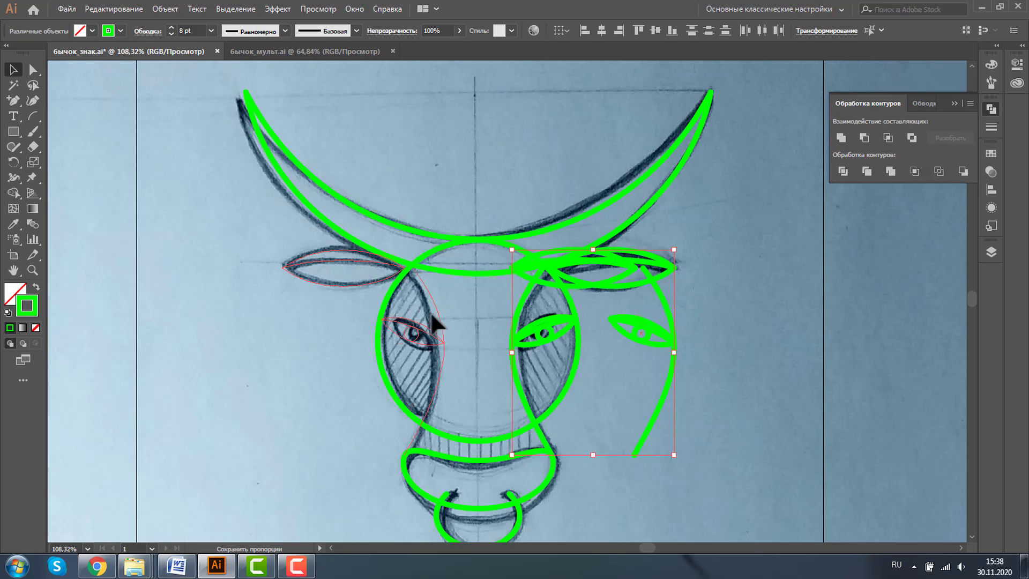
left_click_drag(432, 315, 275, 315)
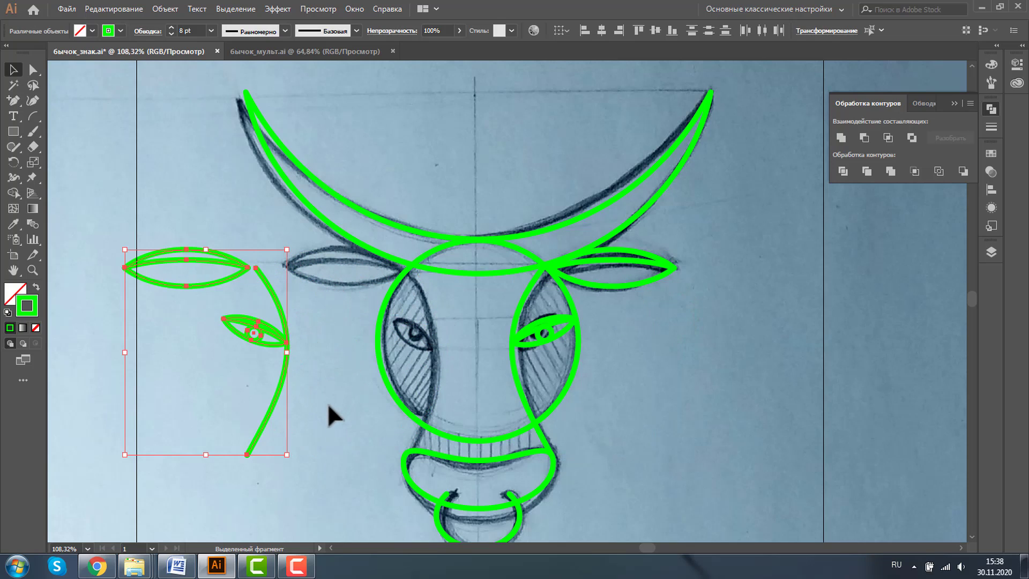
key("ctrl+g")
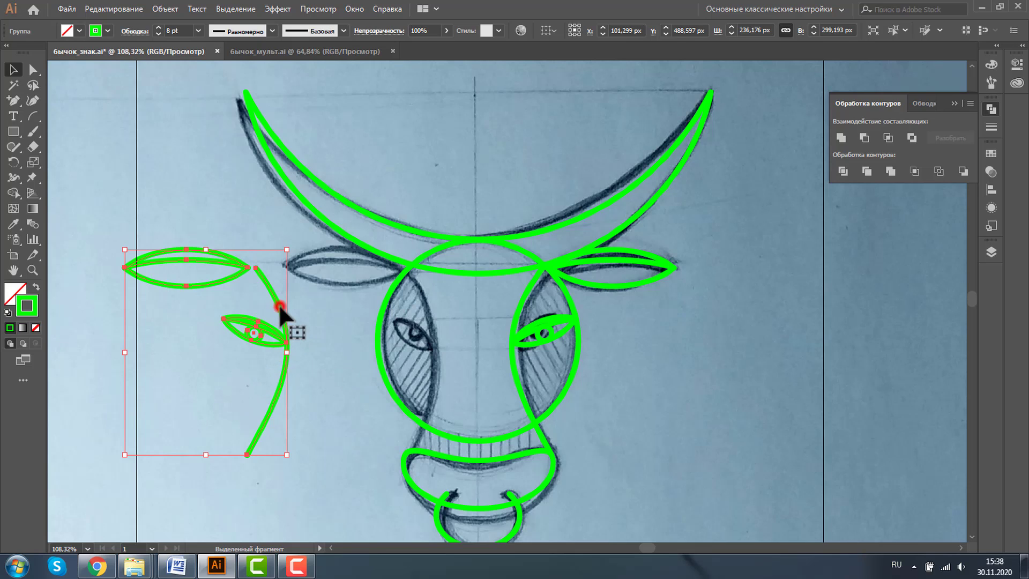
left_click_drag(280, 303, 434, 310)
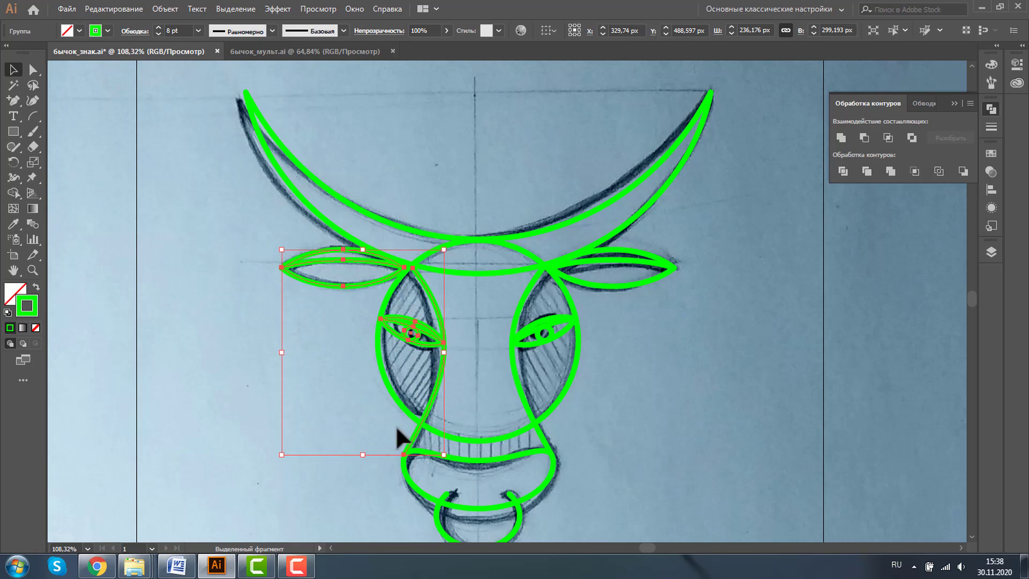
Step: In Outline view, nudge the mirrored group so its face curve meets the left ear's curve
left_click(32, 270)
left_click_drag(356, 446, 464, 485)
key("ctrl+y")
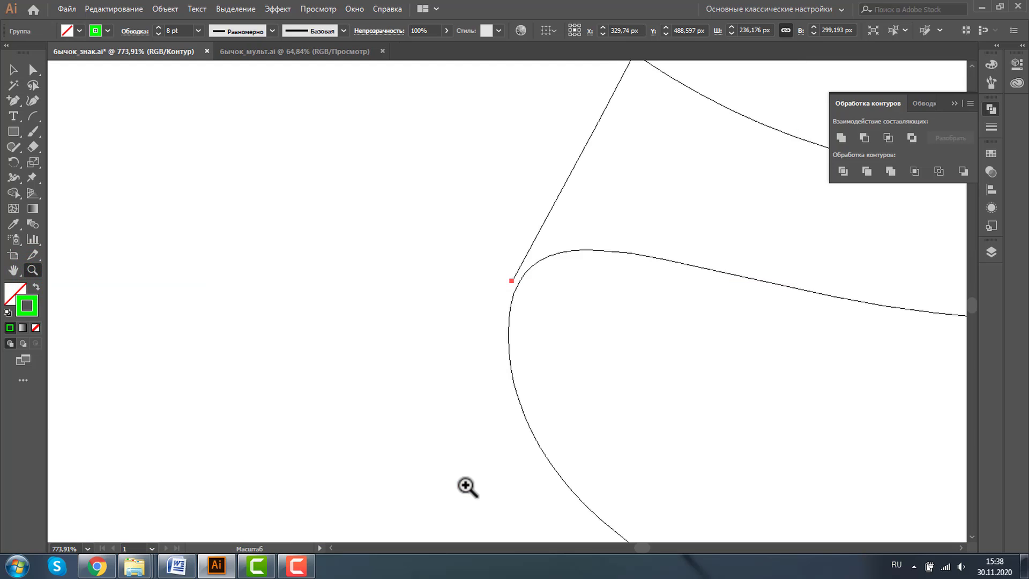
left_click(13, 69)
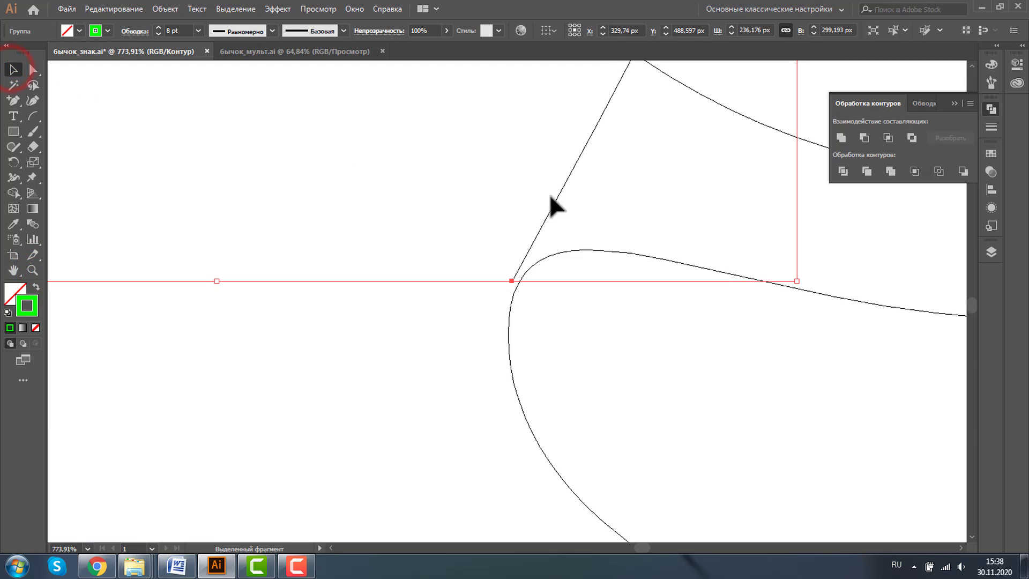
left_click_drag(558, 197, 565, 198)
left_click(356, 371)
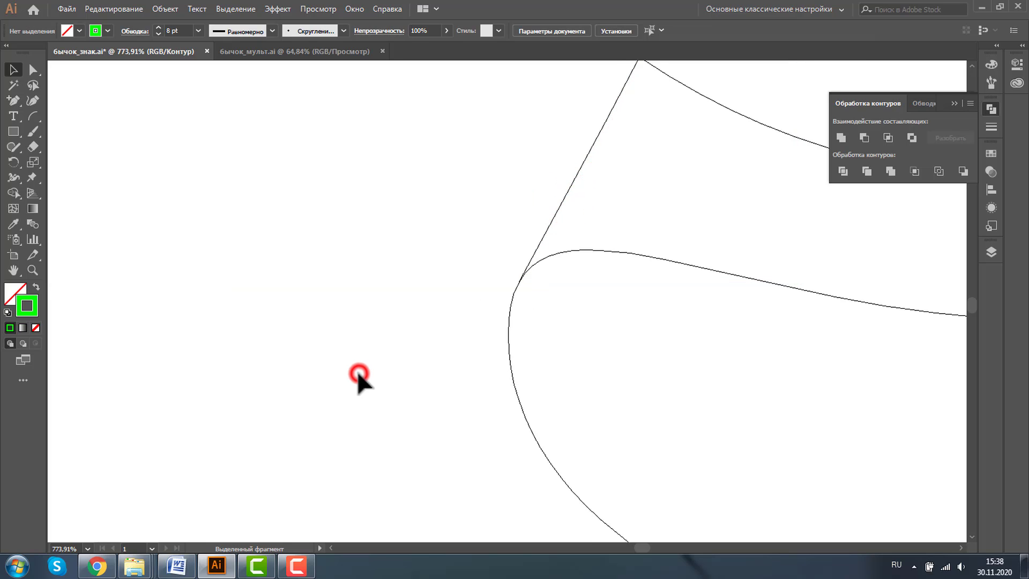
key("ctrl+y")
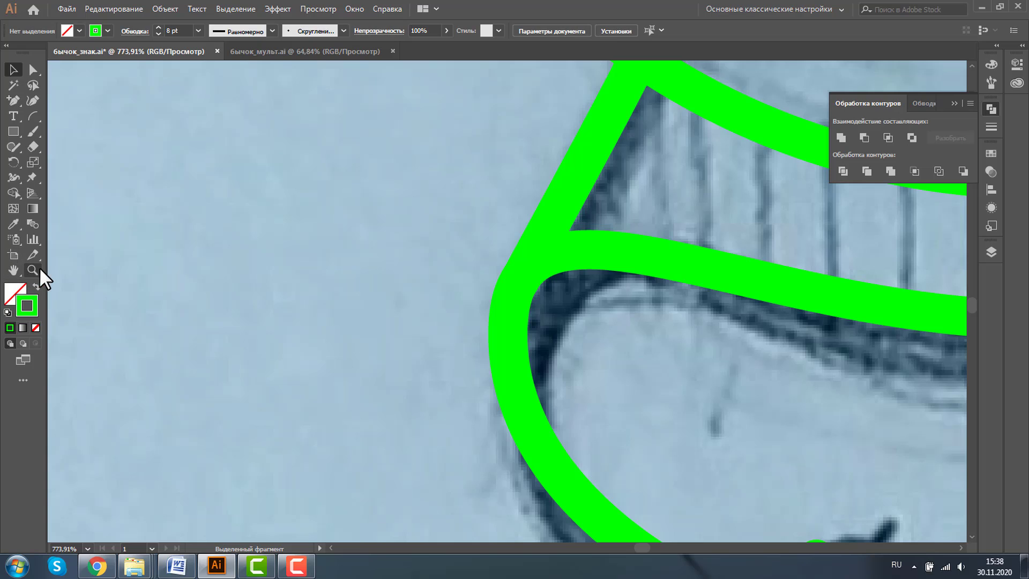
scroll(403, 276, "down", 5)
scroll(403, 276, "down", 3)
left_click(11, 71)
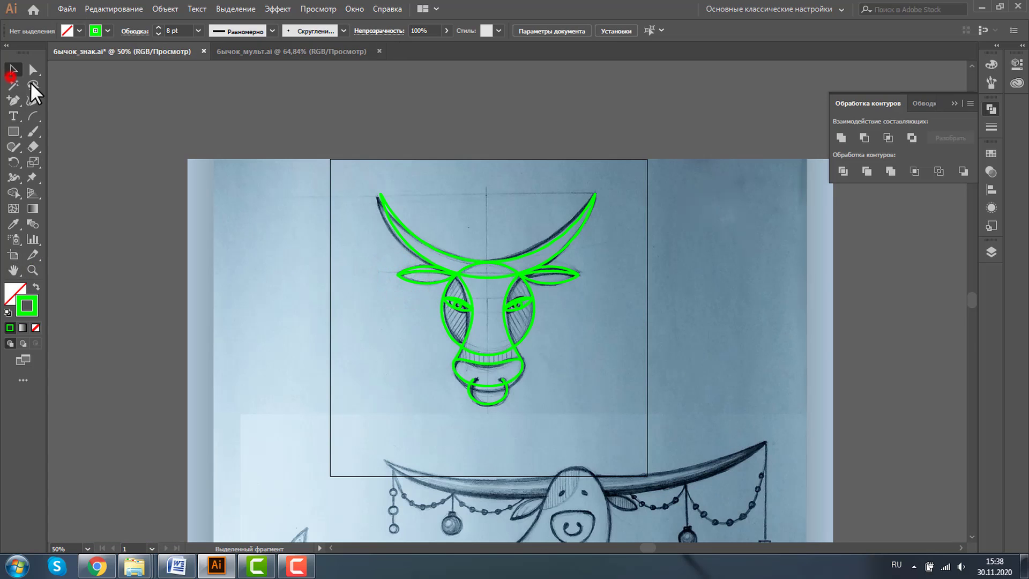
Step: Unlock layer Слой 1 and move the sketch image off the artboard to the right
left_click(989, 251)
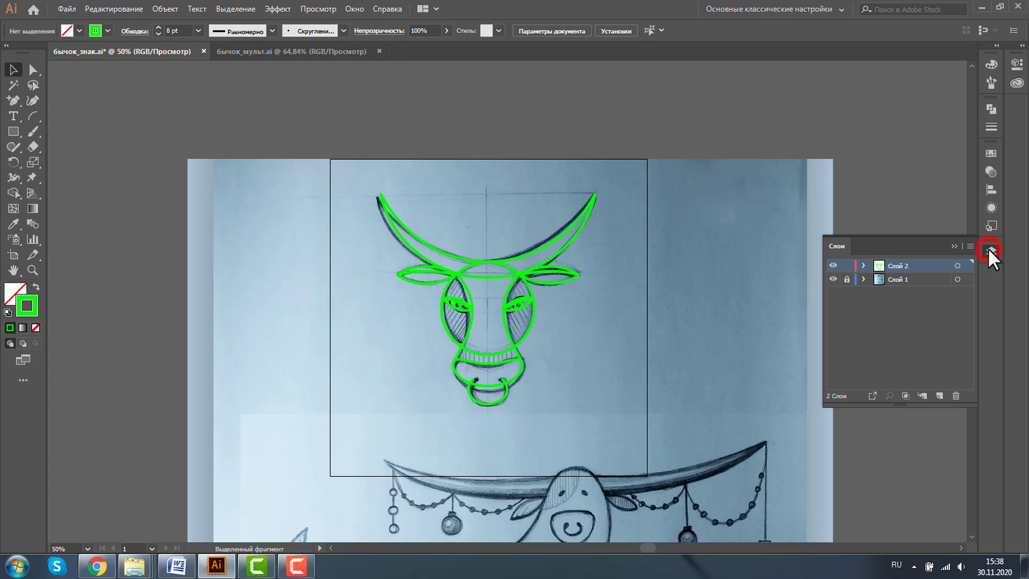
left_click(847, 279)
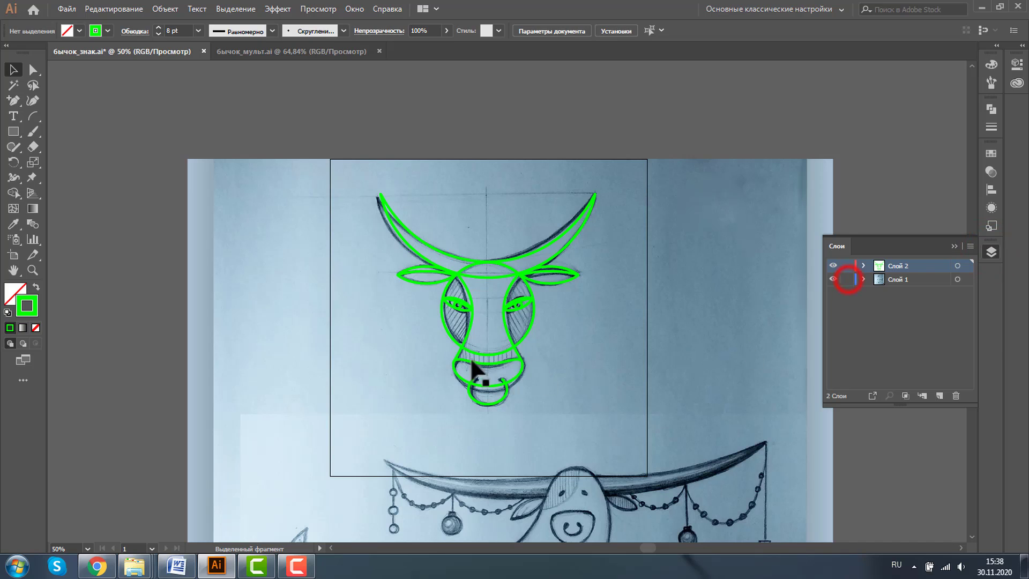
left_click(231, 336)
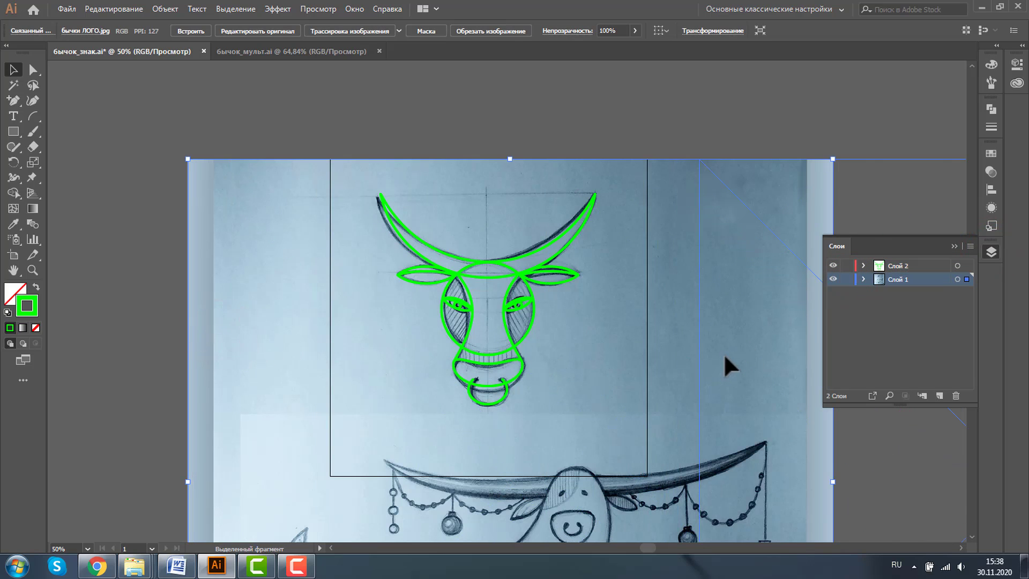
left_click_drag(725, 356, 770, 298)
left_click(679, 333)
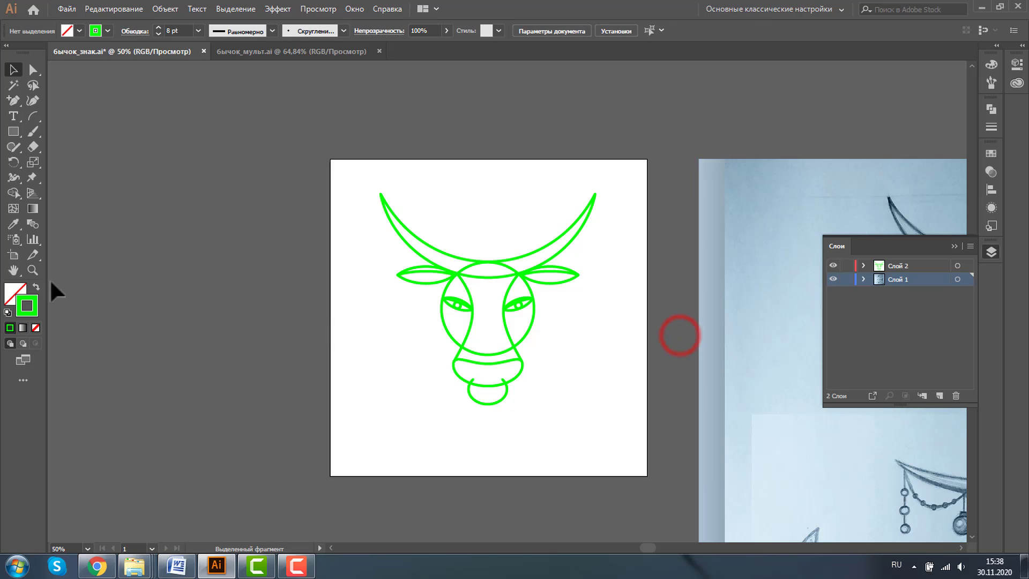
Step: Zoom in on the line-art bull and select the nose ring path
left_click(32, 270)
mouse_move(356, 162)
left_mouse_down()
mouse_move(496, 330)
mouse_move(673, 448)
left_mouse_up()
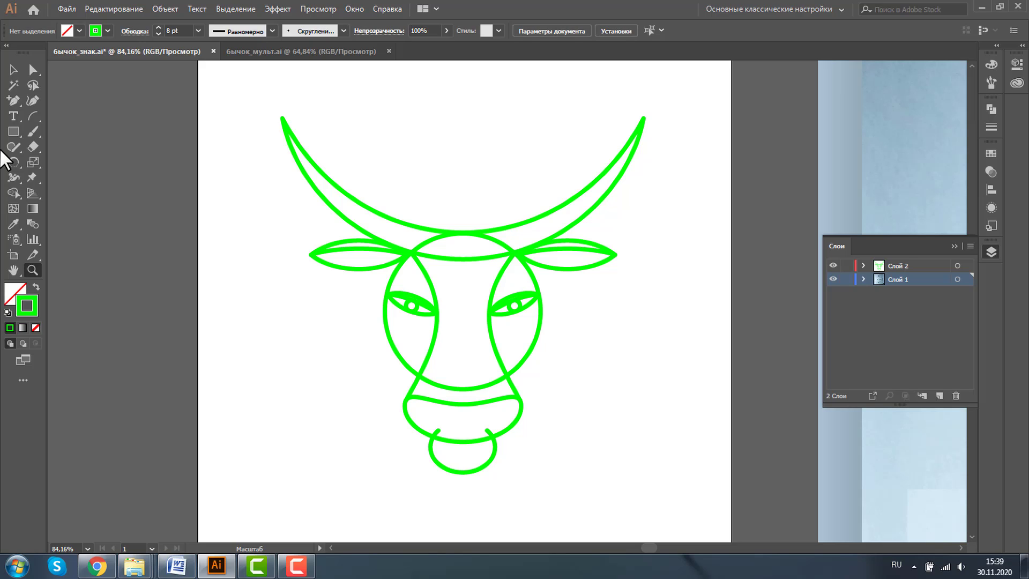
left_click(14, 69)
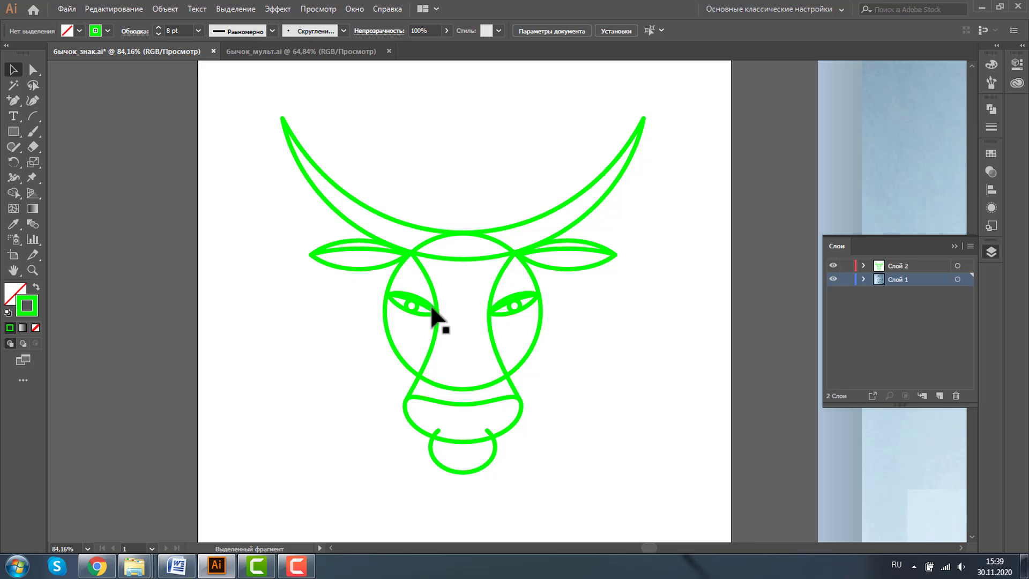
left_click(454, 471)
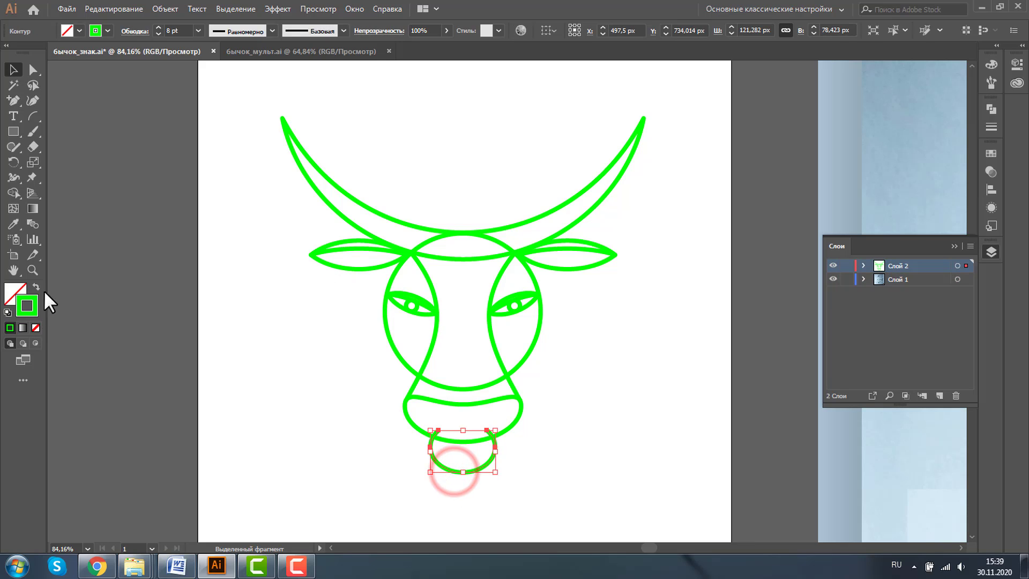
Step: Raise the nose ring about 14 px to Y 720.23 px, hooking into the muzzle
left_click(31, 270)
left_click_drag(384, 371, 588, 495)
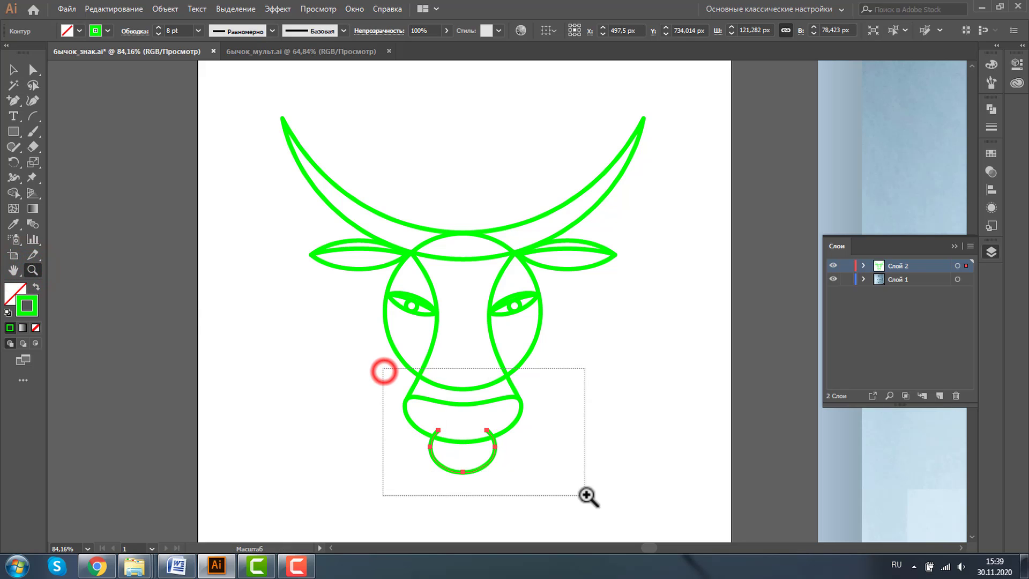
left_click(13, 70)
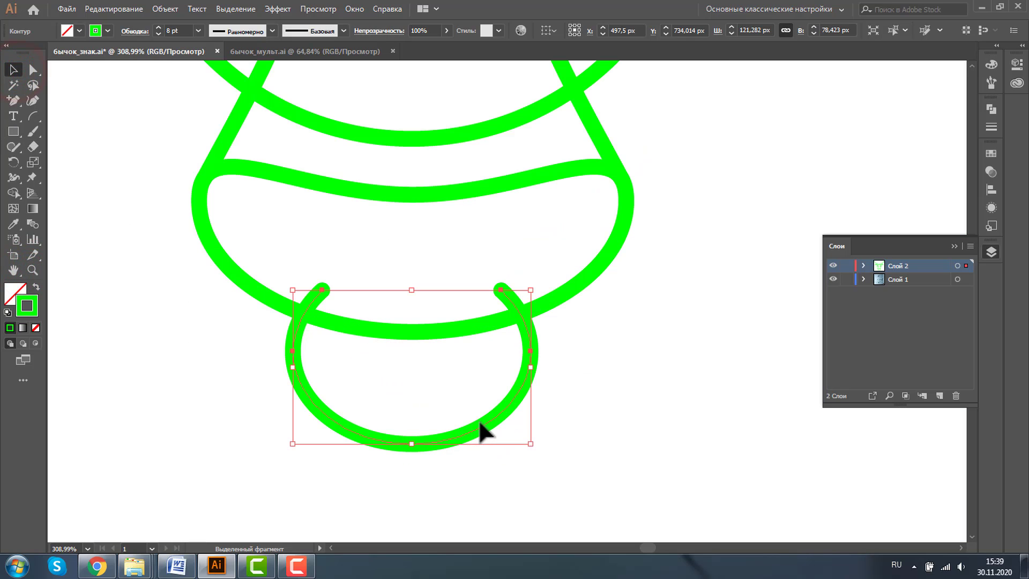
left_click_drag(485, 429, 485, 399)
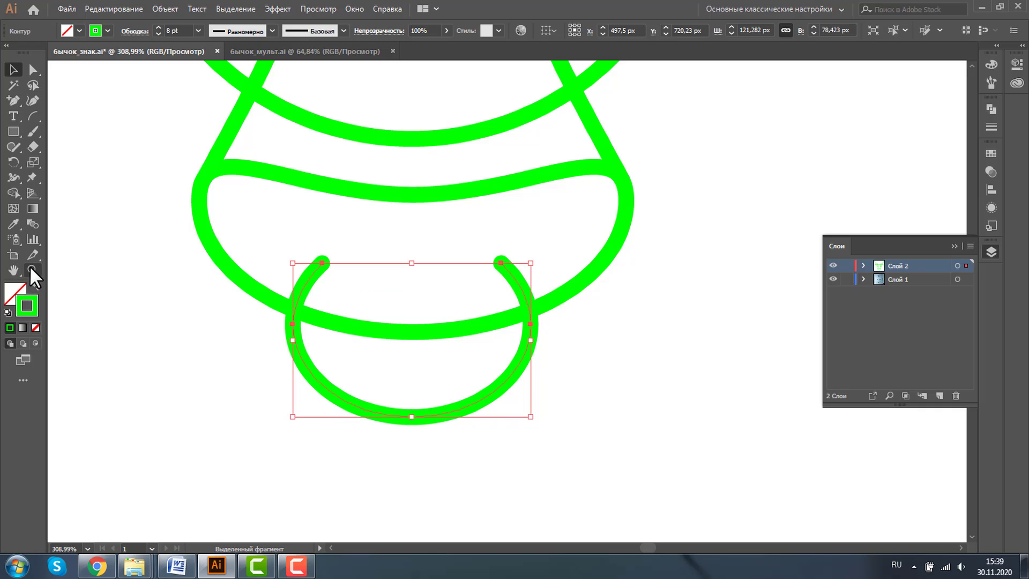
Step: Zoom out and marquee-select every path of the bull
left_click(31, 265)
left_click(436, 237, "alt")
left_click(13, 70)
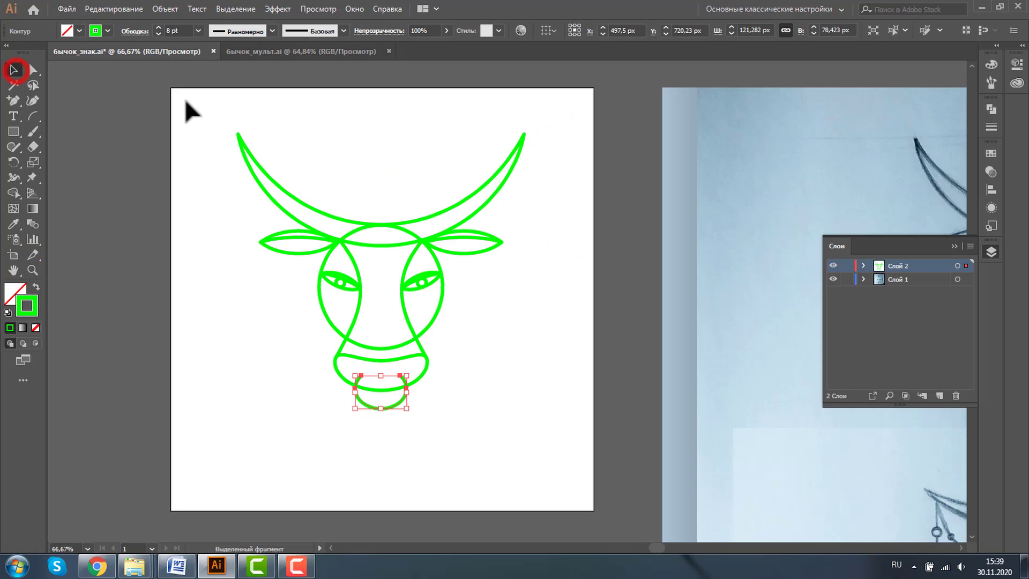
left_click_drag(186, 102, 624, 435)
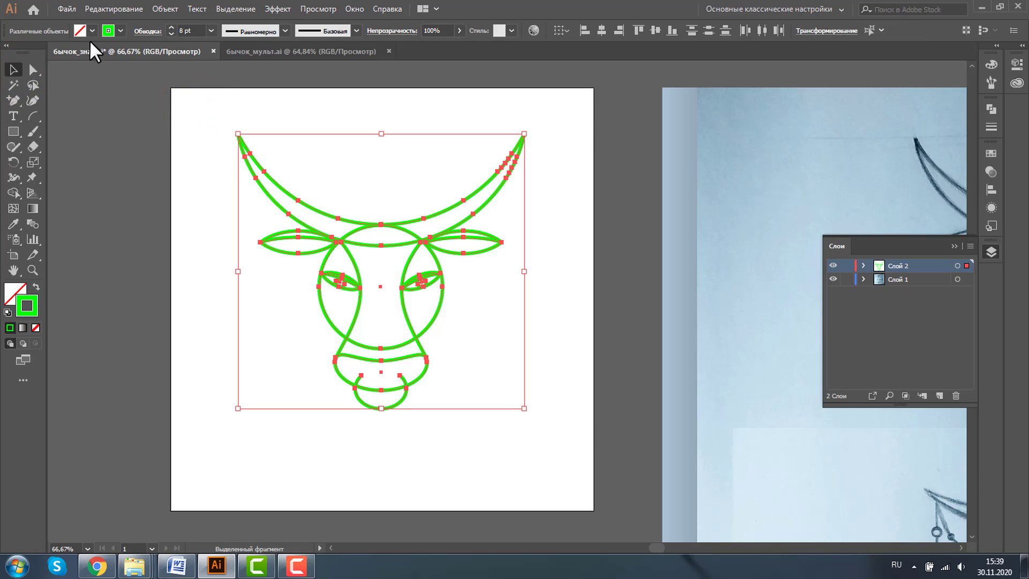
Step: Give the bull outline a dark brown stroke at 12 pt weight, then deselect
left_click(119, 31)
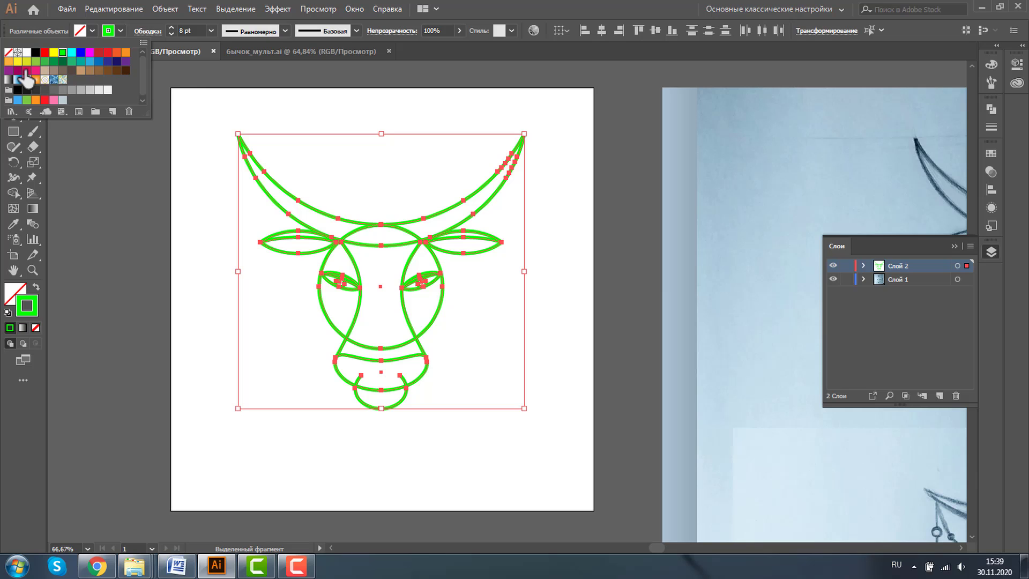
left_click(108, 52)
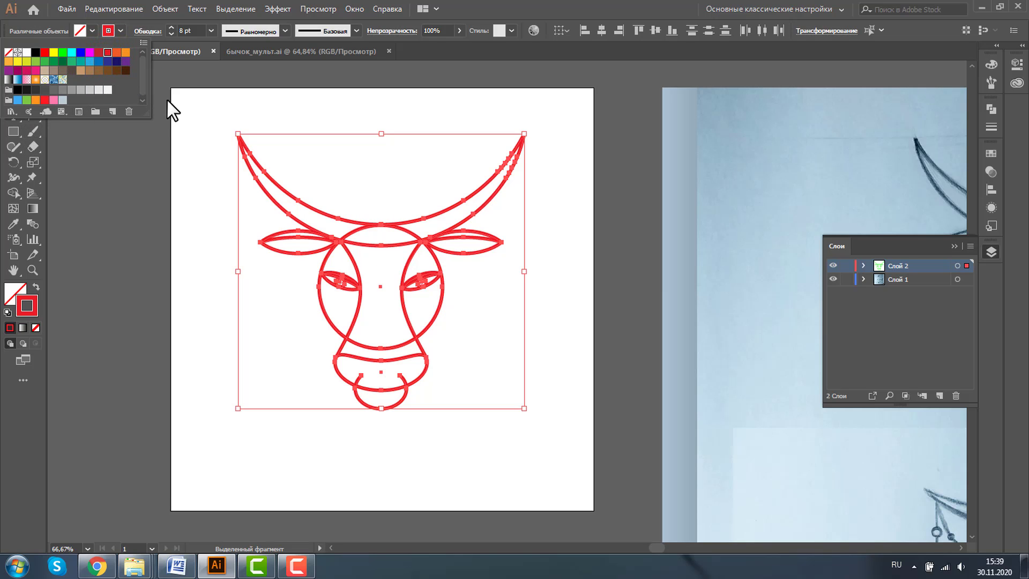
left_click(116, 70)
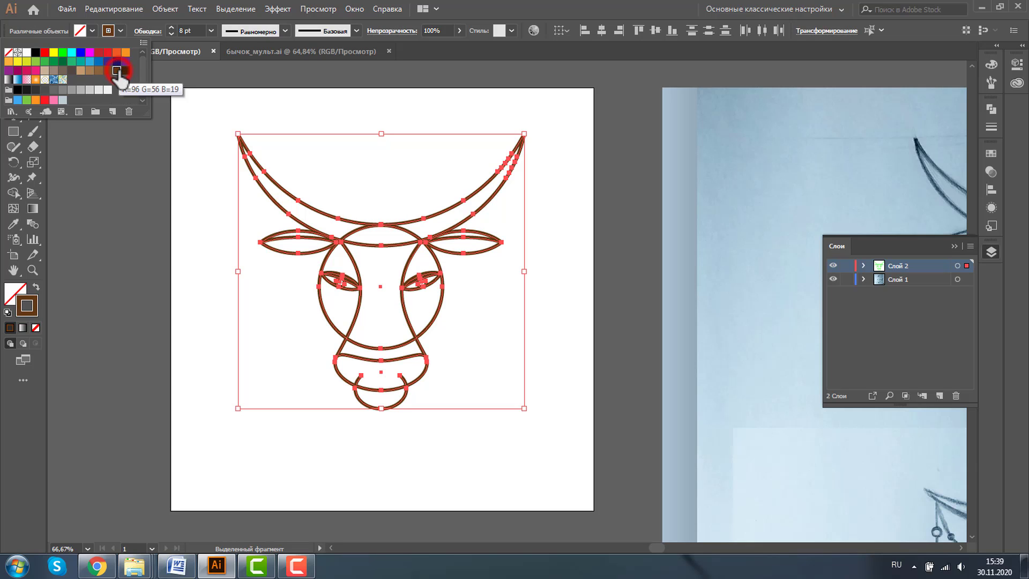
left_click(172, 26)
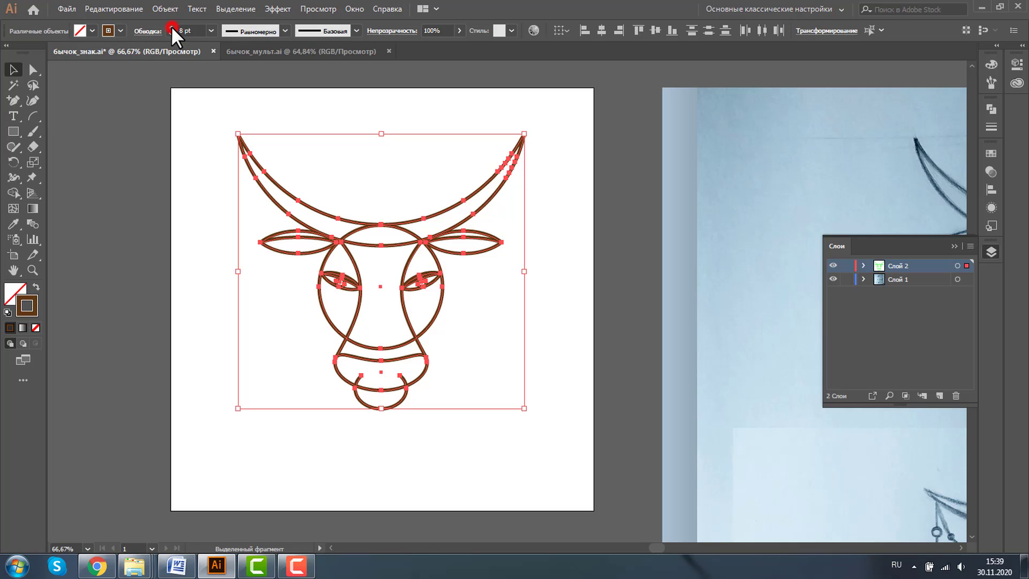
left_click(171, 27)
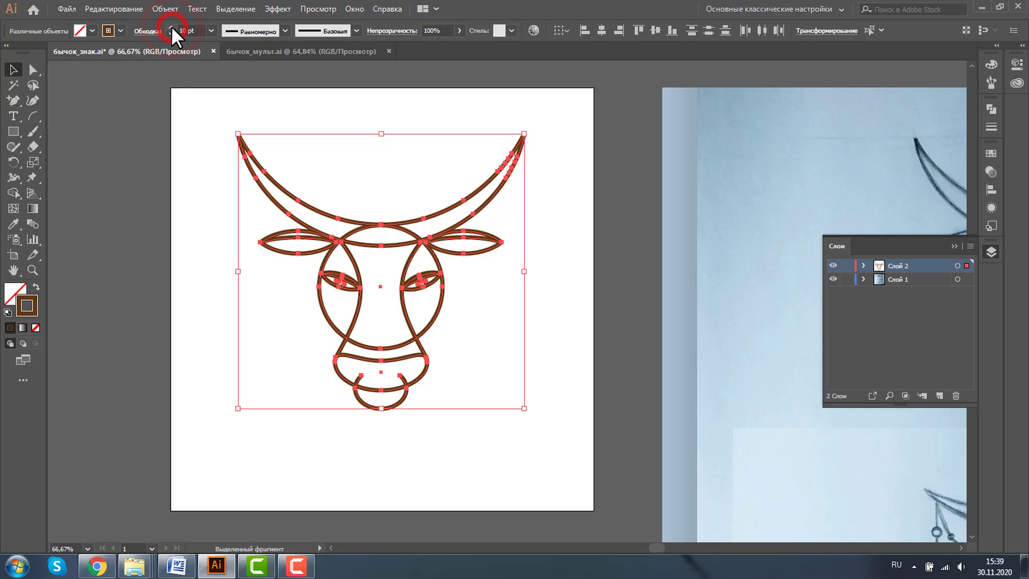
left_click(171, 27)
left_click(211, 320)
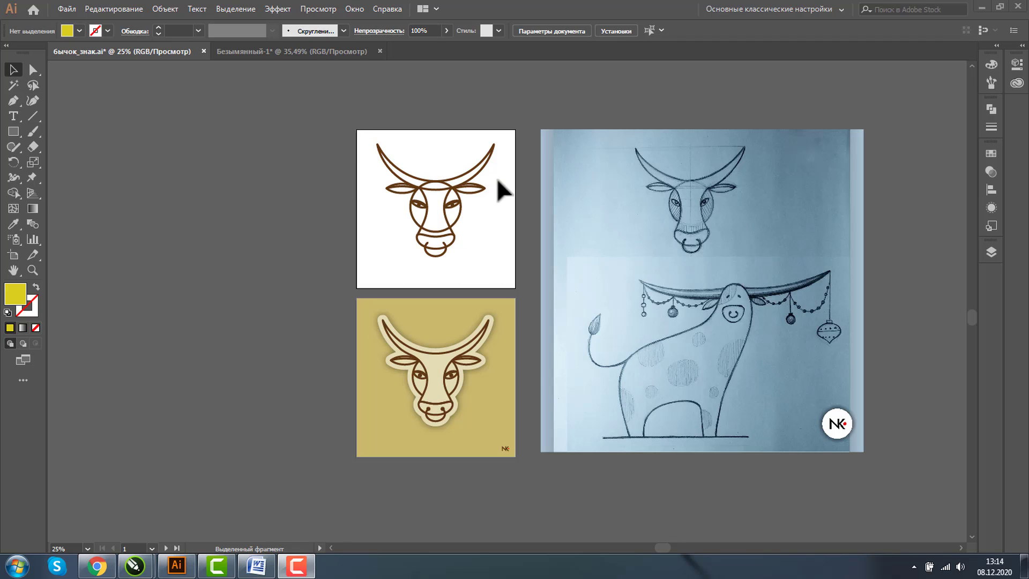
Step: Alt-drag the first artboard left to create a third artboard holding a copy of the bull
left_click(14, 256)
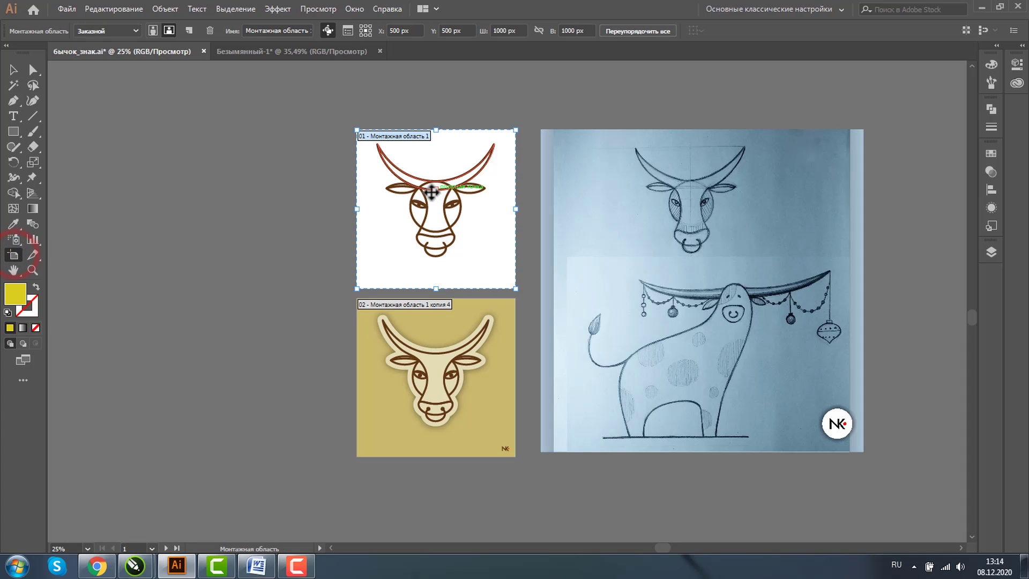
left_click_drag(432, 192, 261, 205)
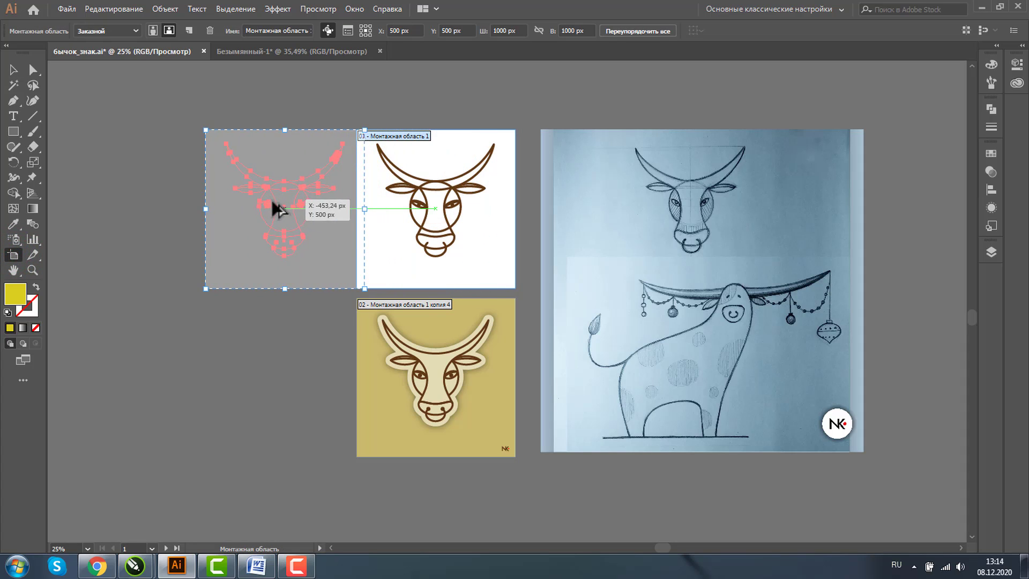
left_click_drag(259, 205, 262, 204)
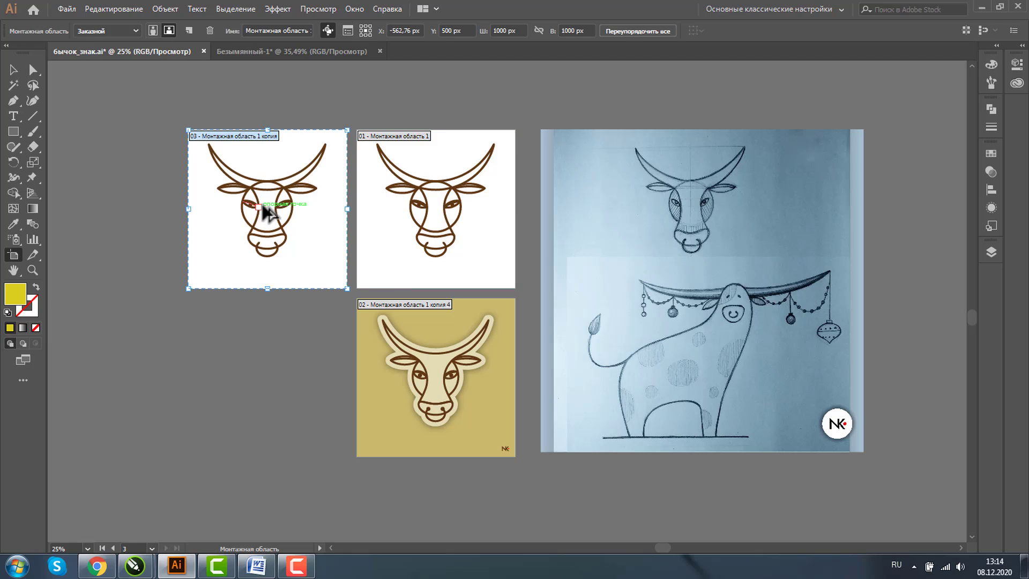
left_click(34, 271)
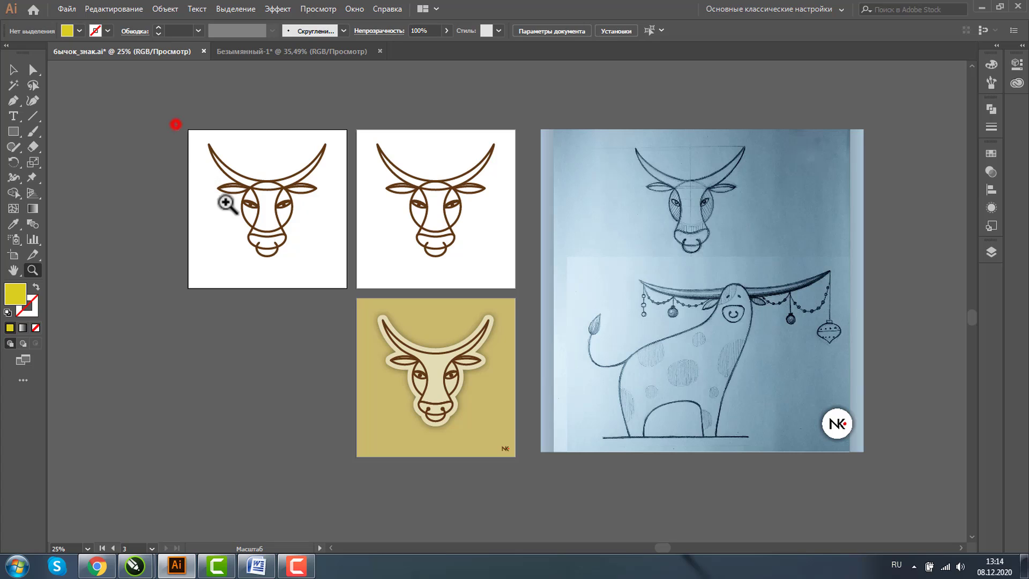
left_click_drag(176, 125, 356, 279)
left_click(10, 69)
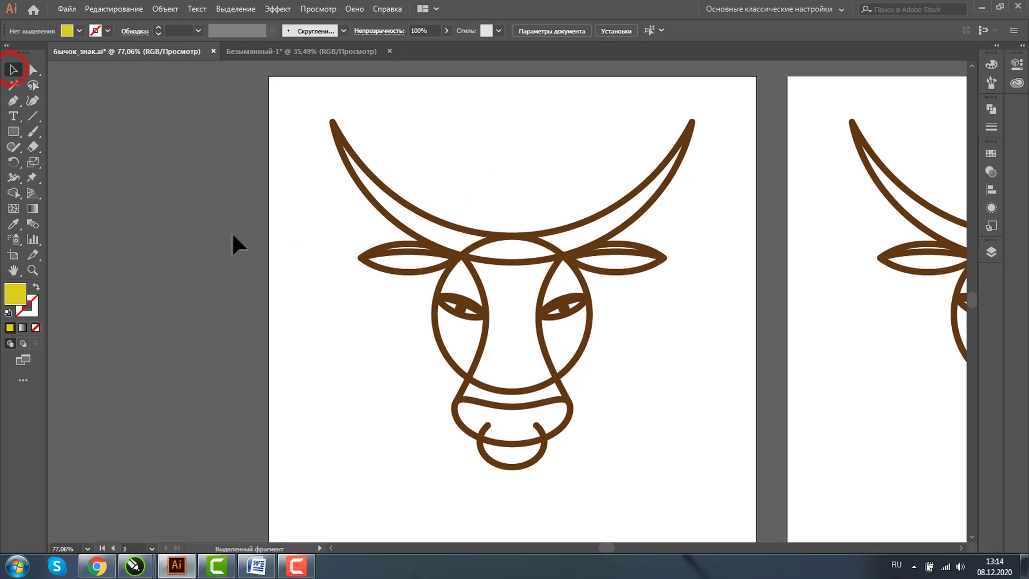
Step: In Outline view, magnify the horn–ear crossing and check the keyboard increment in Preferences
key("ctrl+y")
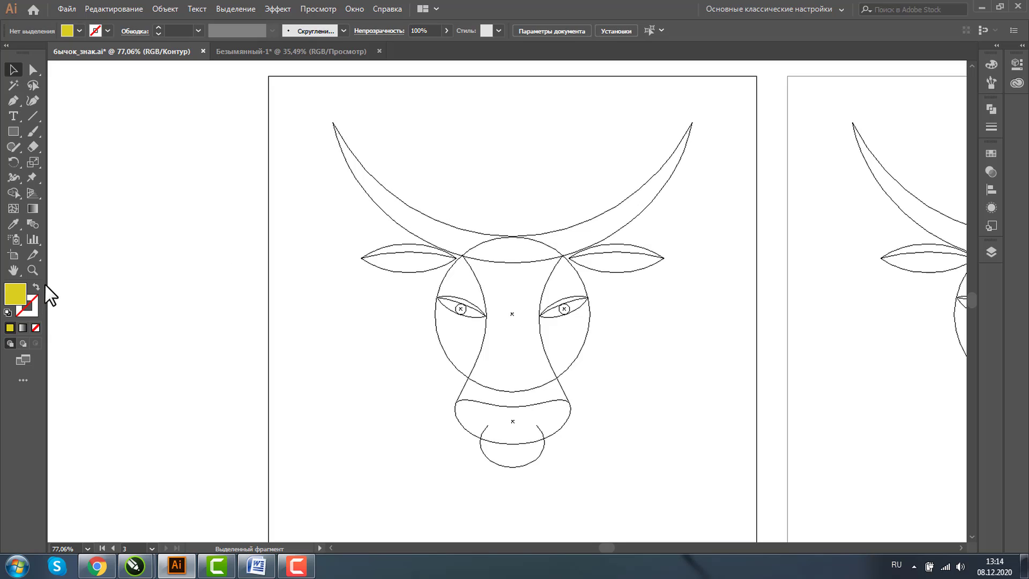
left_click(33, 266)
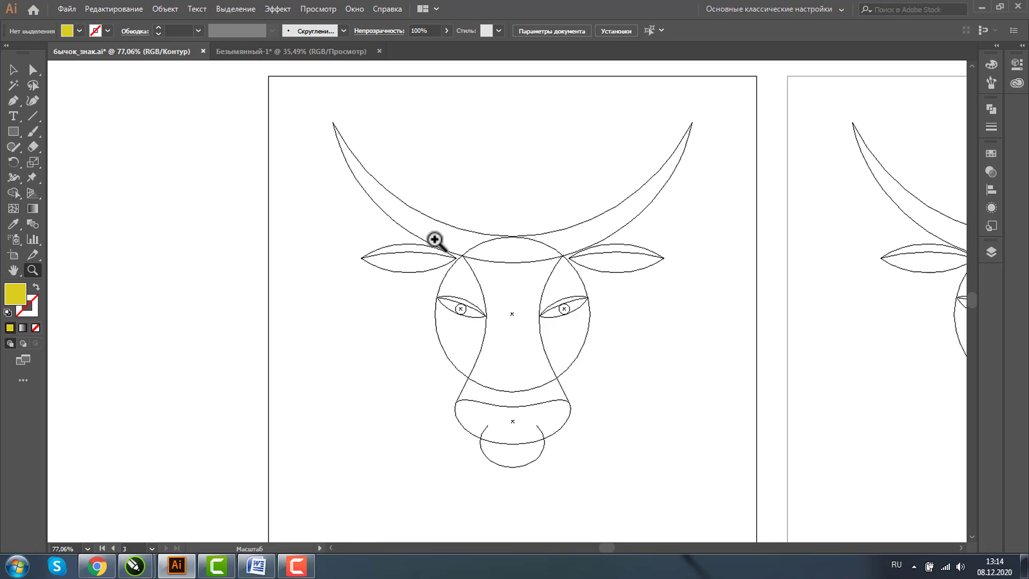
left_click_drag(434, 237, 489, 271)
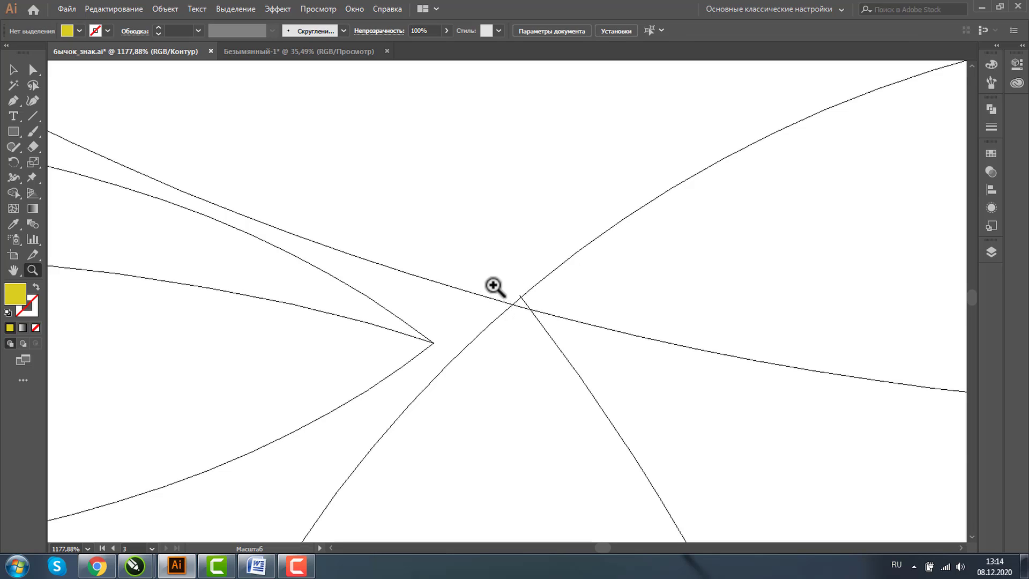
left_click_drag(488, 281, 579, 328)
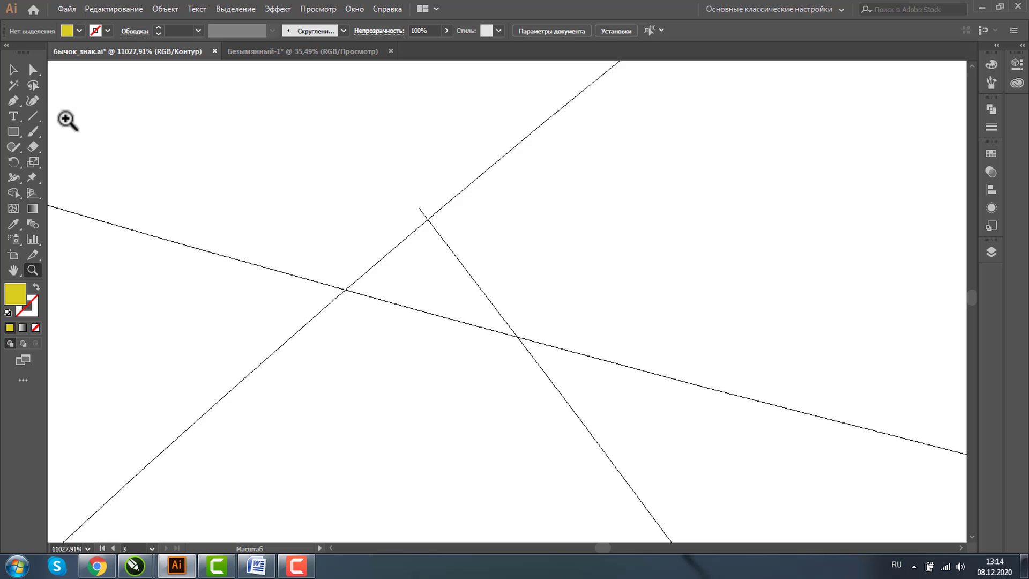
left_click(32, 69)
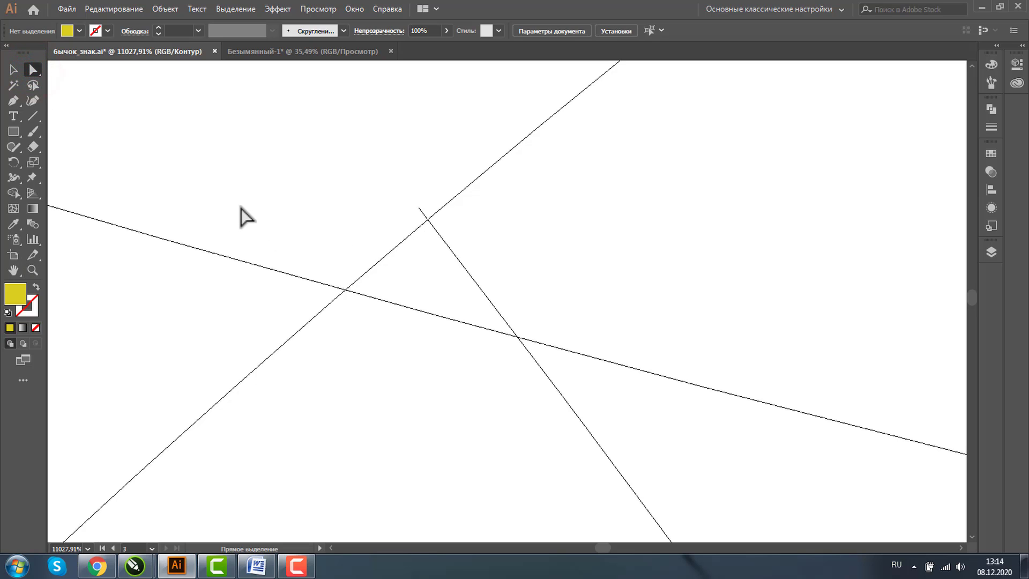
key("ctrl+k")
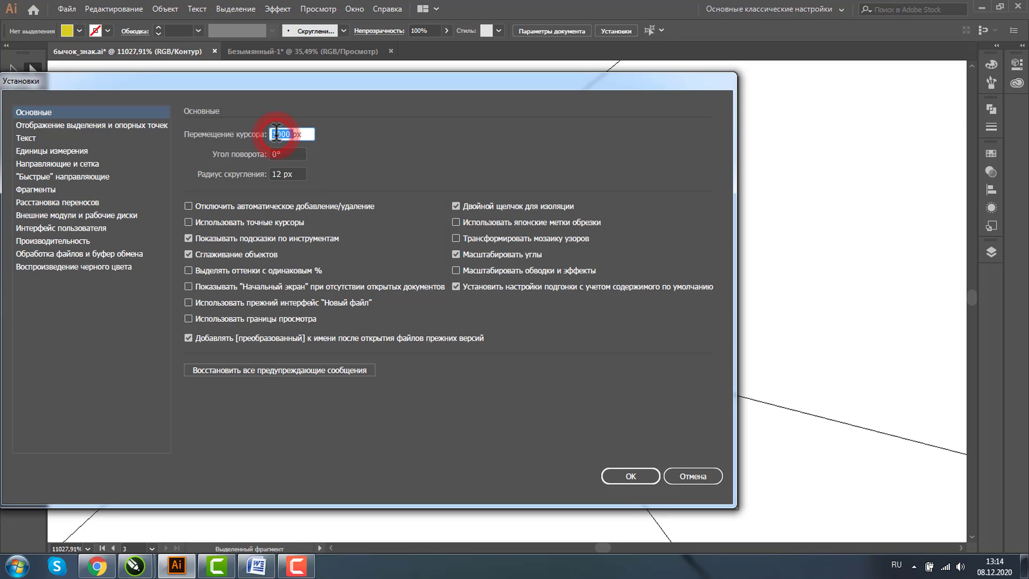
key("Return")
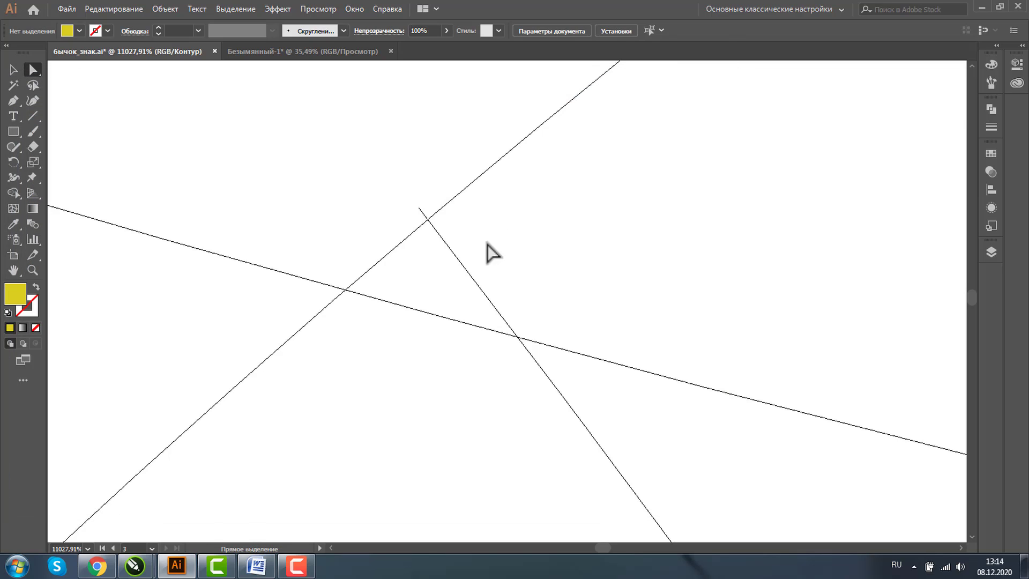
Step: Move the right face curve's top anchor onto the horn–ear crossing at X 605.233, Y 365.781 px
left_click(449, 248)
left_click(419, 209)
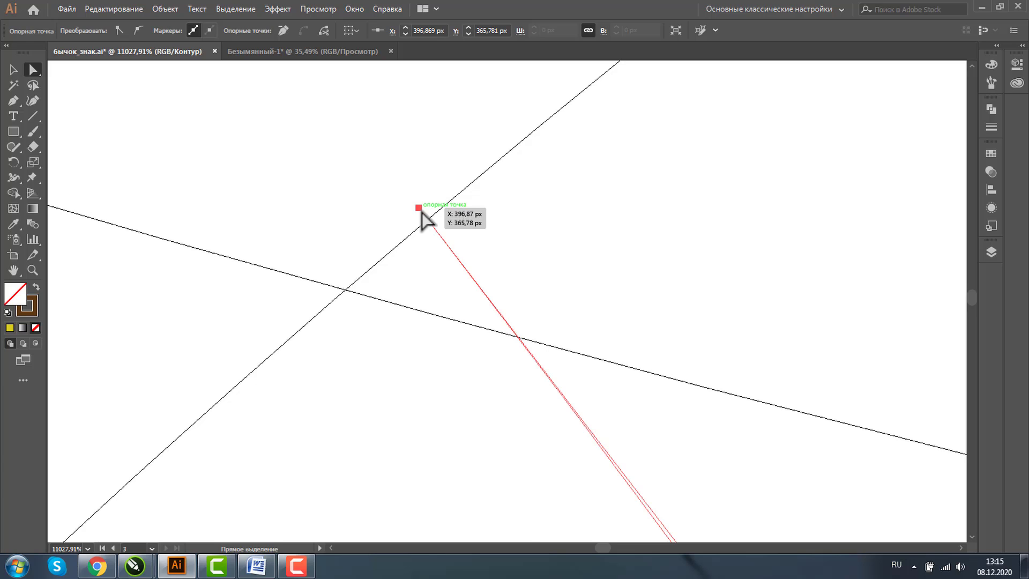
key("Left")
key("Left")
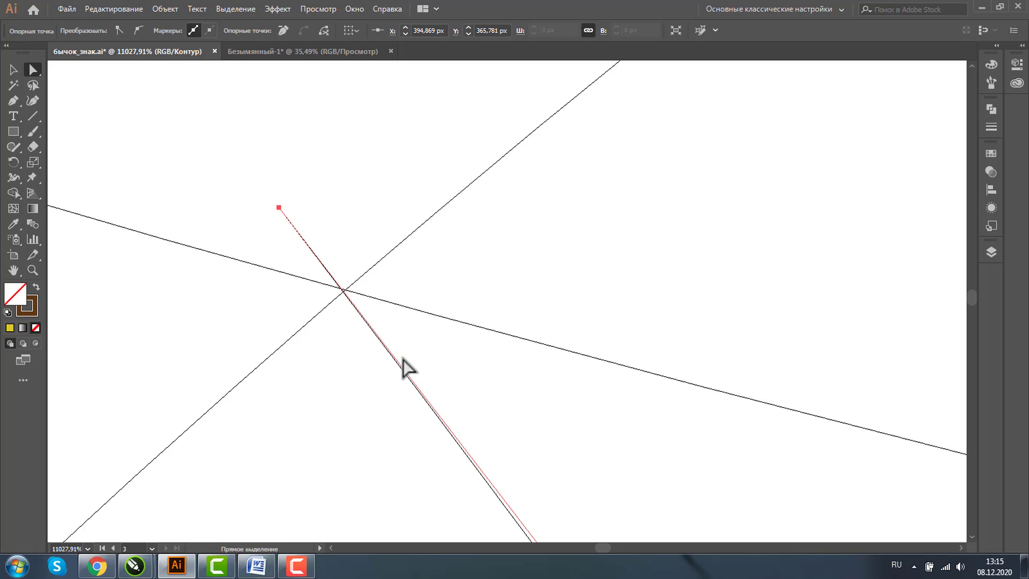
left_click(39, 270)
left_click(601, 289, "alt")
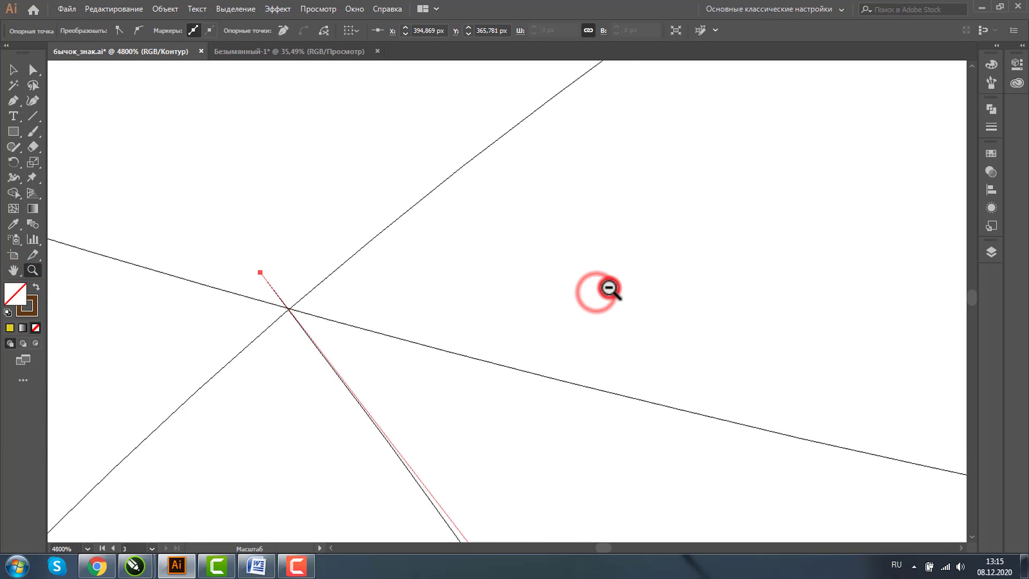
left_click(609, 288, "alt")
left_click(705, 321, "alt")
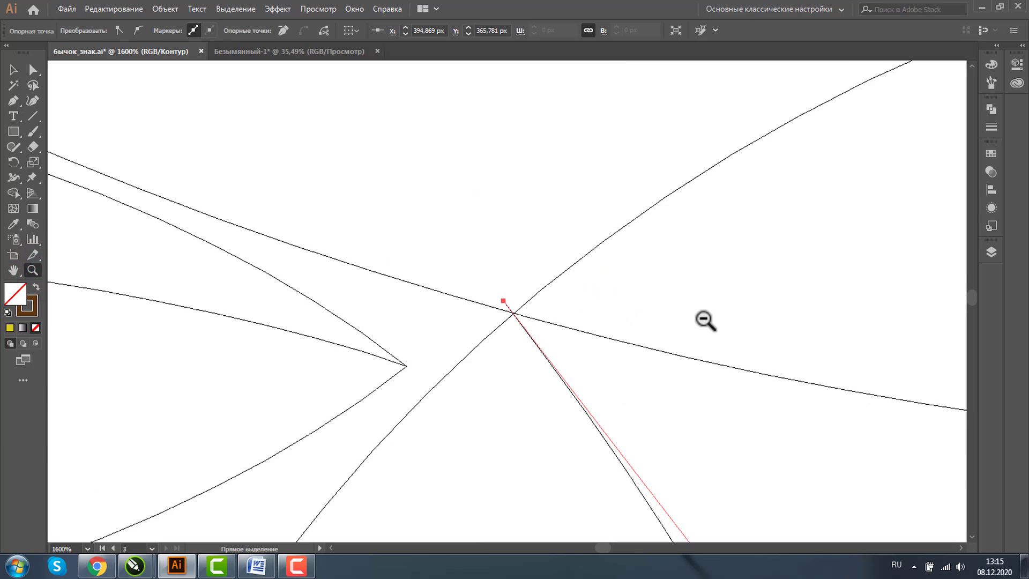
left_click(705, 320, "alt")
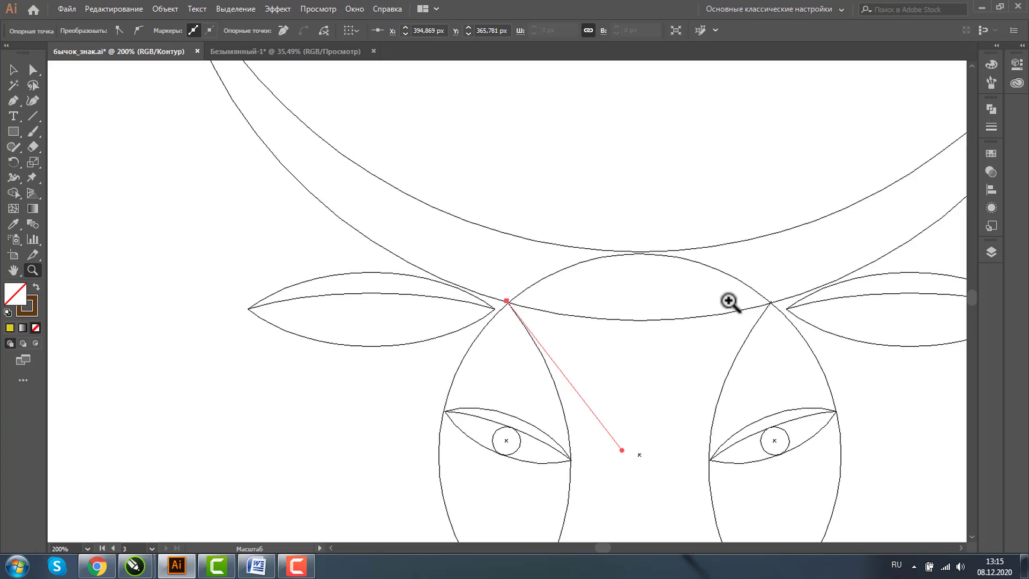
left_click_drag(740, 281, 816, 343)
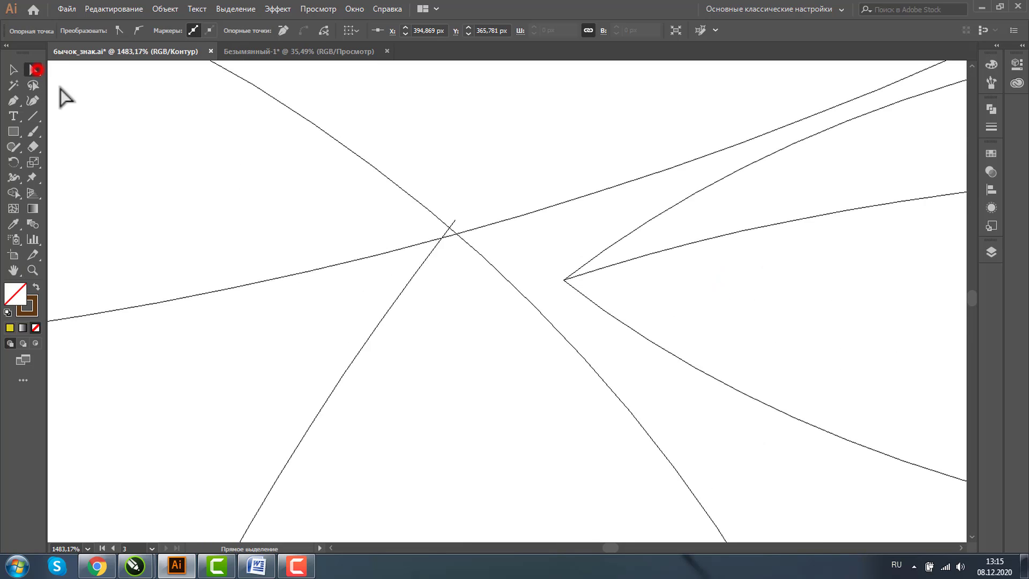
left_click(32, 69)
left_click_drag(448, 223, 455, 228)
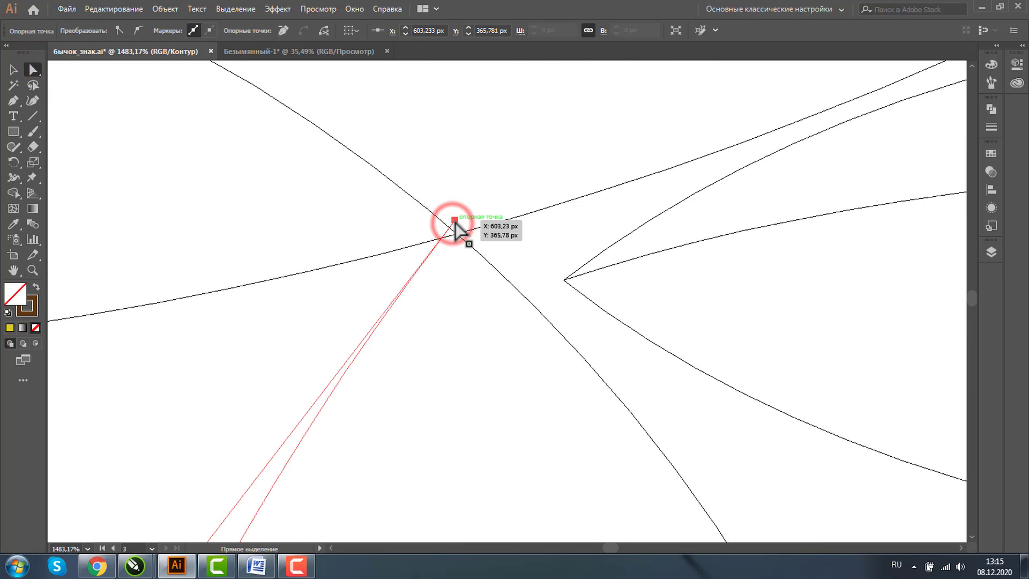
key("Right")
key("Right")
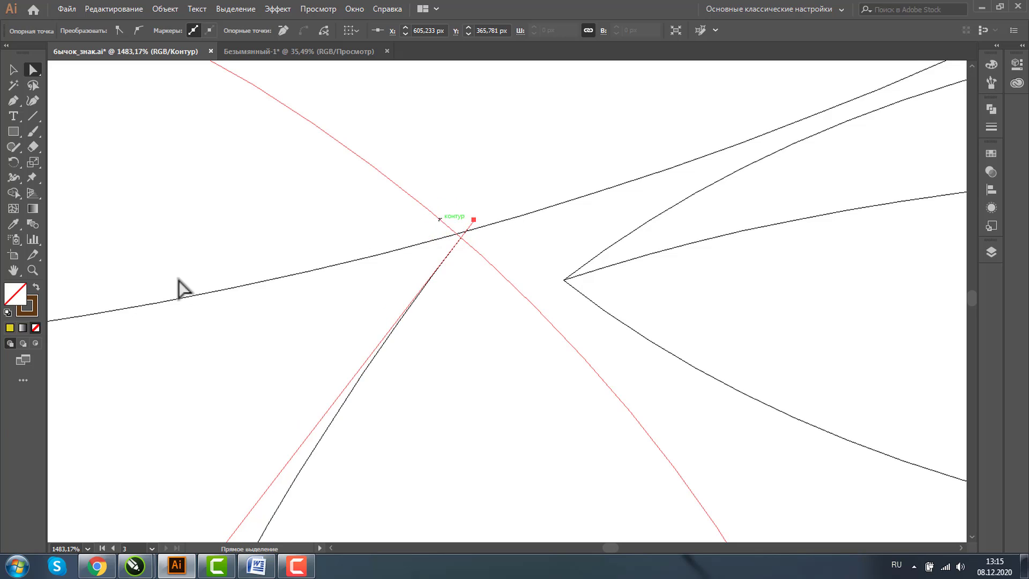
Step: Check the crossing up close, then zoom out and return to Preview view
left_click(32, 270)
left_click_drag(450, 223, 489, 268)
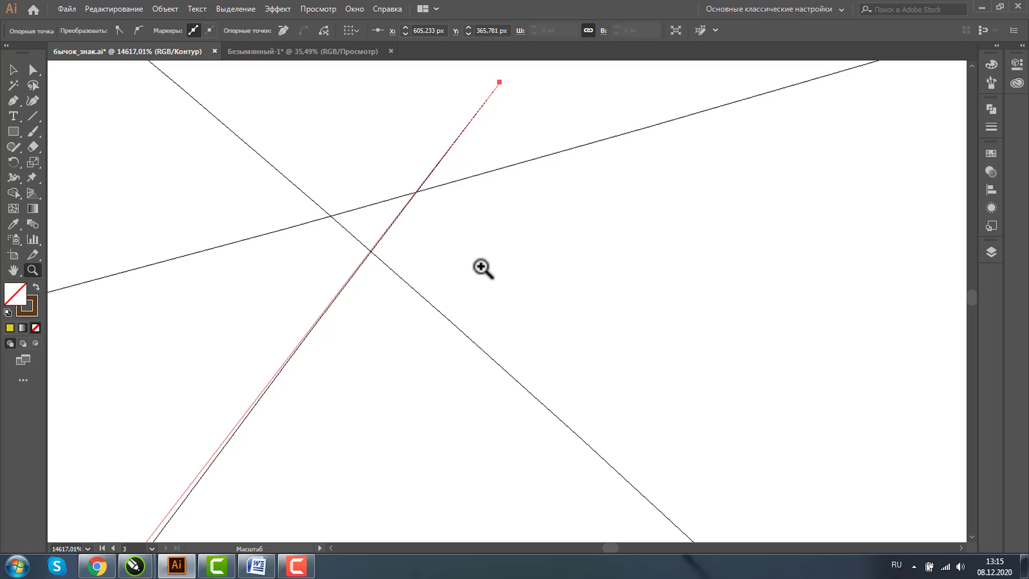
left_click(455, 269, "alt")
left_click(566, 272, "alt")
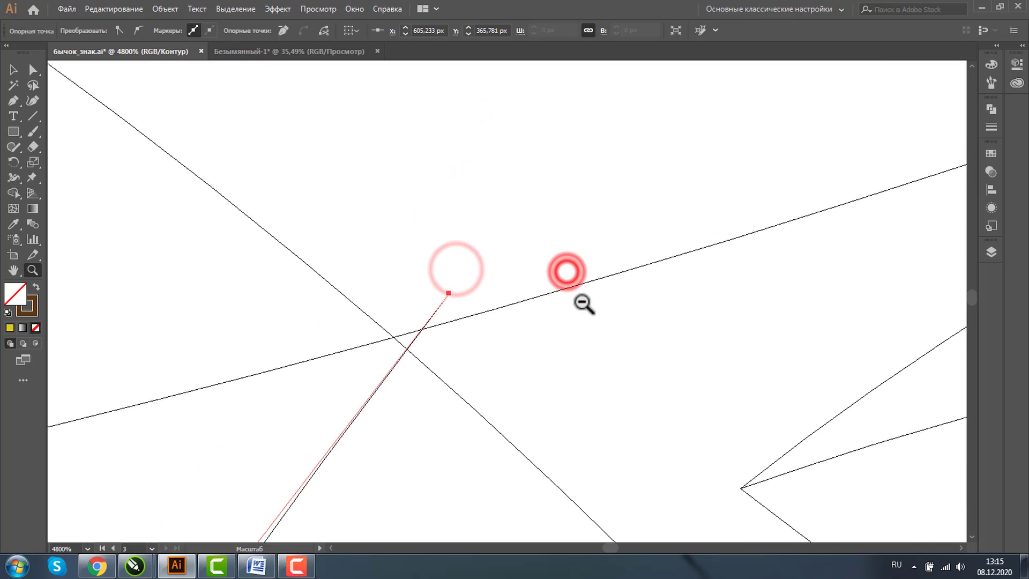
left_click(583, 304, "alt")
key("ctrl+minus")
key("ctrl+minus")
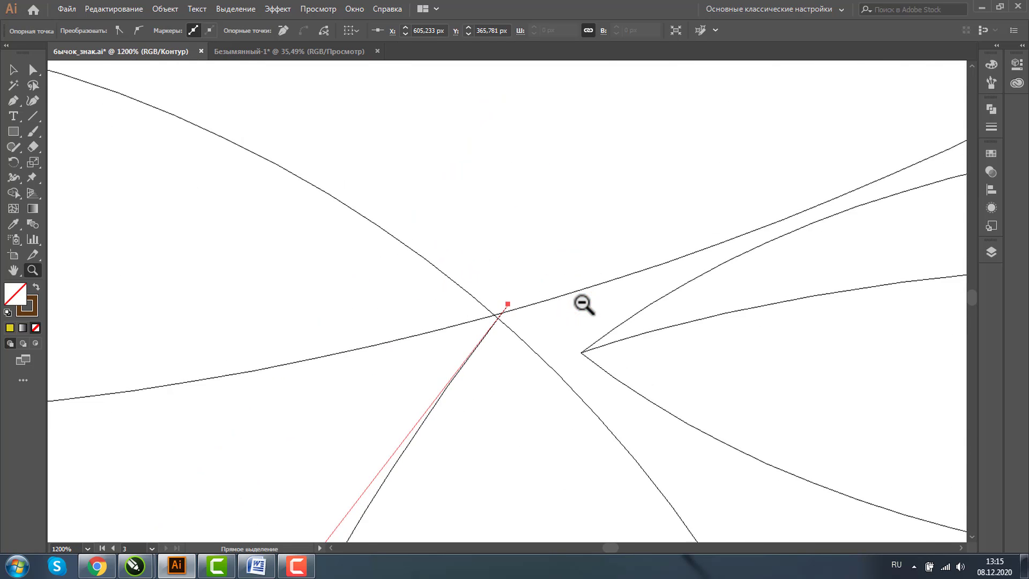
key("ctrl+minus")
key("ctrl+minus")
key("ctrl+minus")
key("ctrl+minus")
key("ctrl+minus")
key("ctrl+minus")
key("ctrl+minus")
key("ctrl+y")
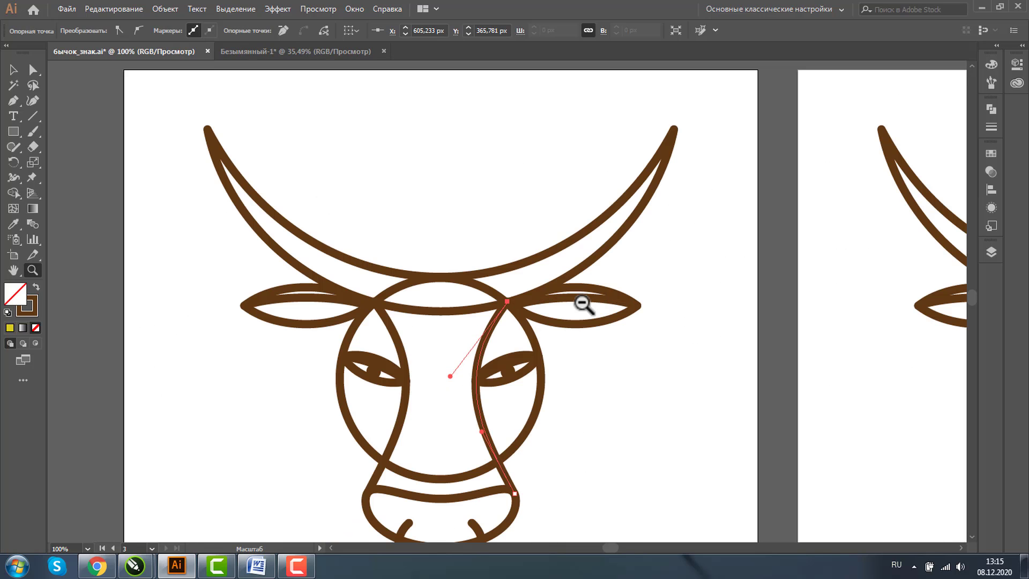
Step: Select both nose lines, the lower muzzle line and the horns, then Shape Builder-merge the centre face region
key("v")
left_click(765, 381)
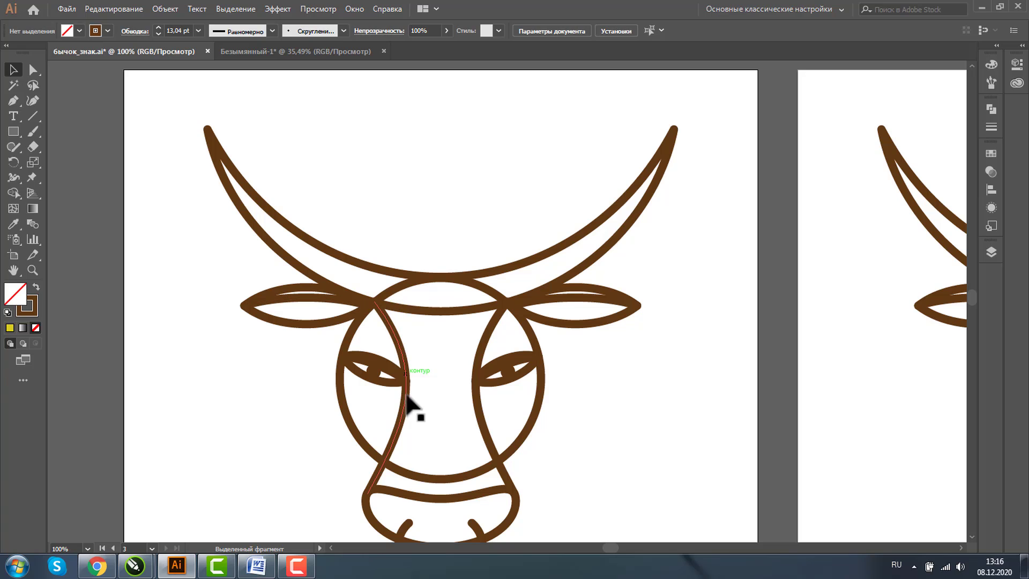
left_click(393, 335)
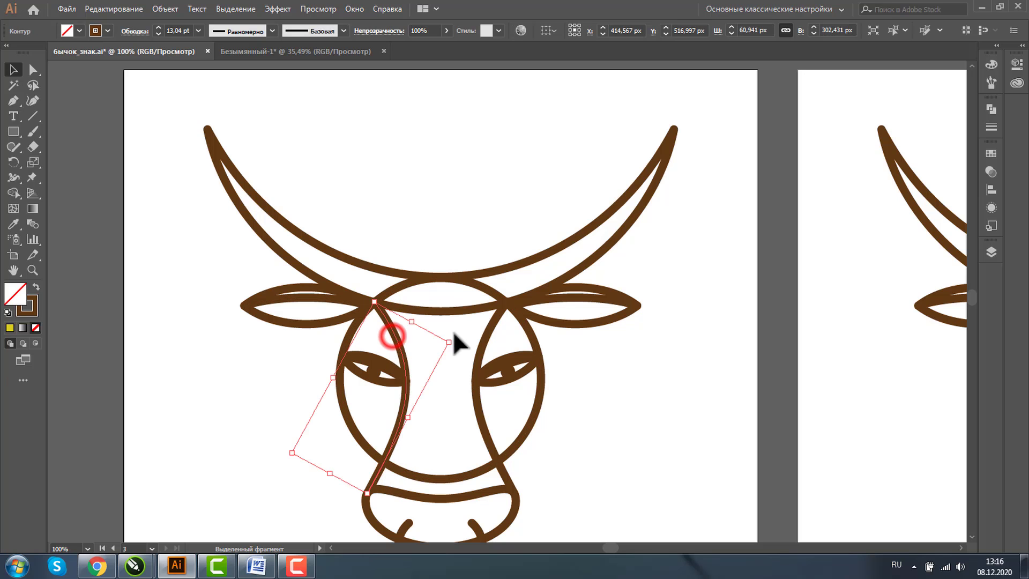
left_click(482, 341)
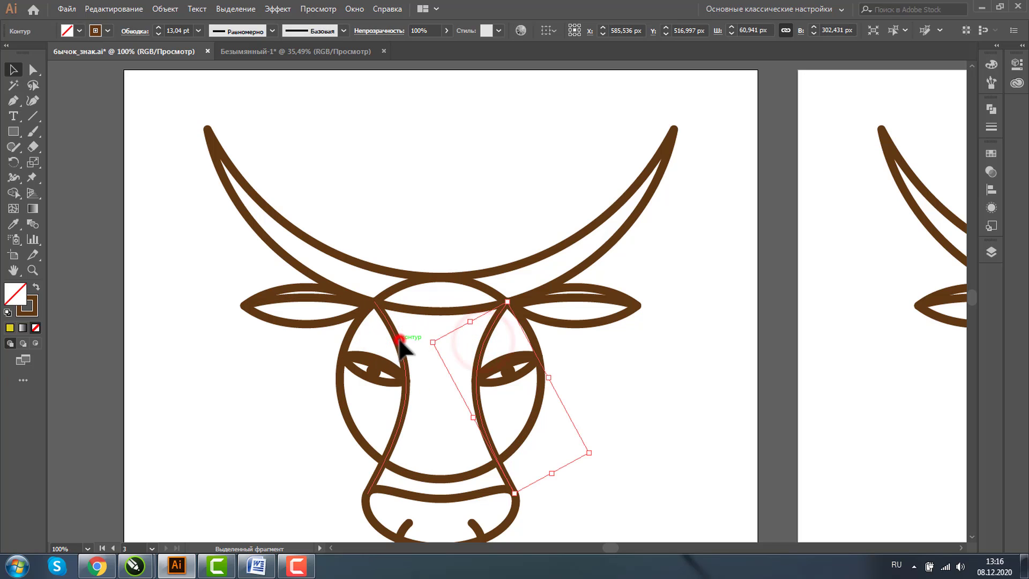
left_click(396, 339)
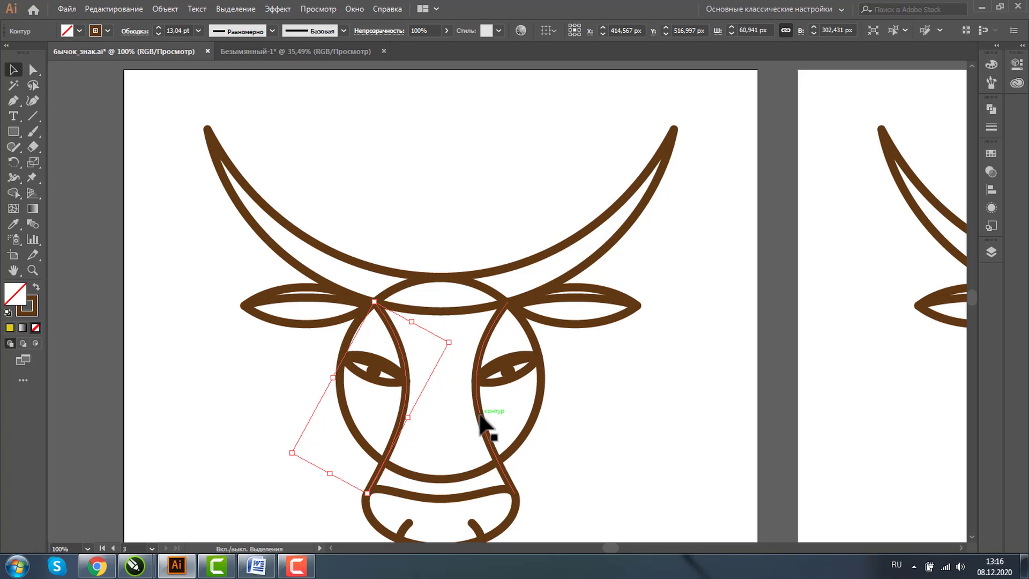
left_click(481, 421, "shift")
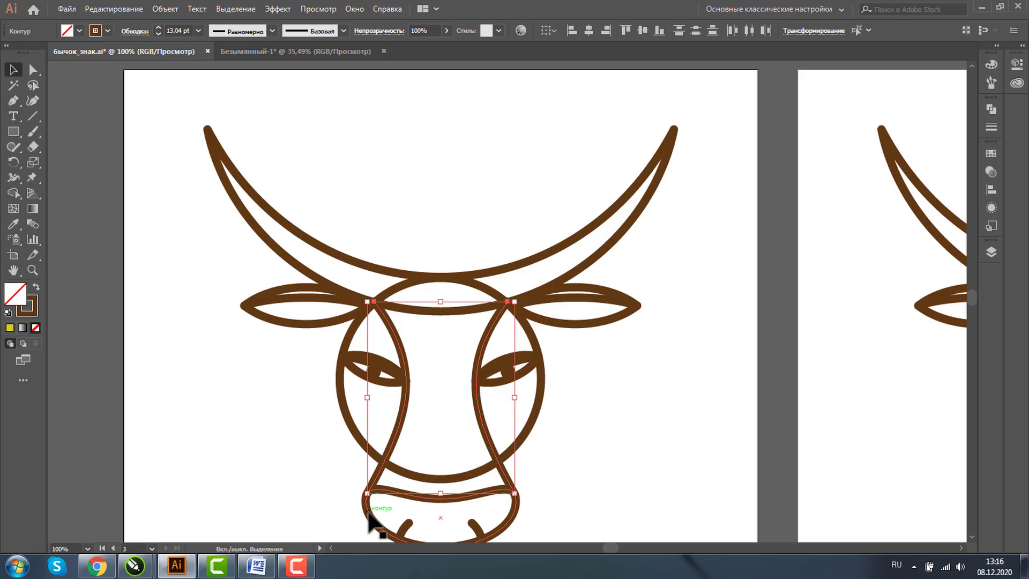
left_click(368, 511, "shift")
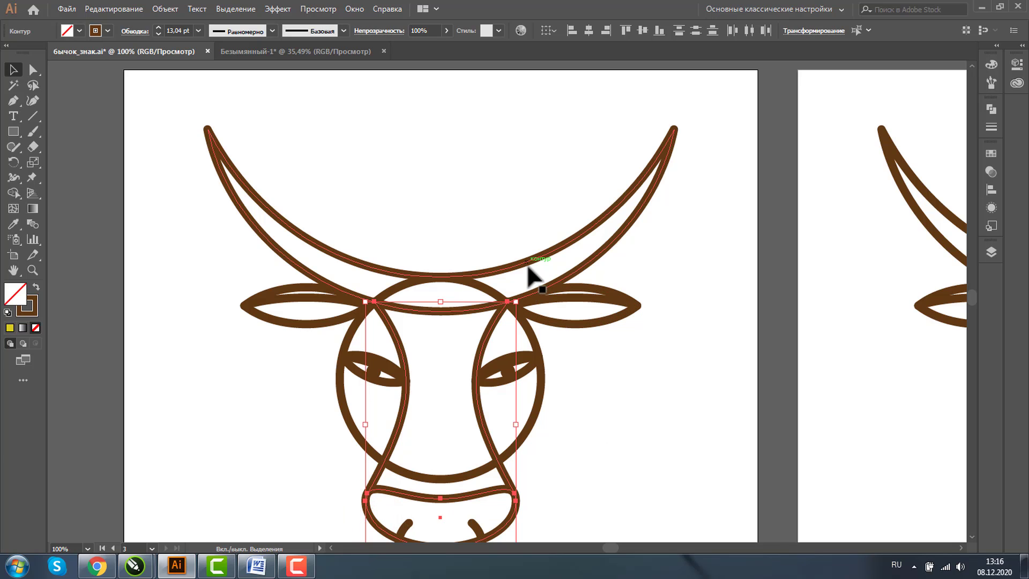
left_click(528, 263, "shift")
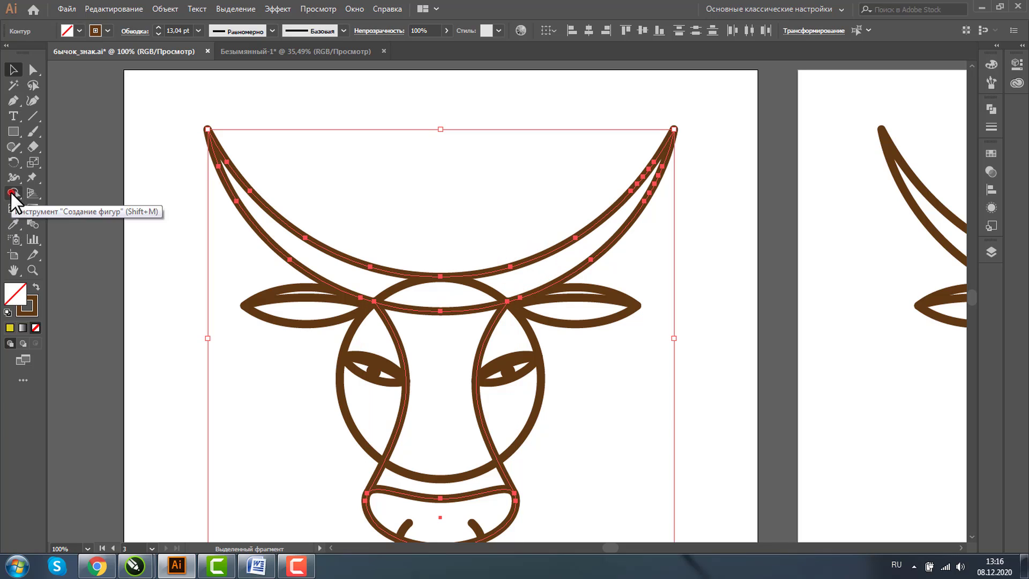
left_click(11, 191)
left_click(429, 343)
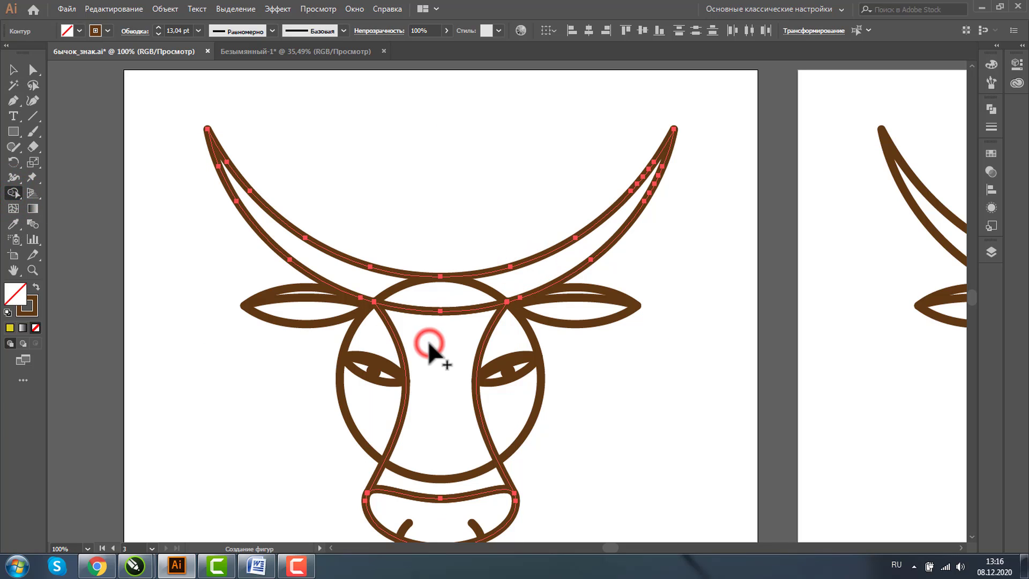
Step: Merge the face strip with the horns into one 735.56 × 582.46 px shape
left_click(14, 69)
left_click(276, 341)
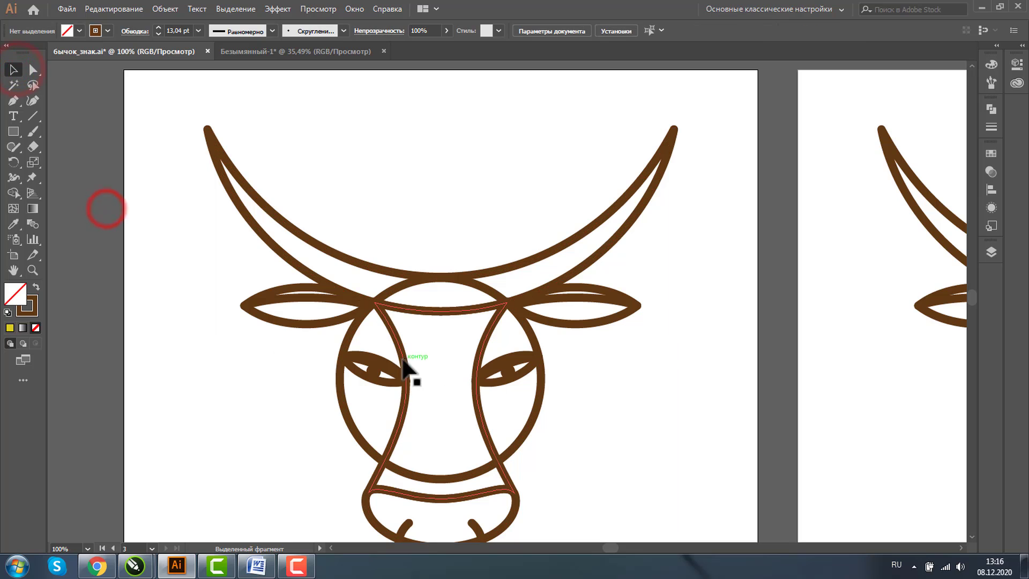
left_click_drag(402, 358, 105, 358)
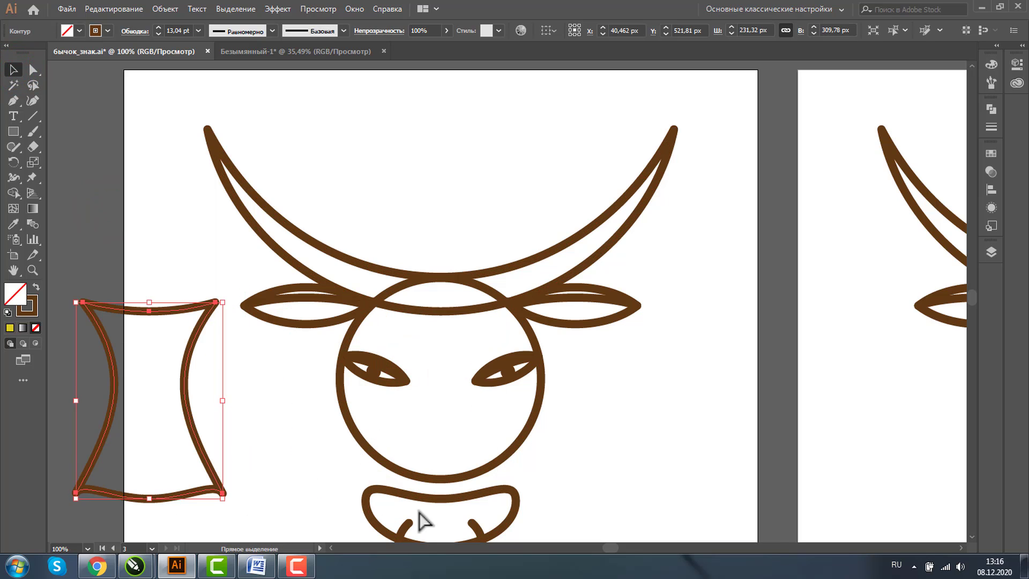
key("ctrl+z")
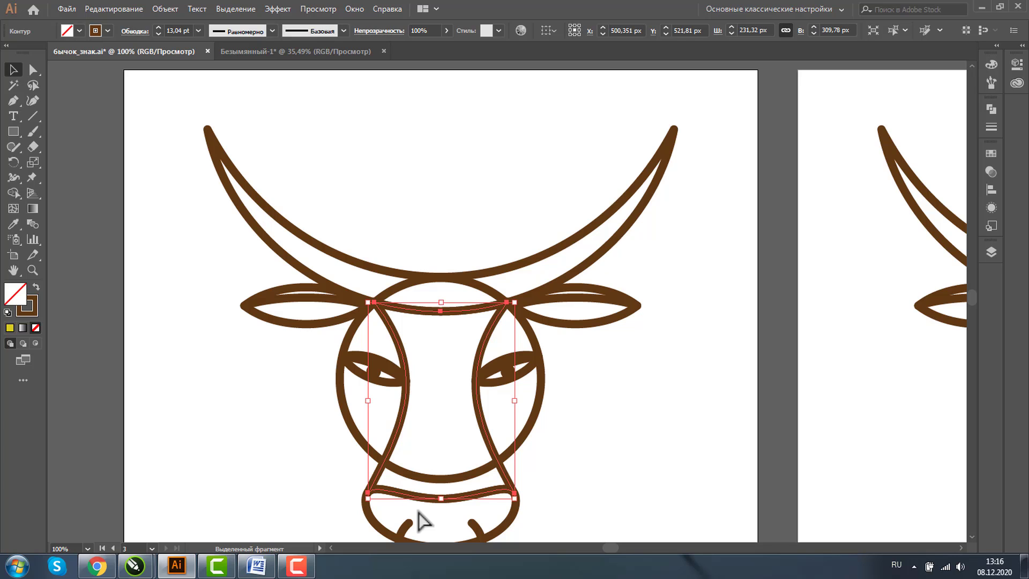
left_click(345, 257, "shift")
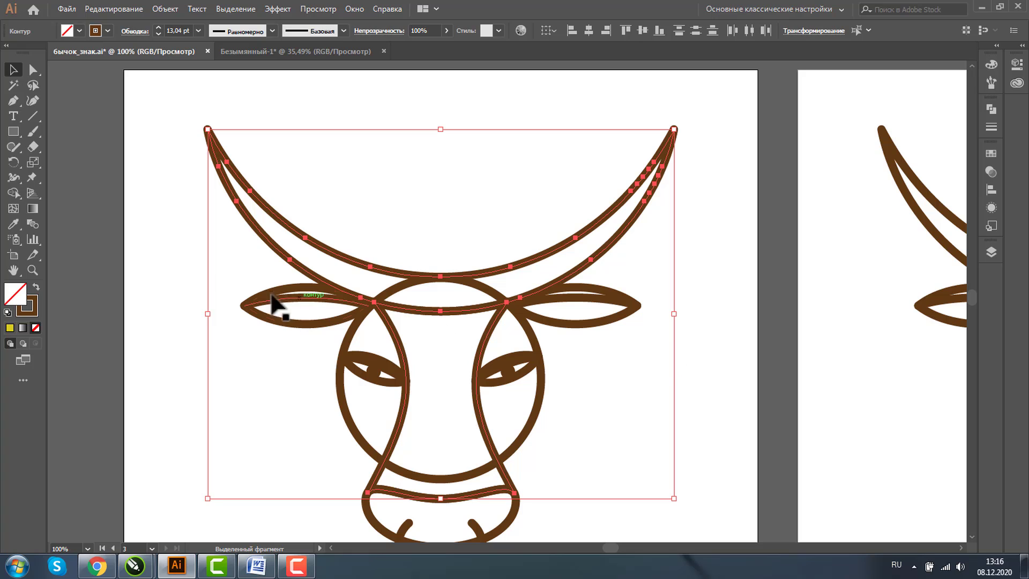
left_click(11, 191)
left_click_drag(371, 279, 419, 364)
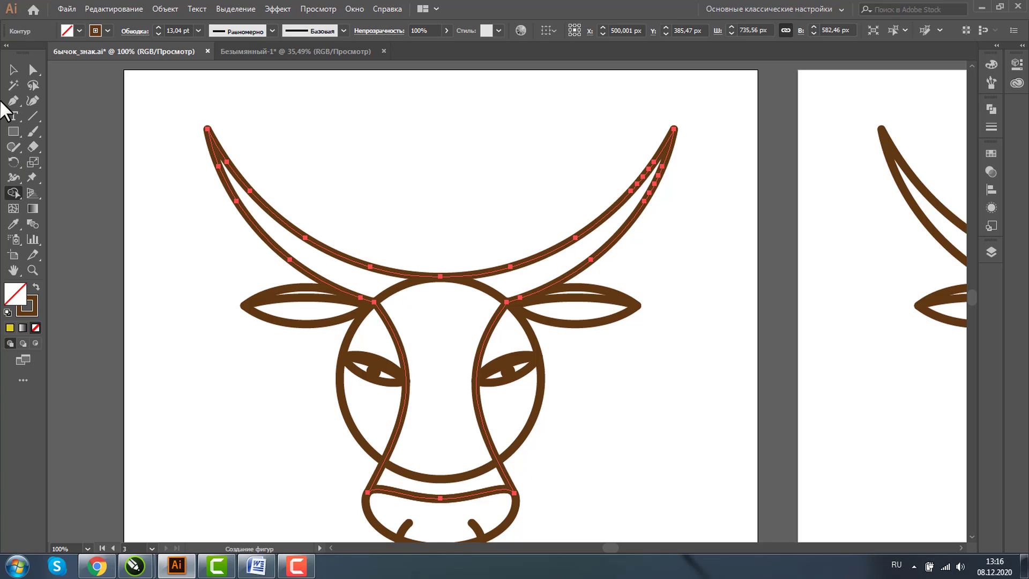
Step: Fill the merged horn-and-face shape green
left_click(14, 70)
left_click(536, 255)
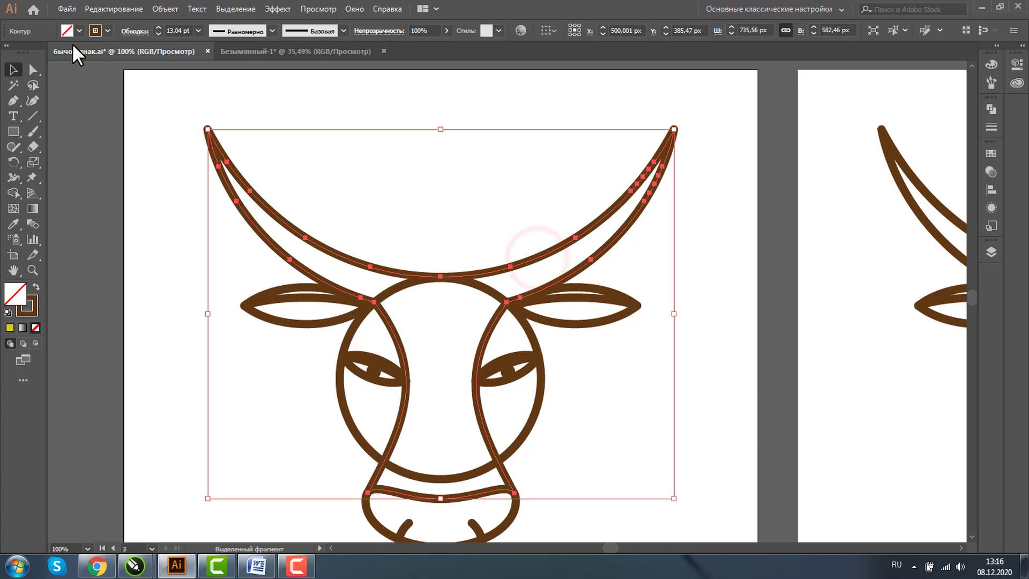
left_click(79, 30)
left_click(76, 65)
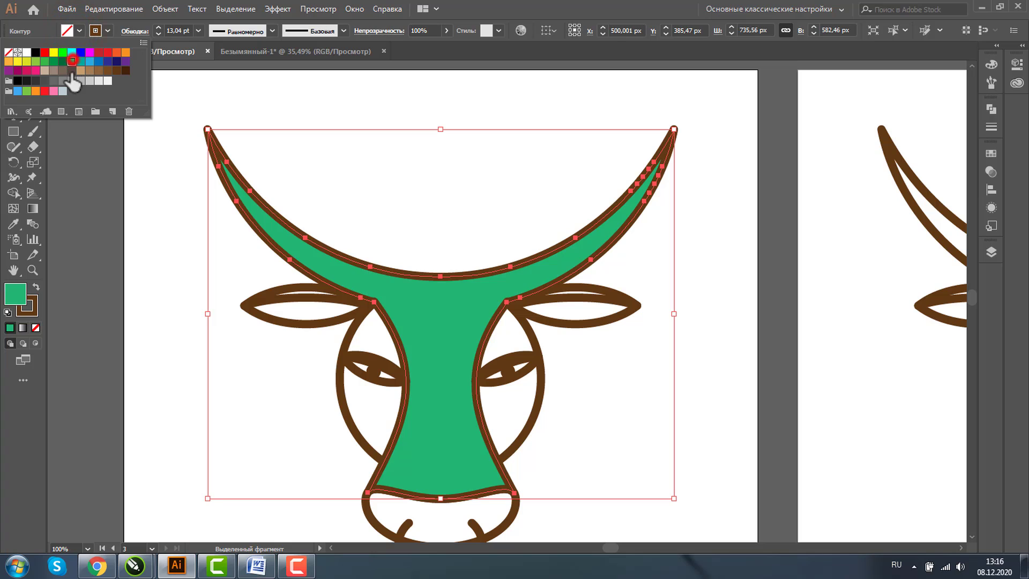
Step: Fill the face circle beige for the cheeks
left_click(535, 337)
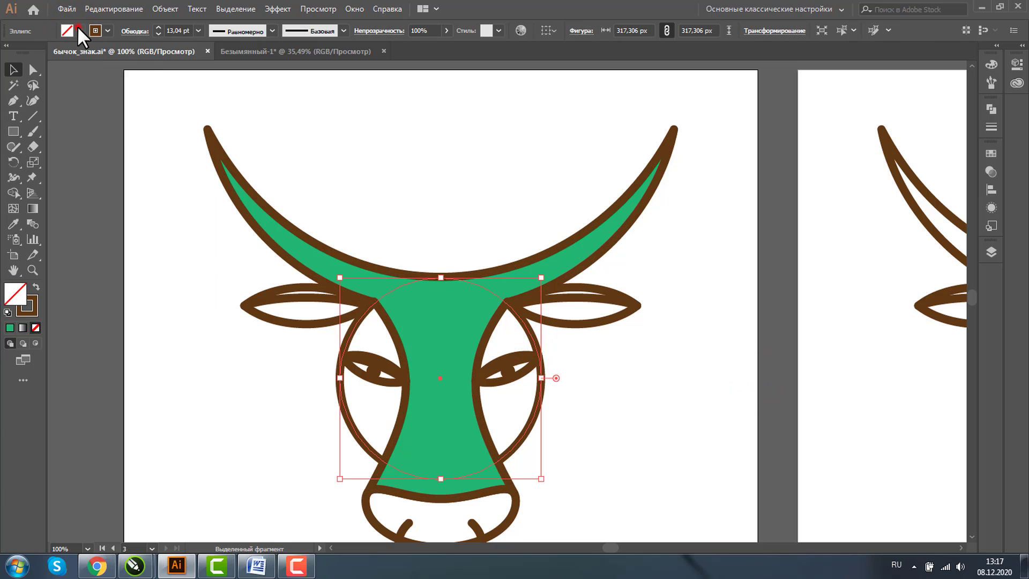
left_click(78, 27)
left_click(44, 70)
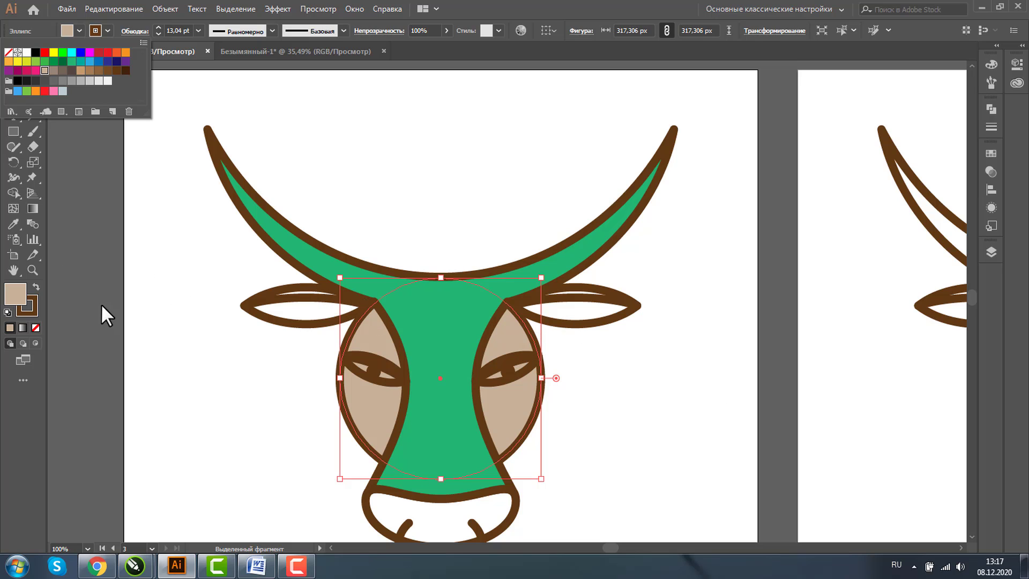
left_click(28, 269)
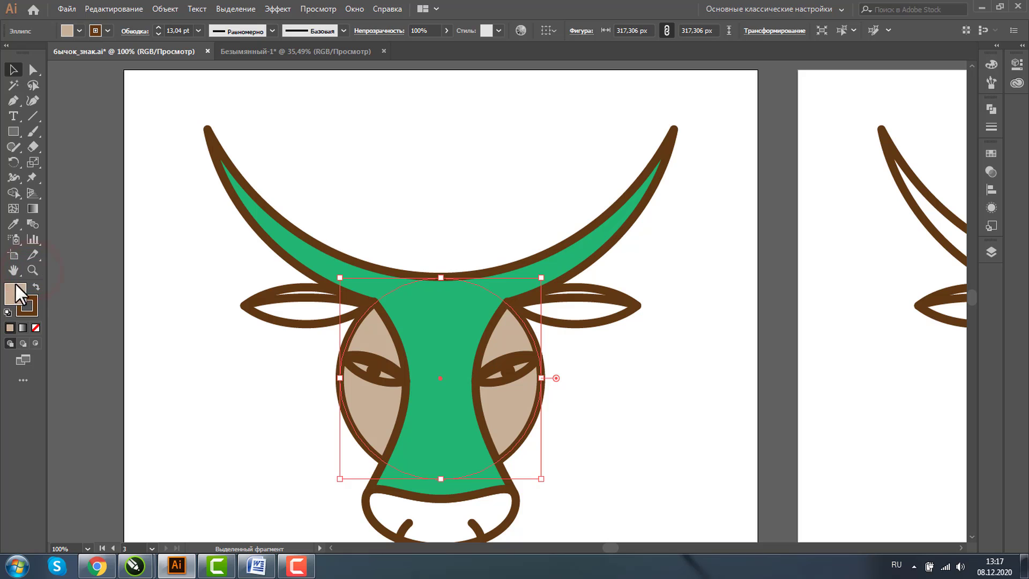
Step: Round the face strip's two upper peak corners to 70.39 px
left_click_drag(363, 234, 603, 390)
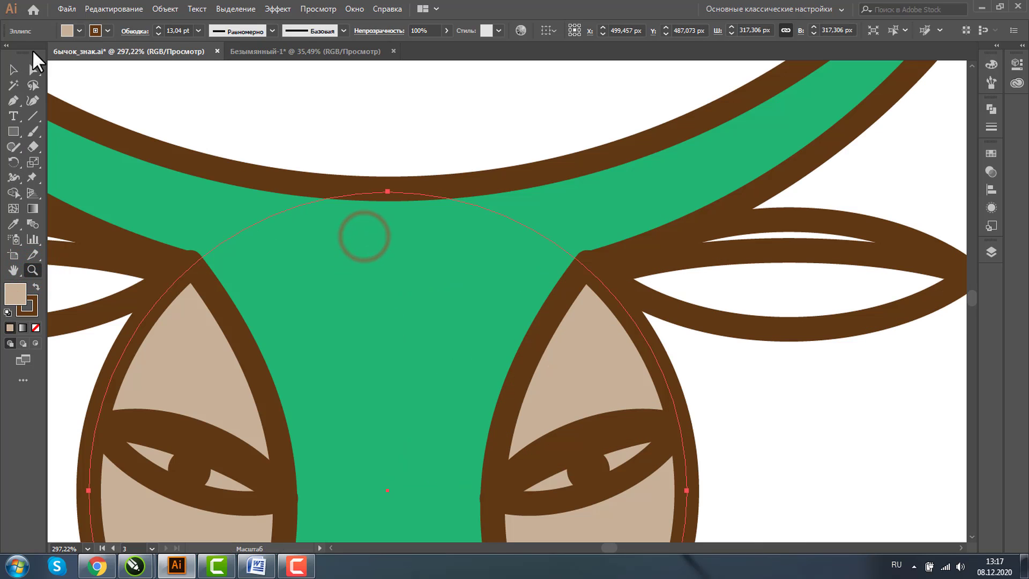
key("v")
left_click(188, 167)
left_click(32, 70)
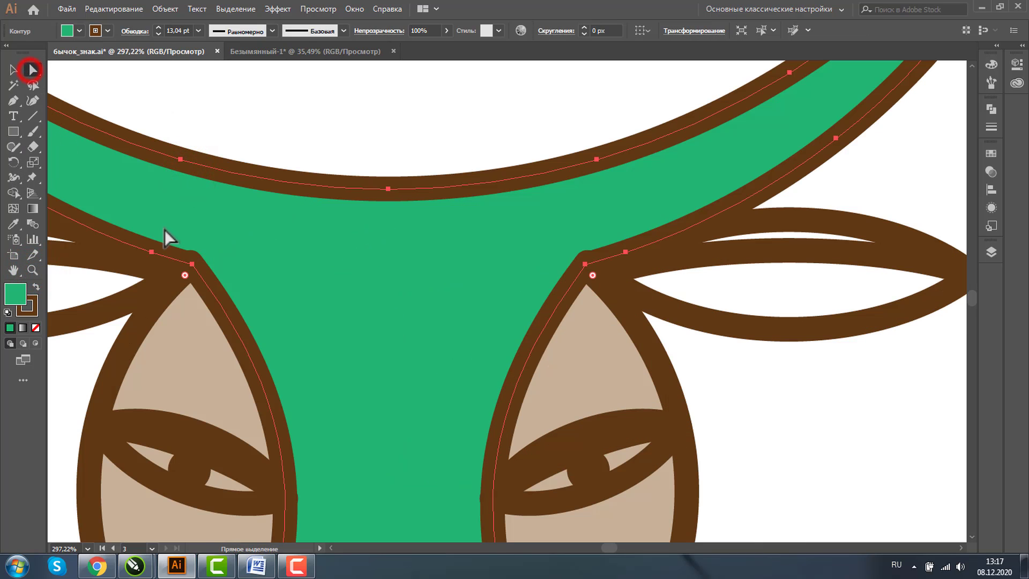
left_click(192, 265)
left_click(592, 275)
left_click_drag(592, 275, 781, 437)
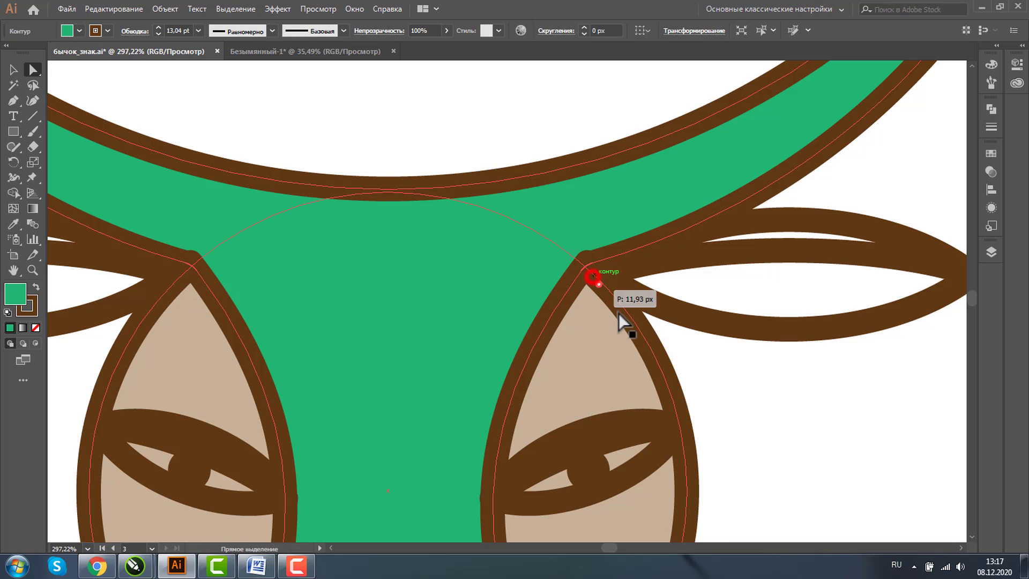
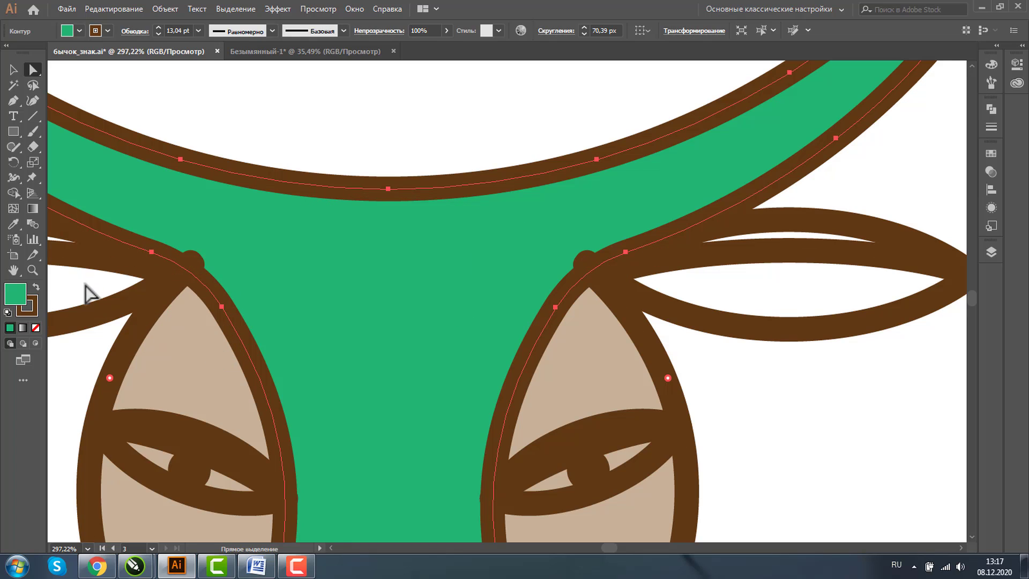
Step: Inspect the bull's green head shape, undoing an accidental move of the eye fill
left_click(32, 270)
left_click(352, 288, "alt")
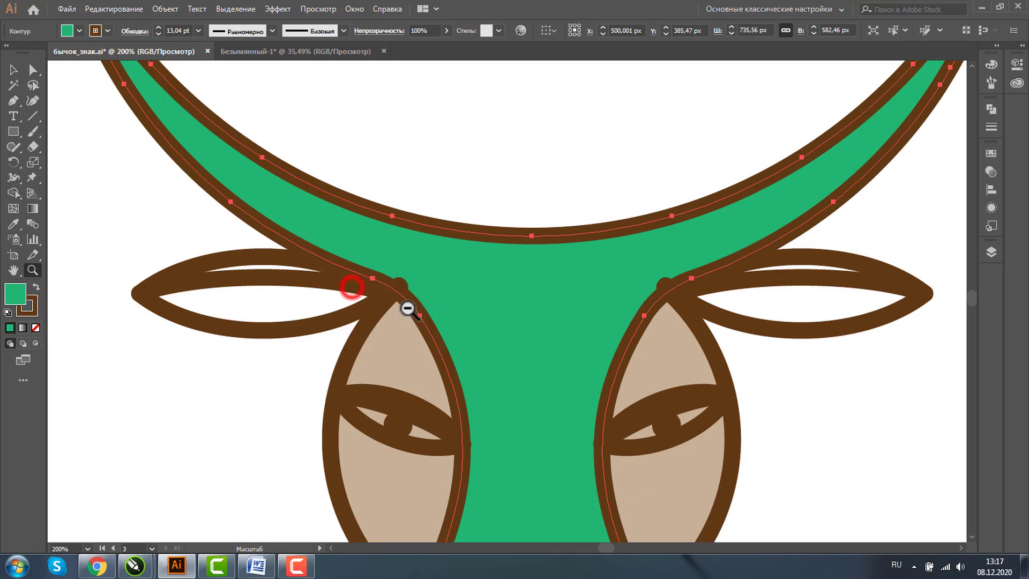
left_click(408, 310, "alt")
left_click(13, 70)
left_click(475, 324)
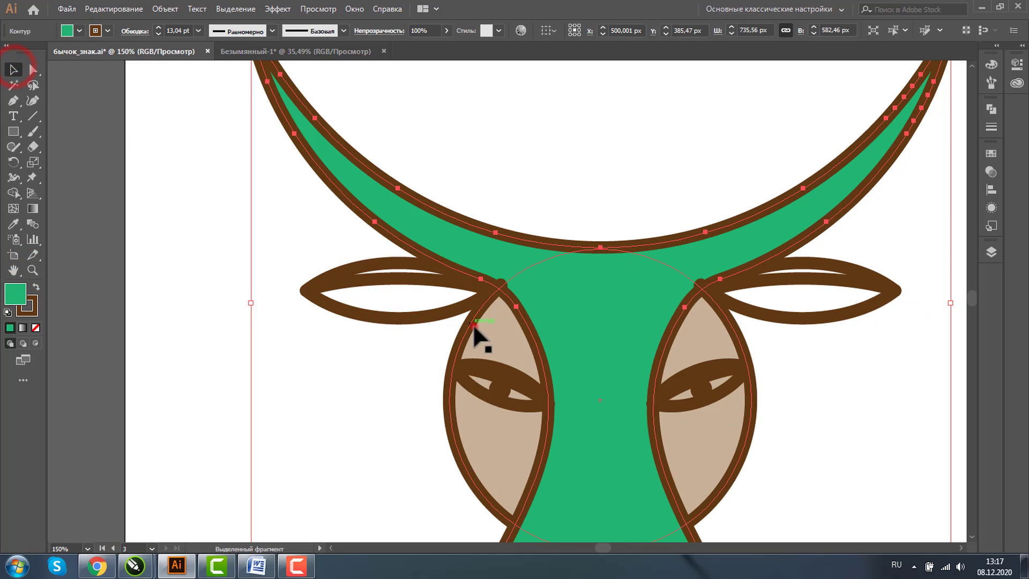
left_click_drag(472, 323, 572, 230)
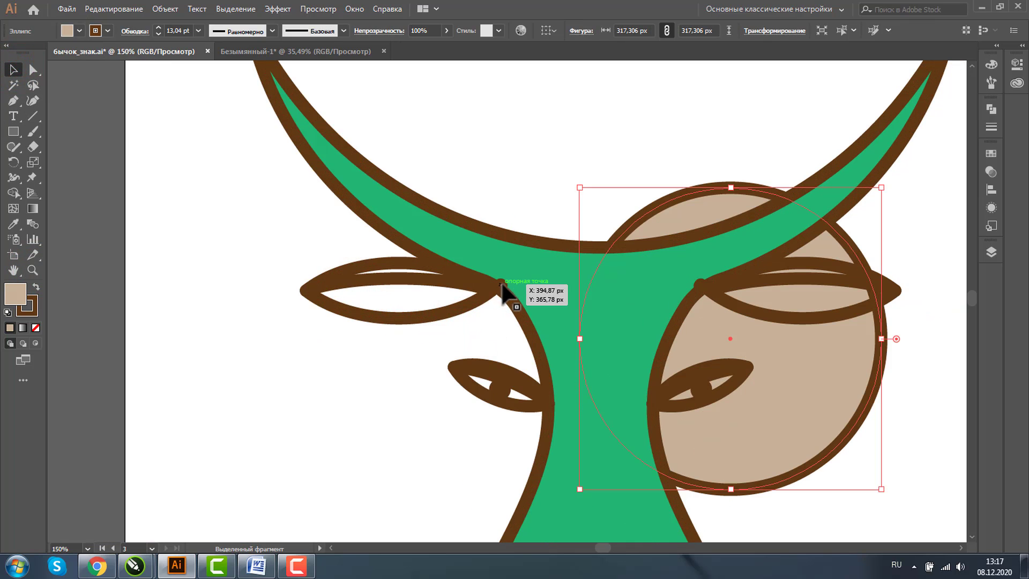
key("a")
left_click(501, 284)
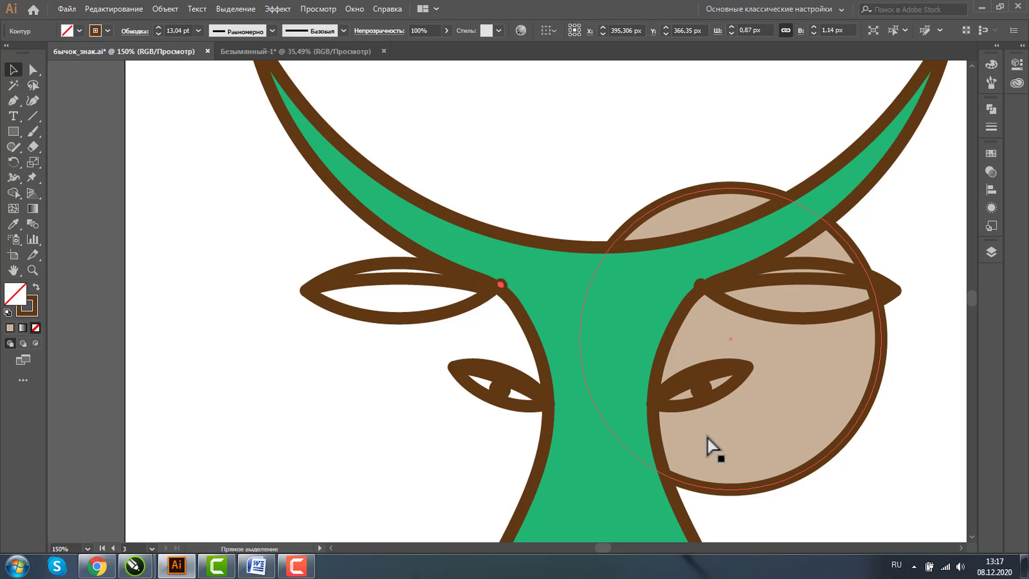
key("ctrl+z")
left_click(553, 204)
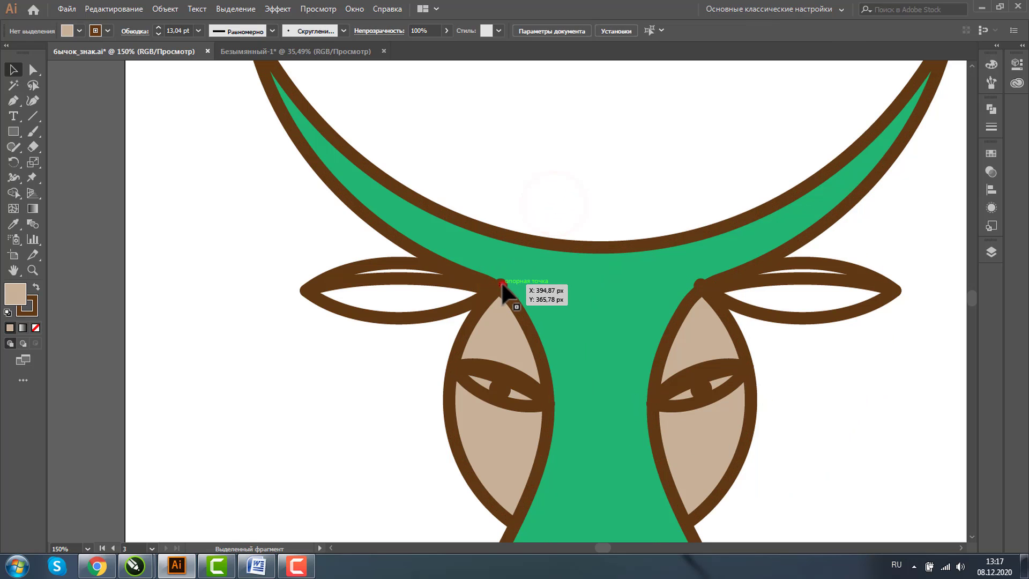
left_click(501, 284)
left_click(702, 284)
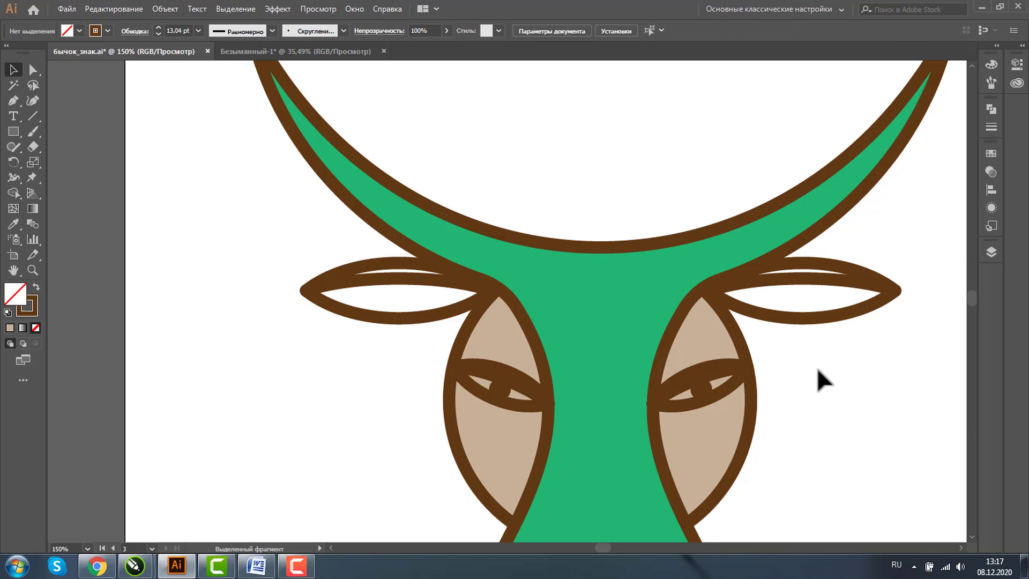
left_click(593, 326)
Step: Alt-drag the coloured bull's artboard downward to duplicate it below the original
key("z")
left_click(593, 326, "alt")
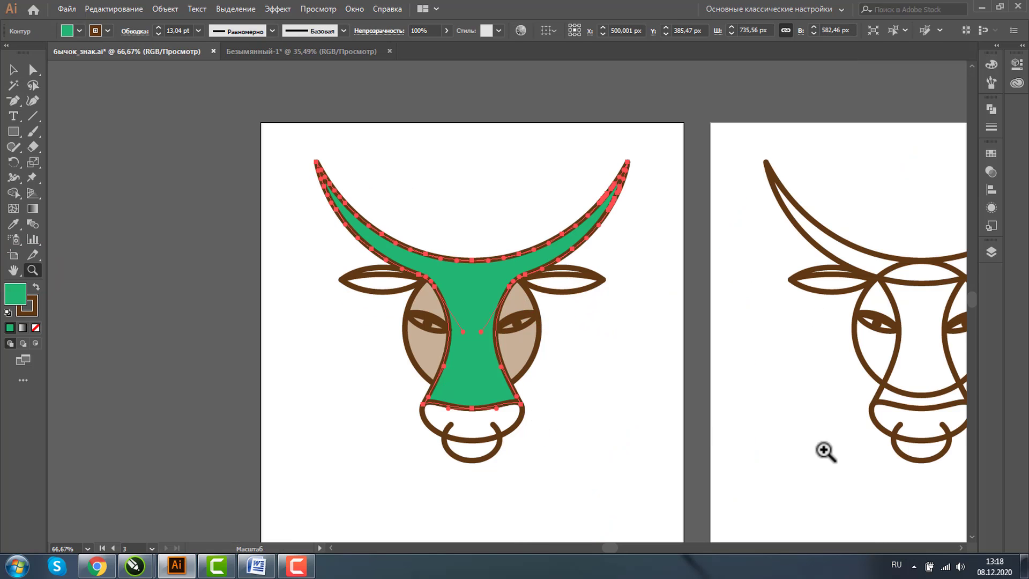
left_click(552, 399, "alt")
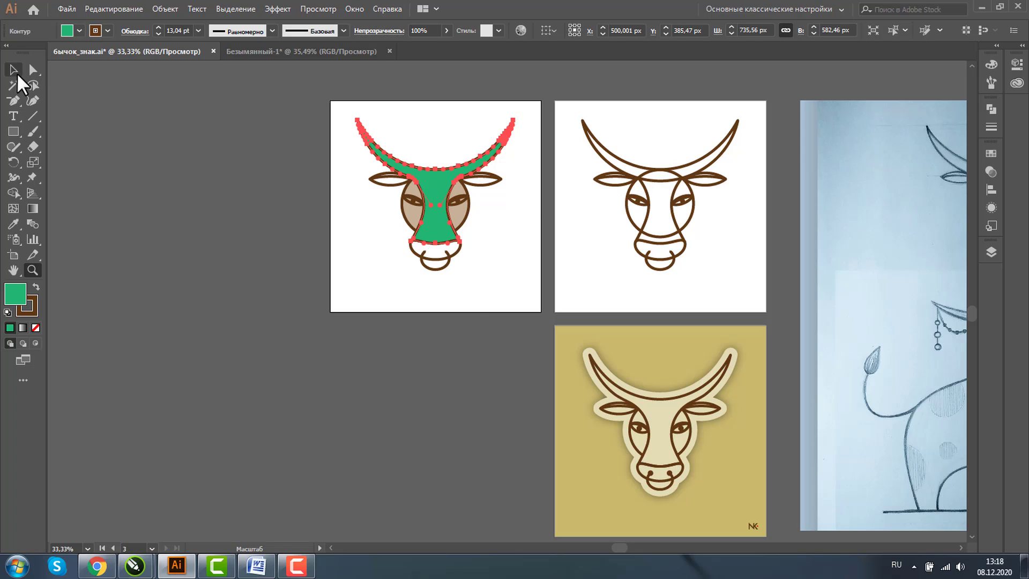
left_click(13, 69)
left_click(120, 168)
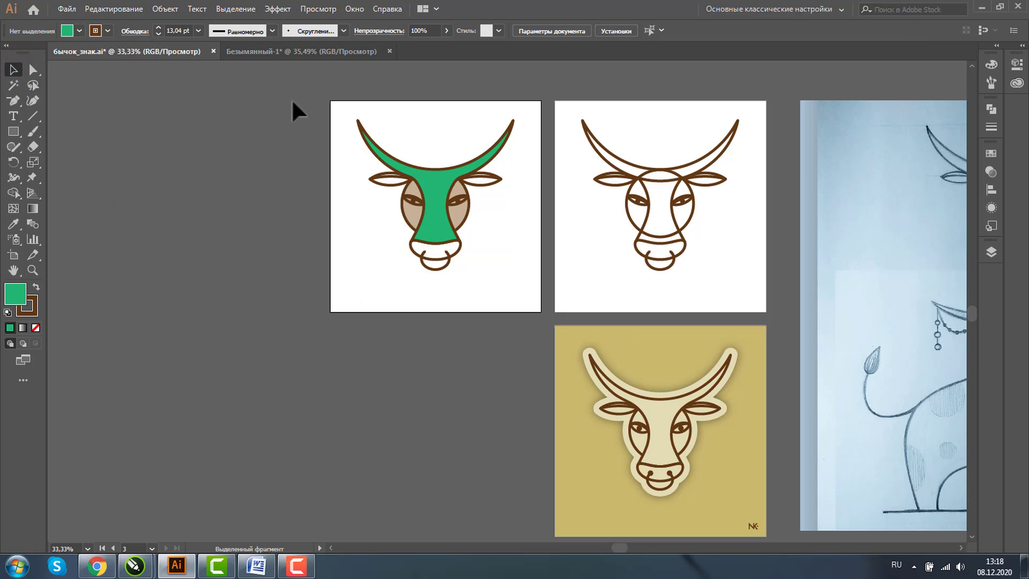
left_click(14, 254)
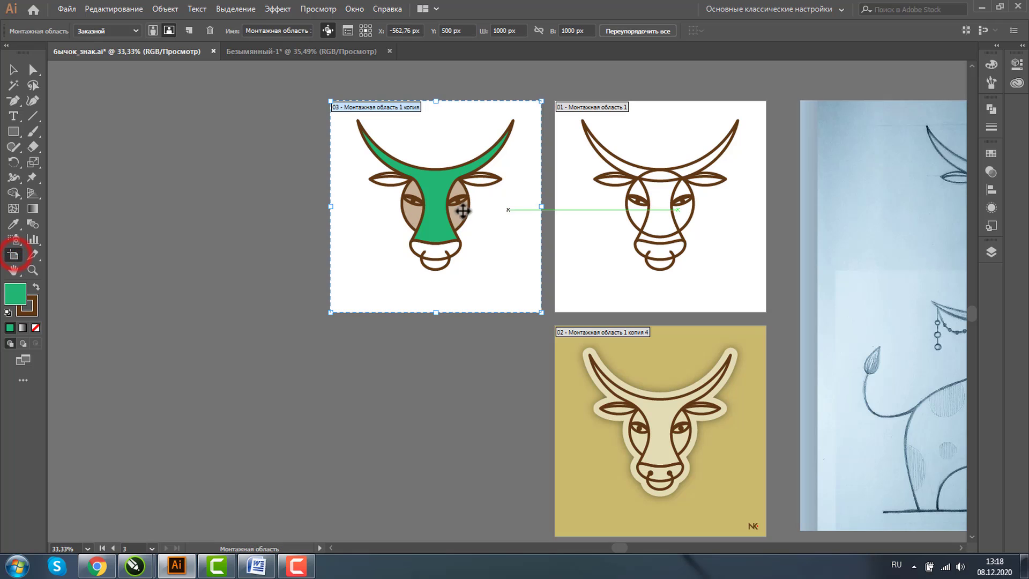
left_click(427, 209)
left_click_drag(427, 209, 423, 442)
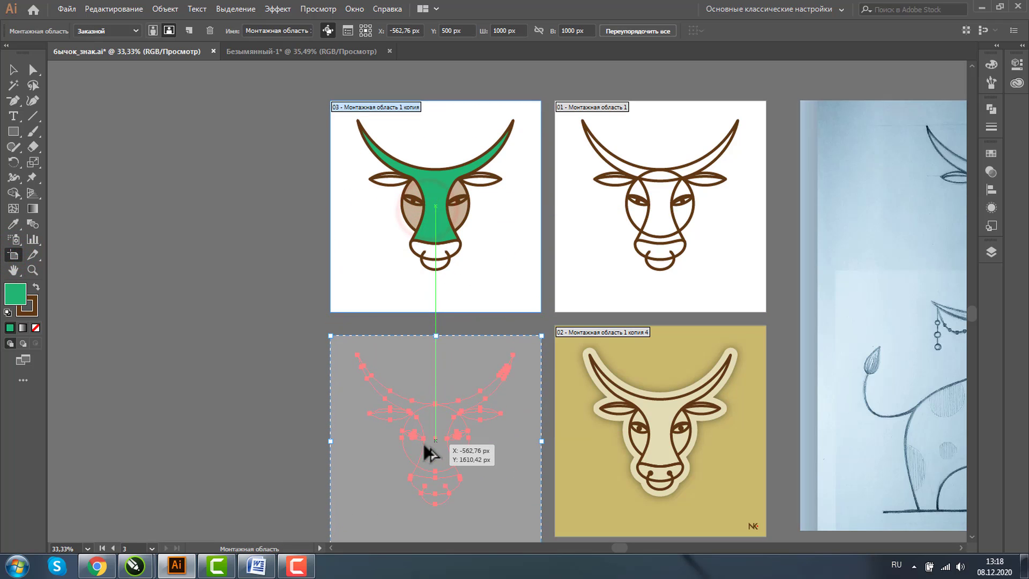
left_click(276, 243)
Step: Fit the duplicate artboard in view and inspect the copied bull's ear paths
key("ctrl+0")
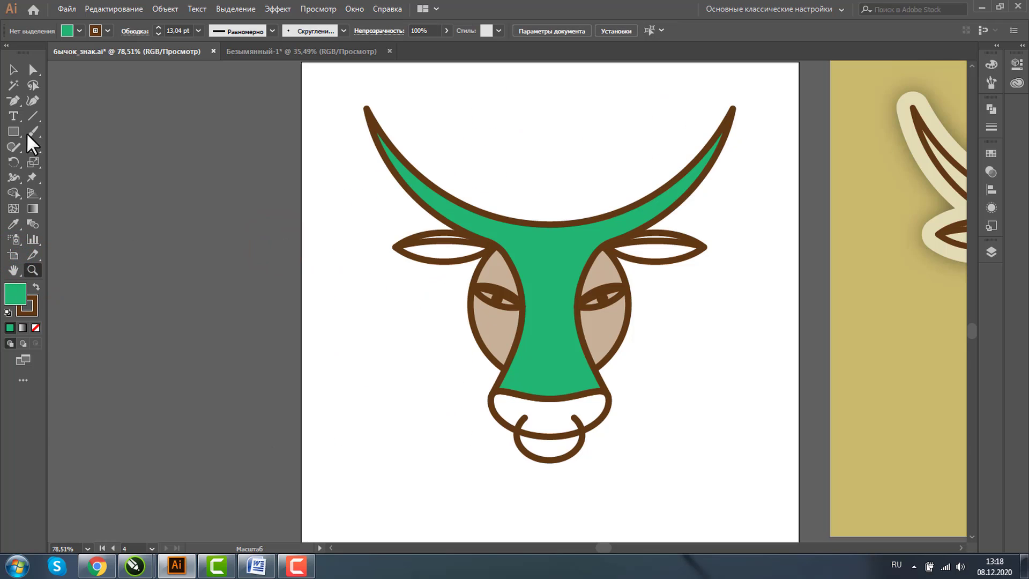
left_click(14, 70)
left_click_drag(312, 97, 787, 501)
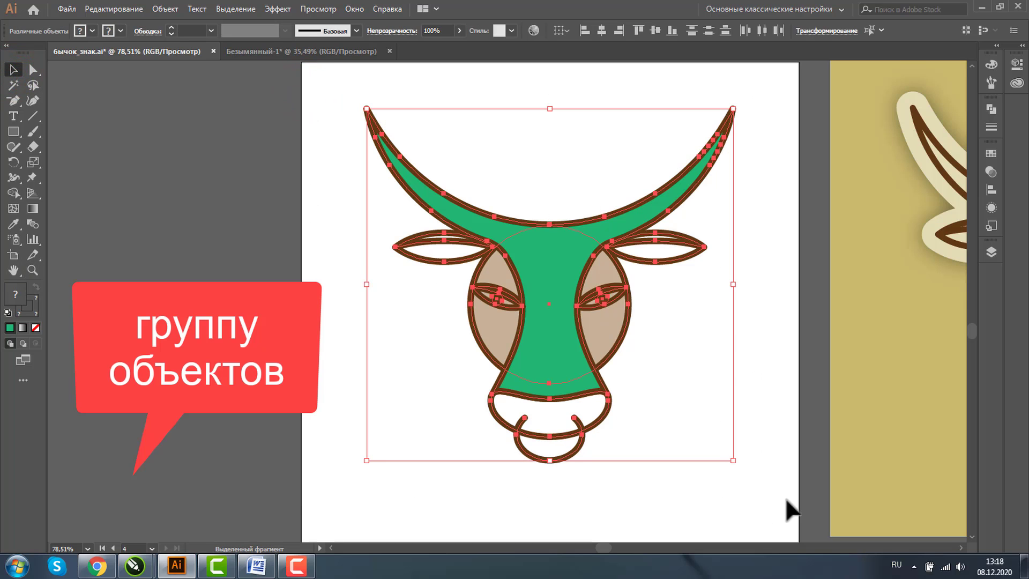
left_click(232, 315)
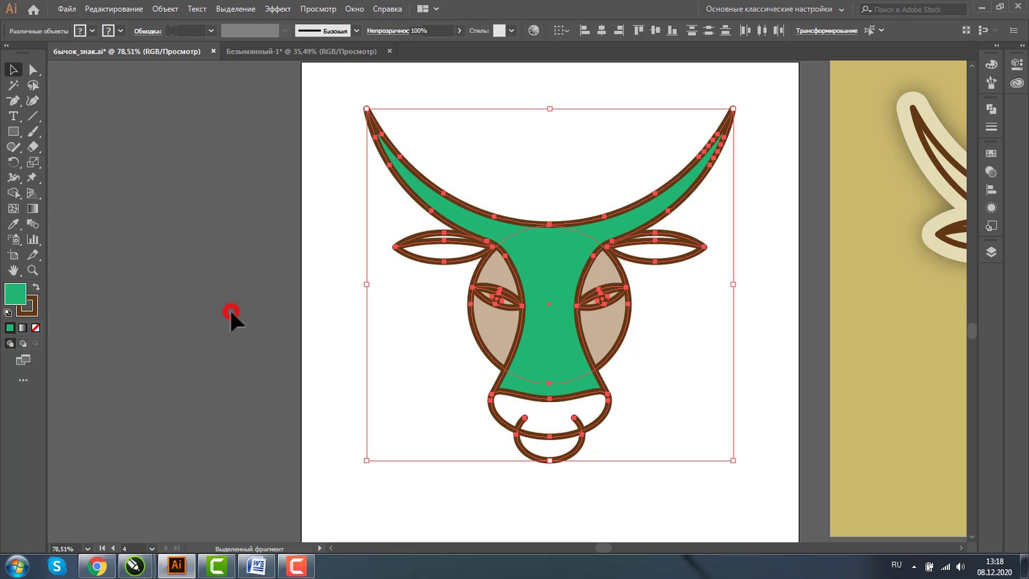
left_click(433, 241)
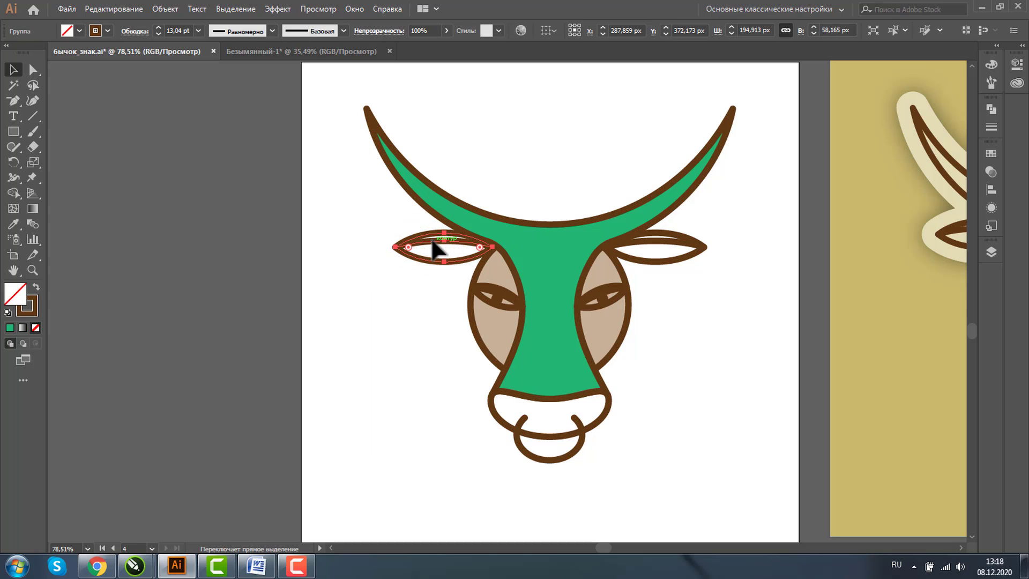
left_click(435, 248)
left_click(663, 248)
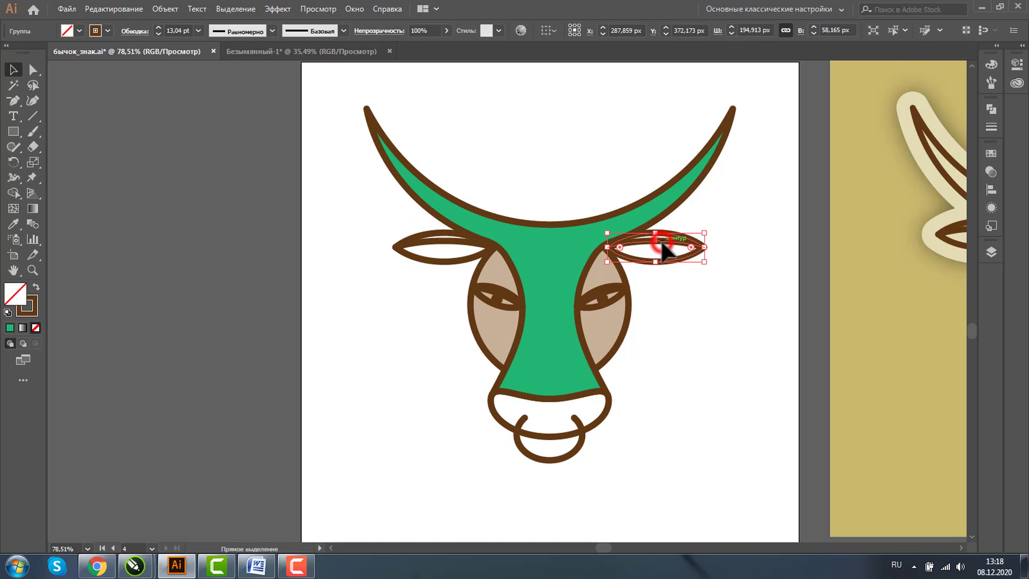
left_click(663, 248)
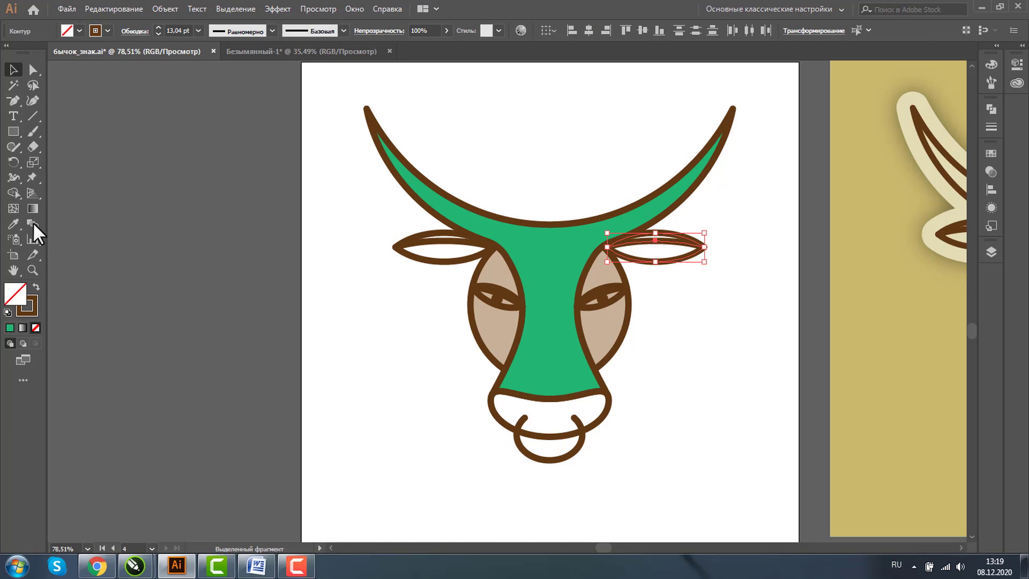
left_click(31, 237)
left_click(13, 70)
left_click(14, 70)
left_click(784, 338)
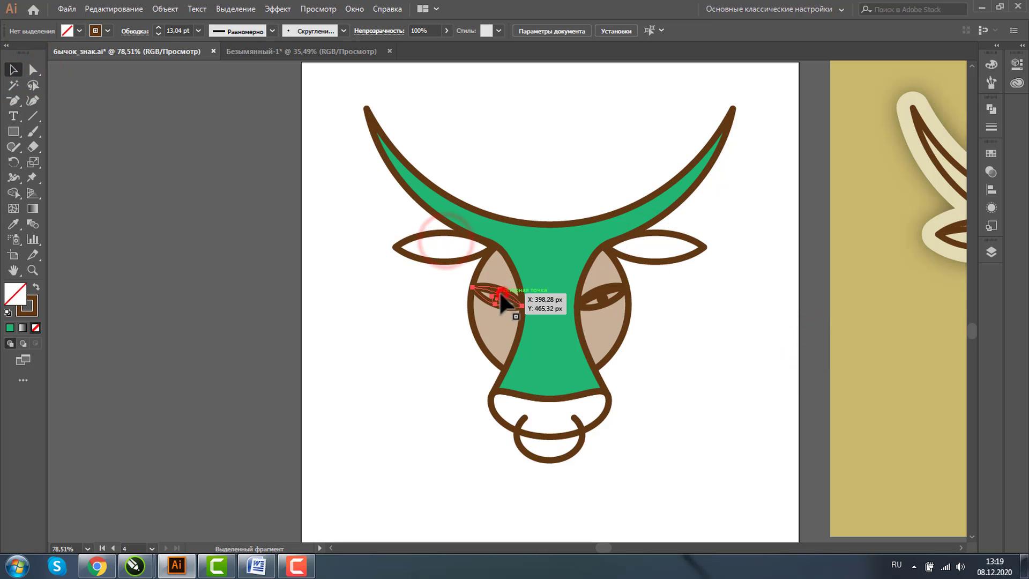
Step: Delete the left and right eyes from the copied bull
left_click(498, 296)
key("Delete")
left_click(602, 295)
key("Delete")
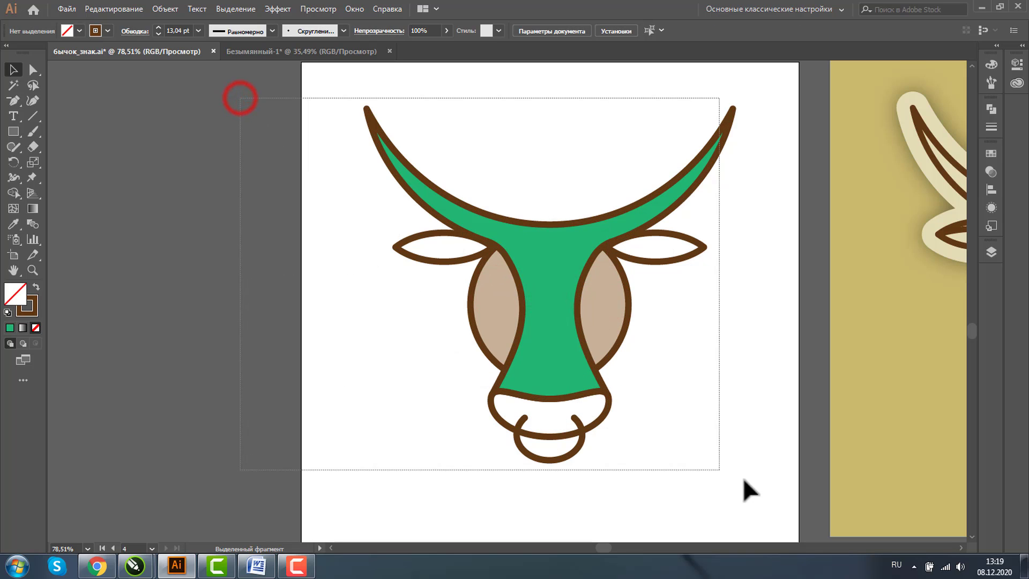
Step: Select the whole copied bull and expand its fills and strokes into shapes
left_click_drag(246, 106, 777, 488)
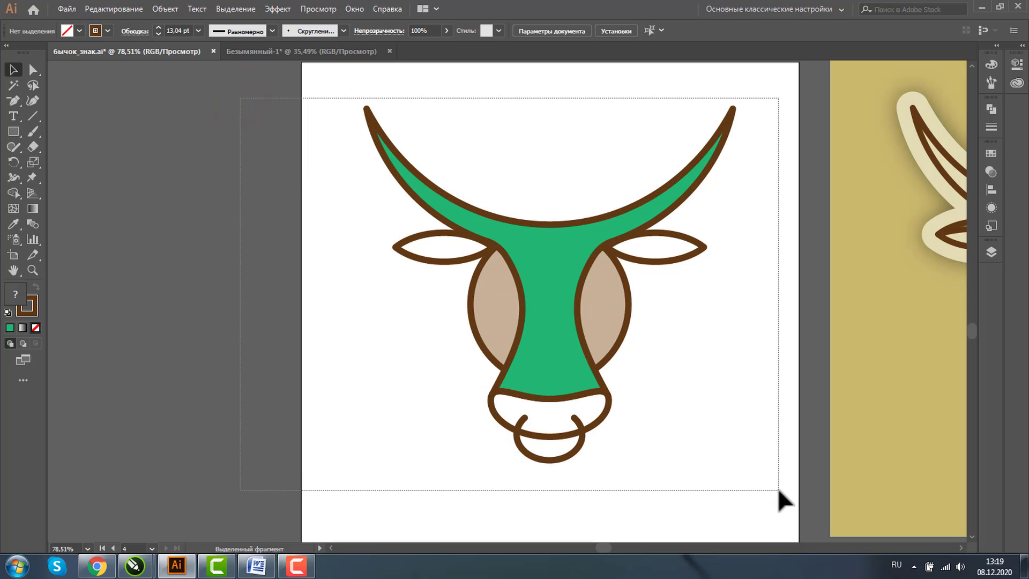
left_click(158, 8)
left_click(185, 146)
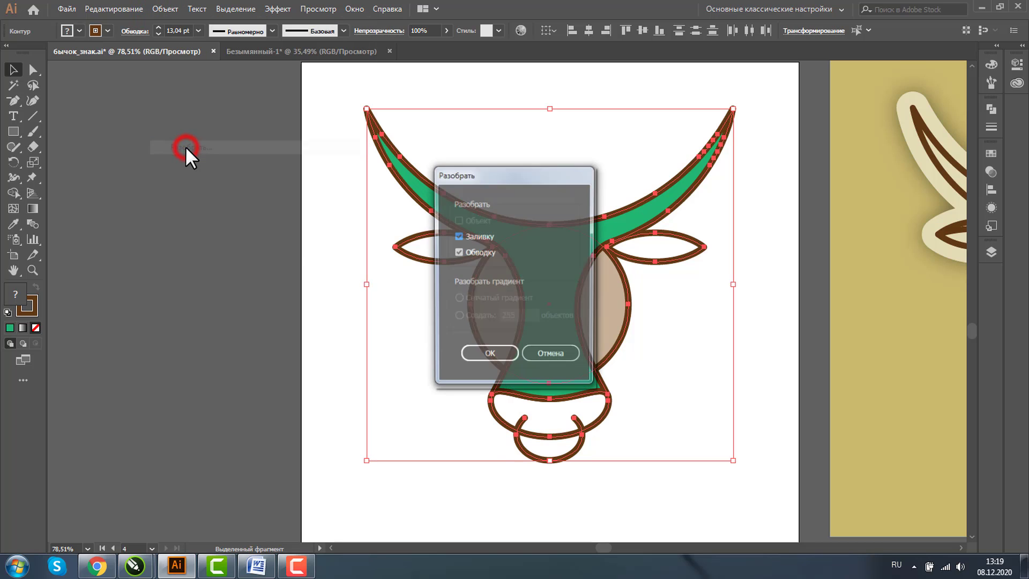
left_click(486, 354)
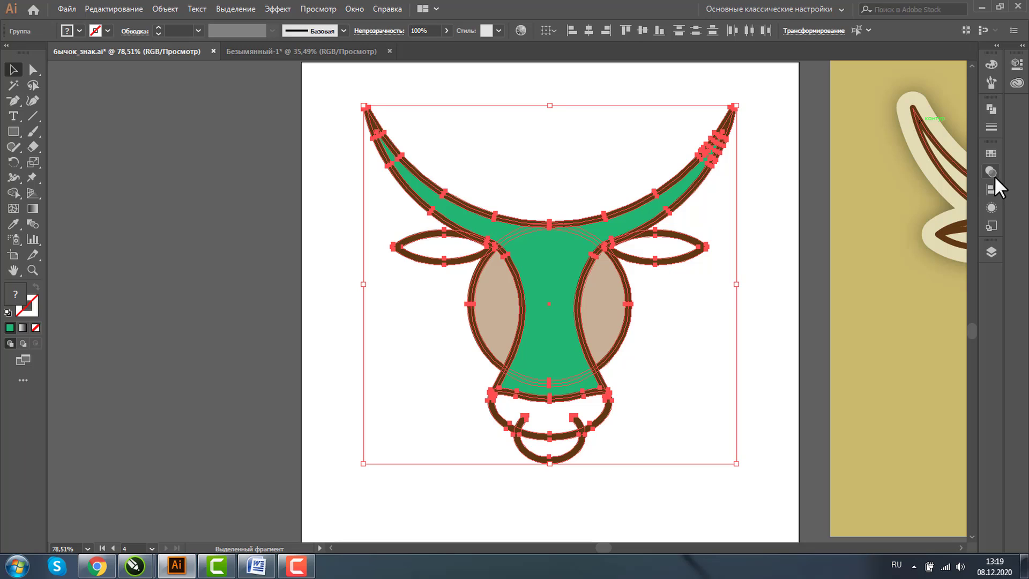
Step: Unite the expanded shapes with Pathfinder into one silhouette and fill it cyan
left_click(991, 109)
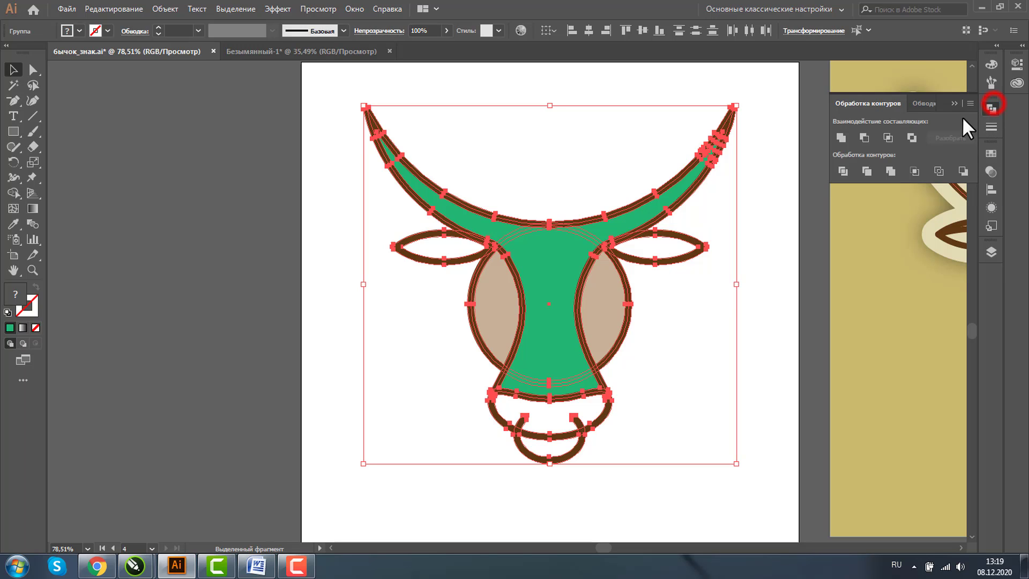
left_click(840, 134)
left_click(230, 287)
left_click(581, 284)
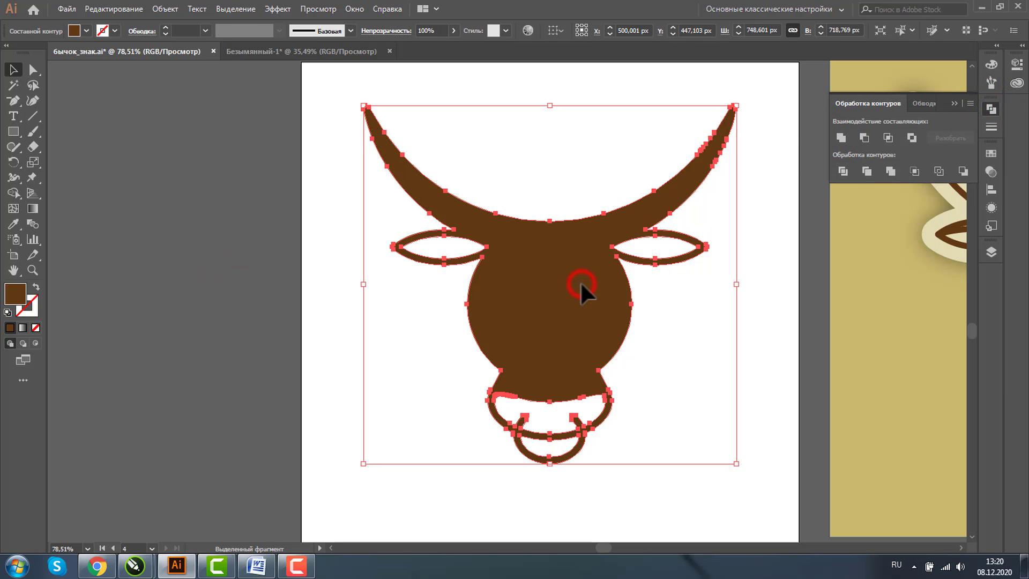
left_click(86, 31)
left_click(71, 52)
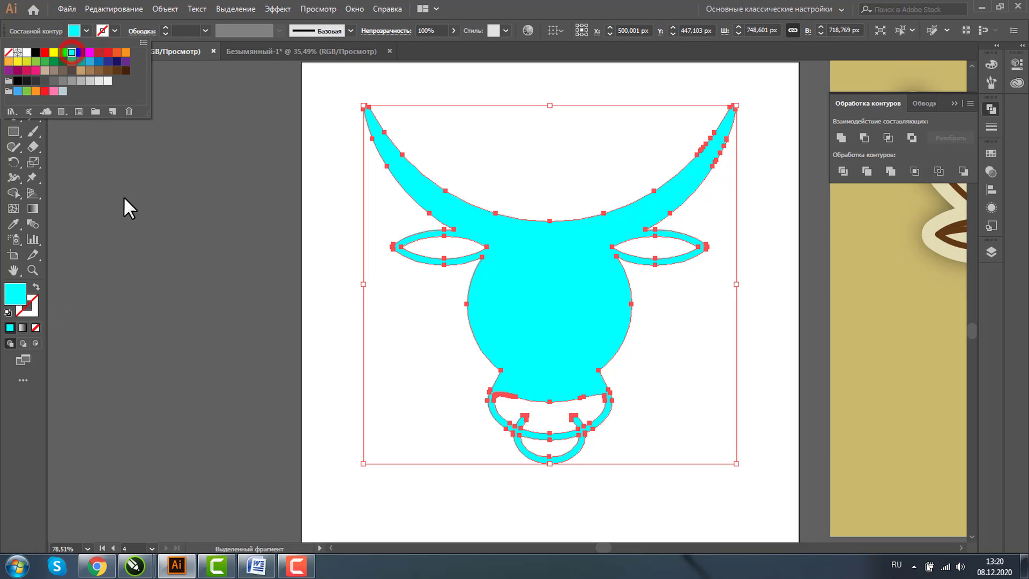
left_click(125, 256)
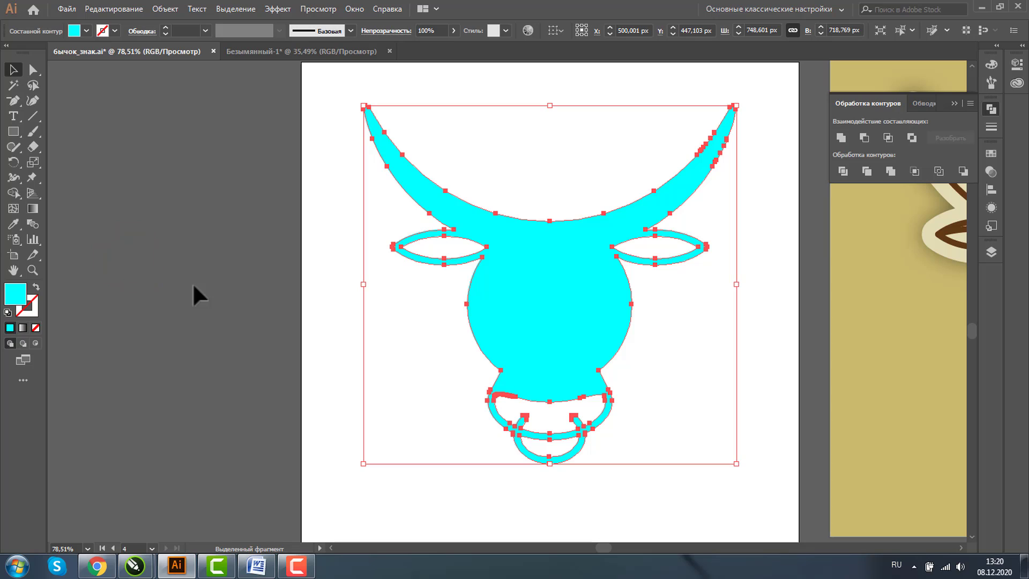
Step: Release the cyan bull's compound path into separate shapes
key("ctrl+y")
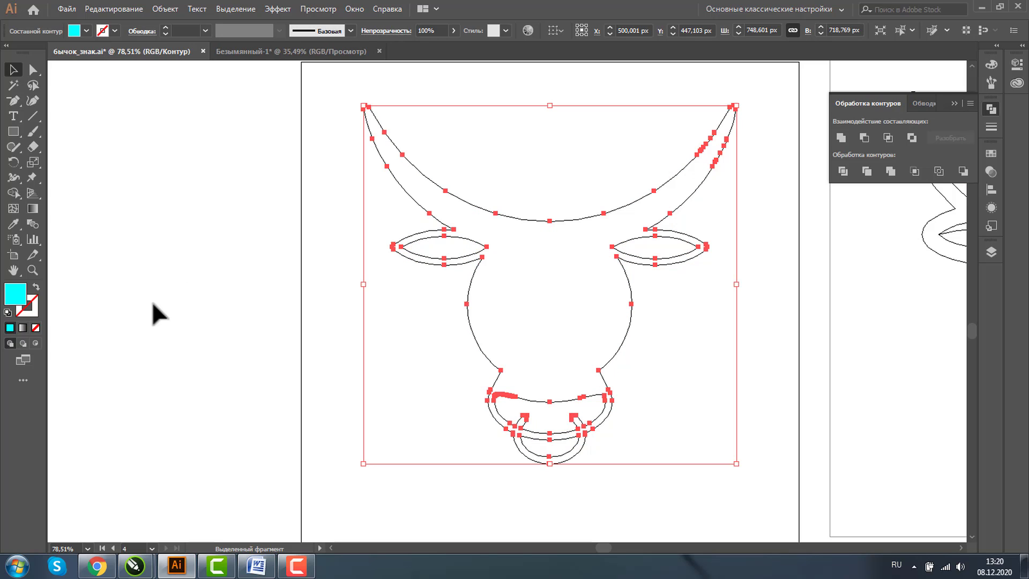
key("ctrl+y")
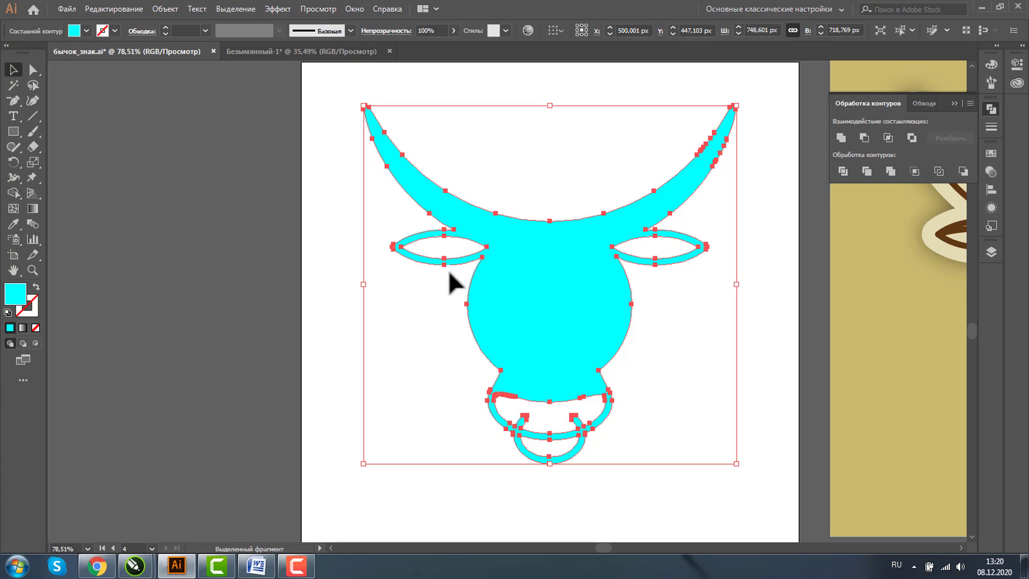
right_click(502, 213)
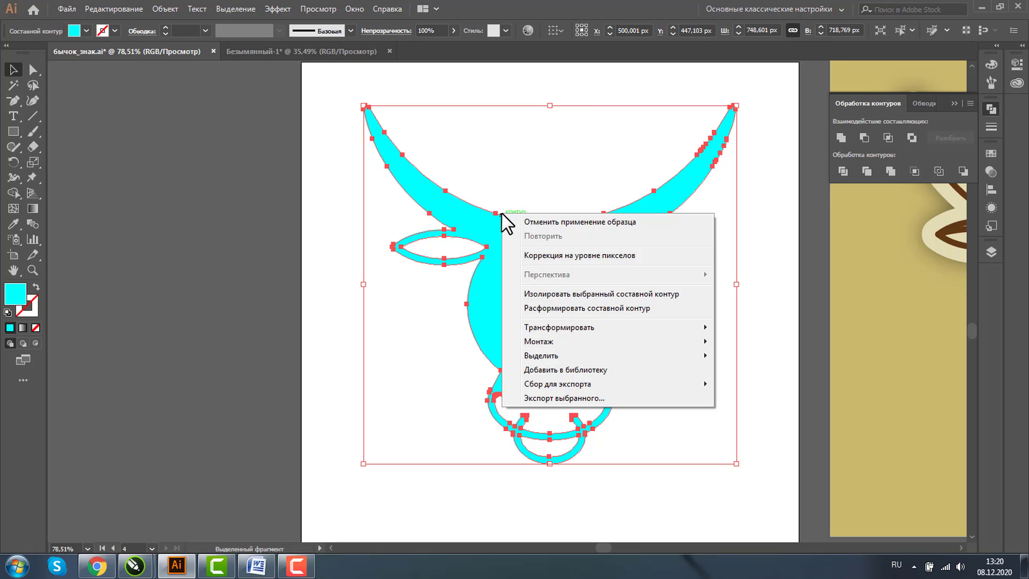
left_click(558, 310)
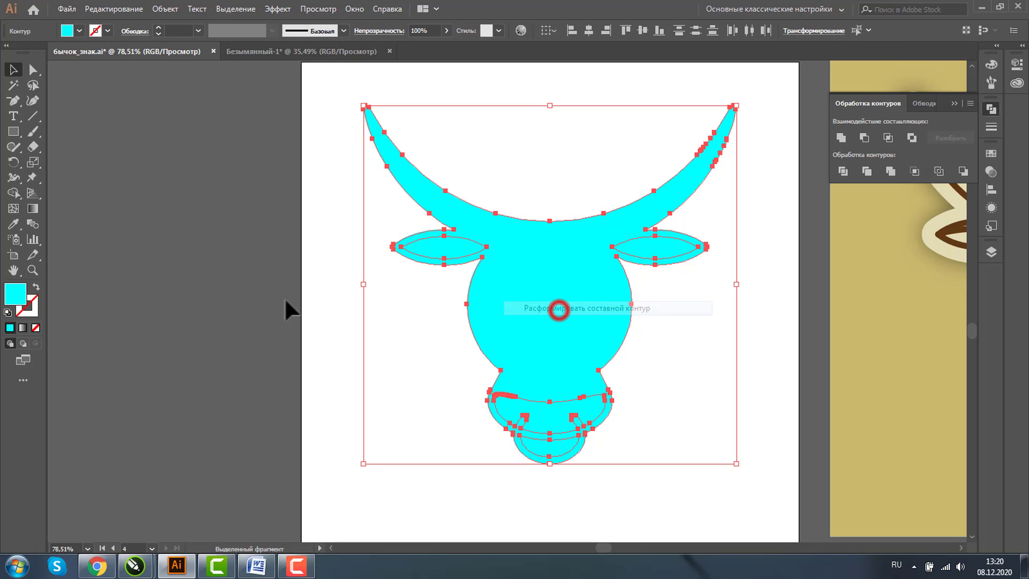
left_click(258, 295)
Step: In Outline view, delete the inner left-eye, right-eye and nose paths
key("ctrl+y")
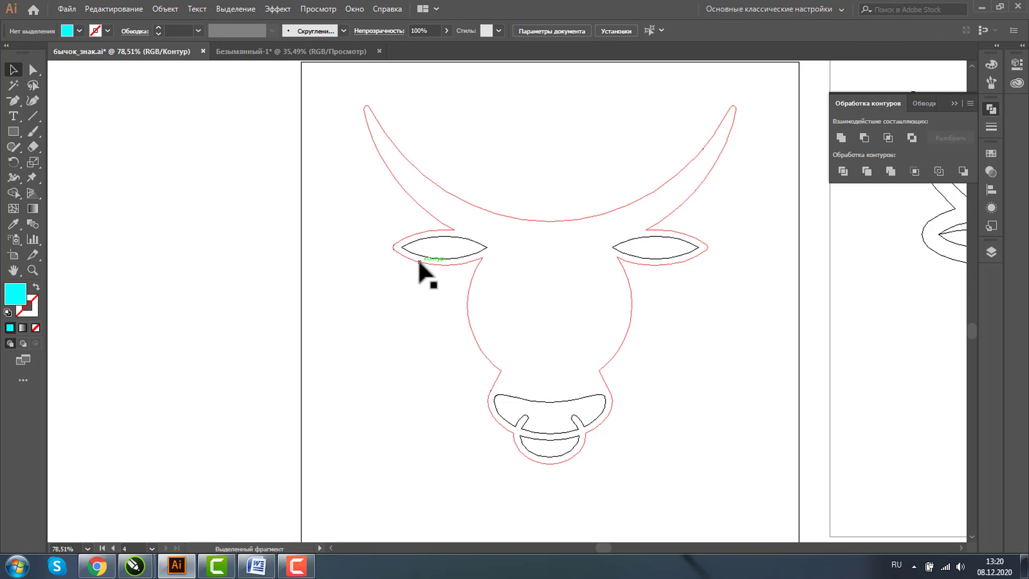
left_click(438, 235)
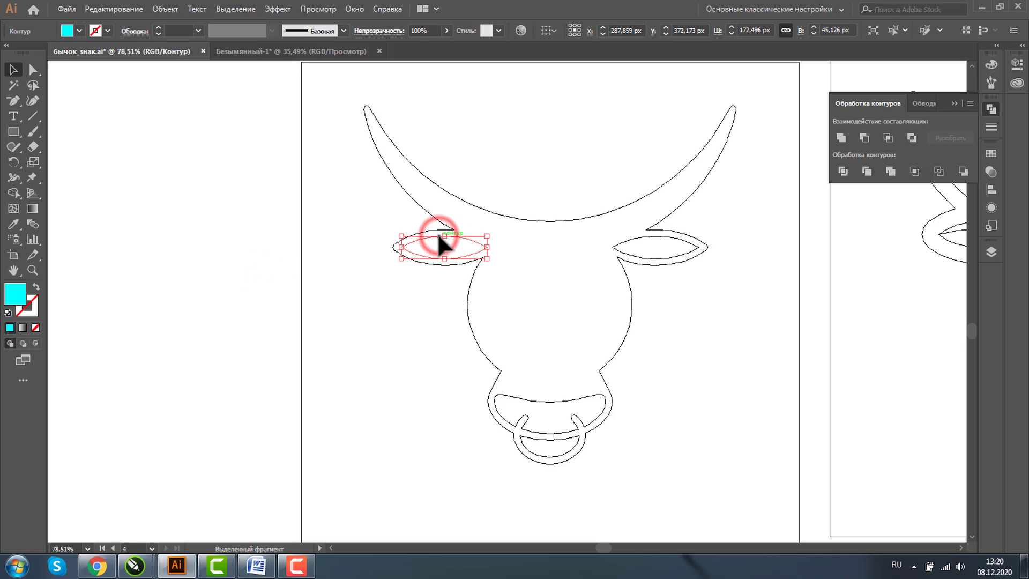
key("Delete")
left_click(643, 240)
key("Delete")
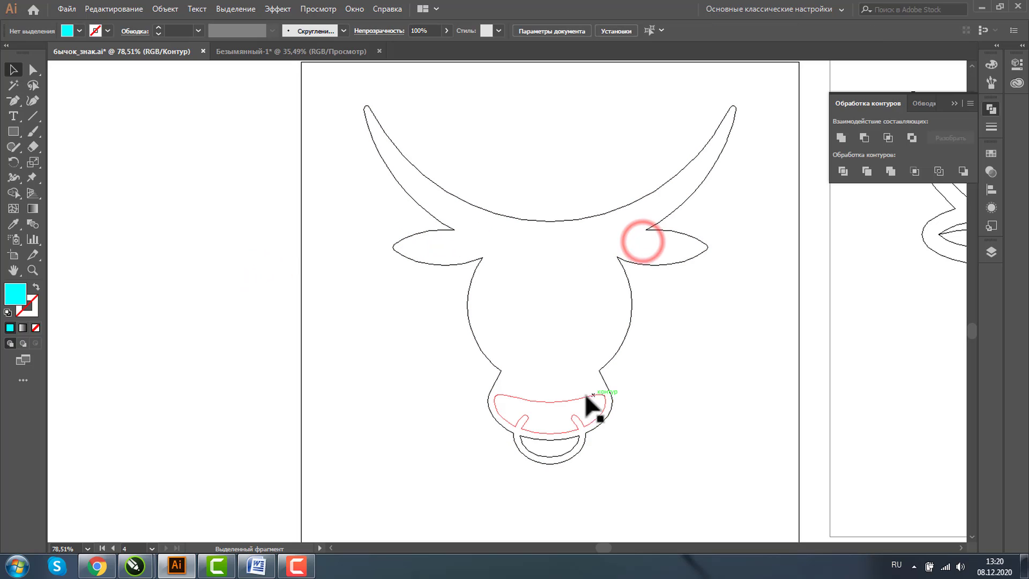
left_click(566, 399)
key("Delete")
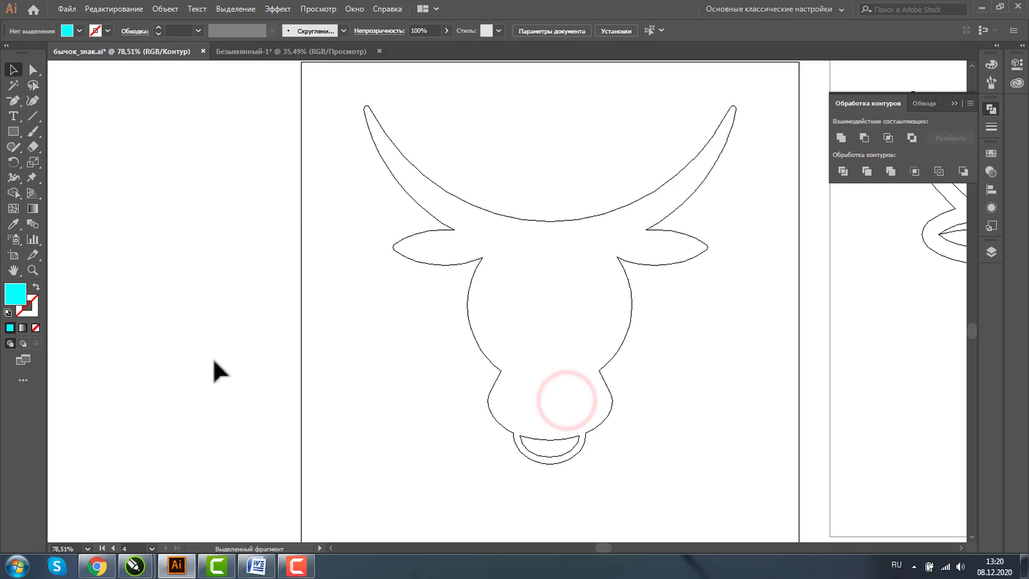
key("ctrl+y")
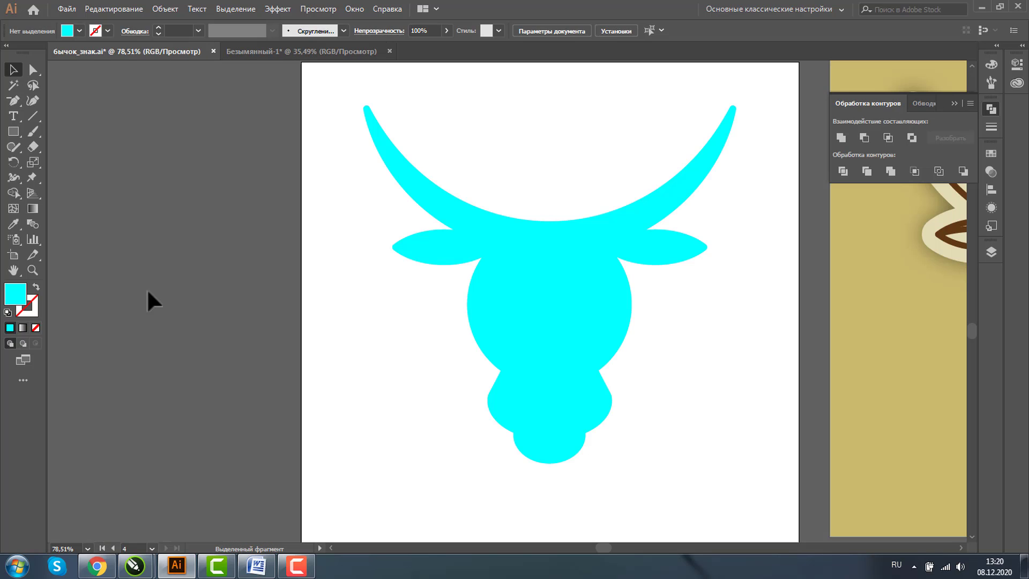
Step: Offset the cyan silhouette's path by 30 px to create a wider backing
left_click(481, 249)
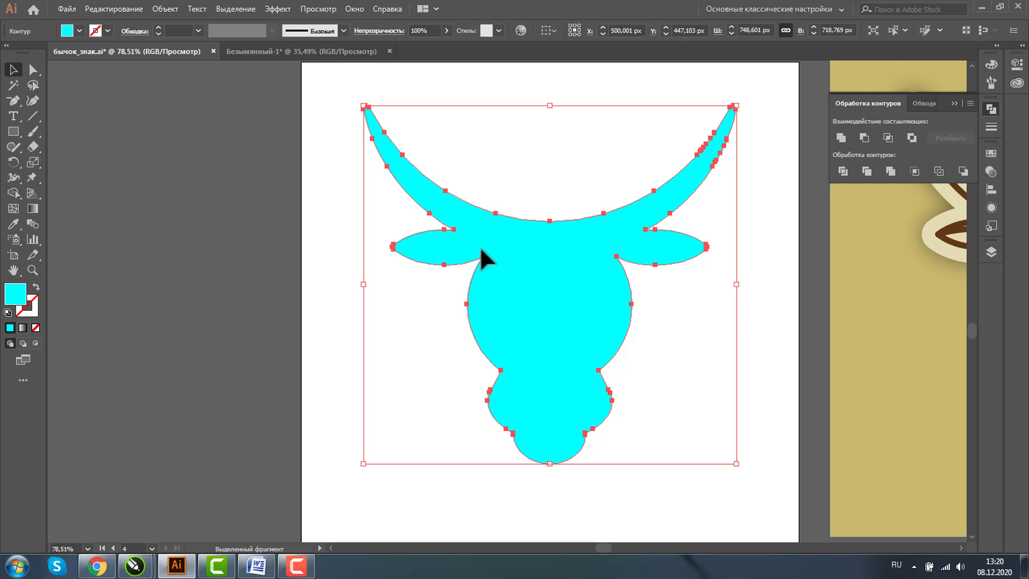
left_click(160, 9)
mouse_move(183, 304)
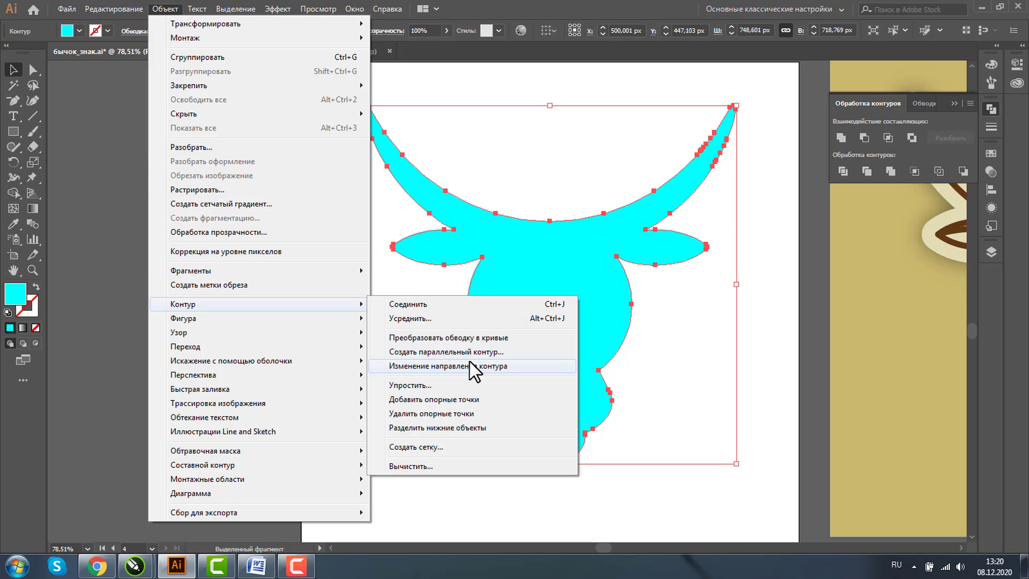
left_click(469, 352)
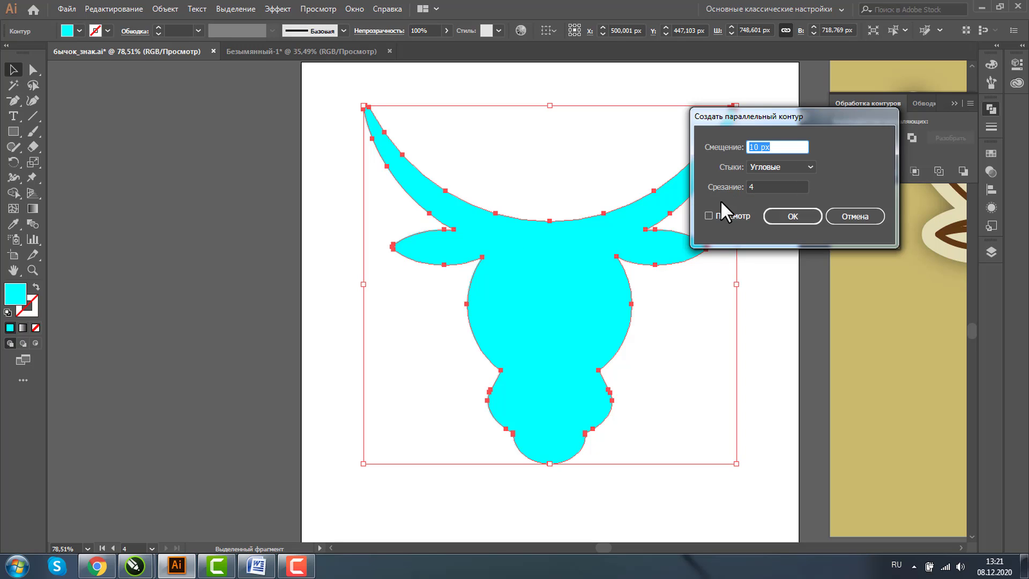
left_click(708, 215)
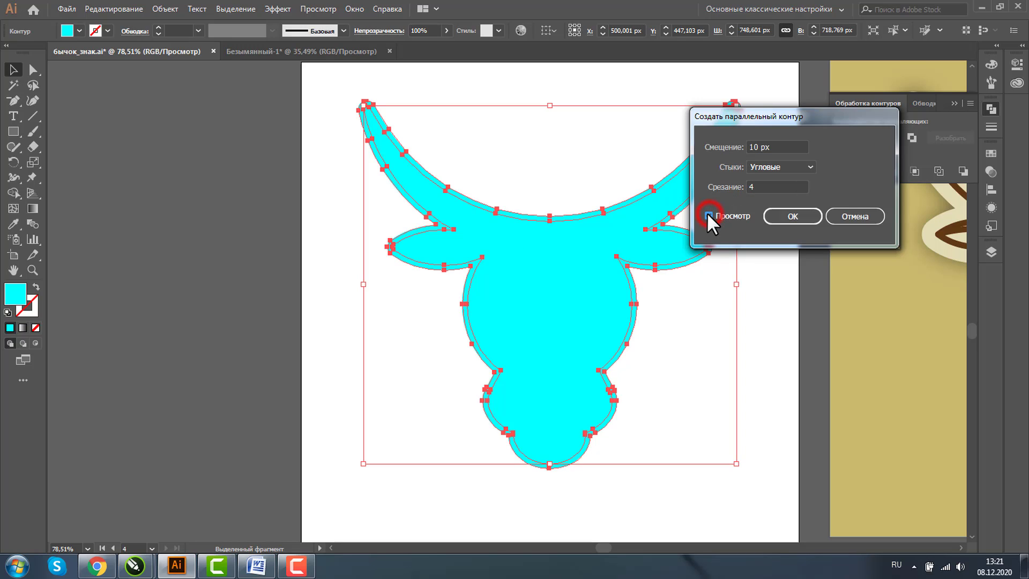
double_click(755, 147)
type("30")
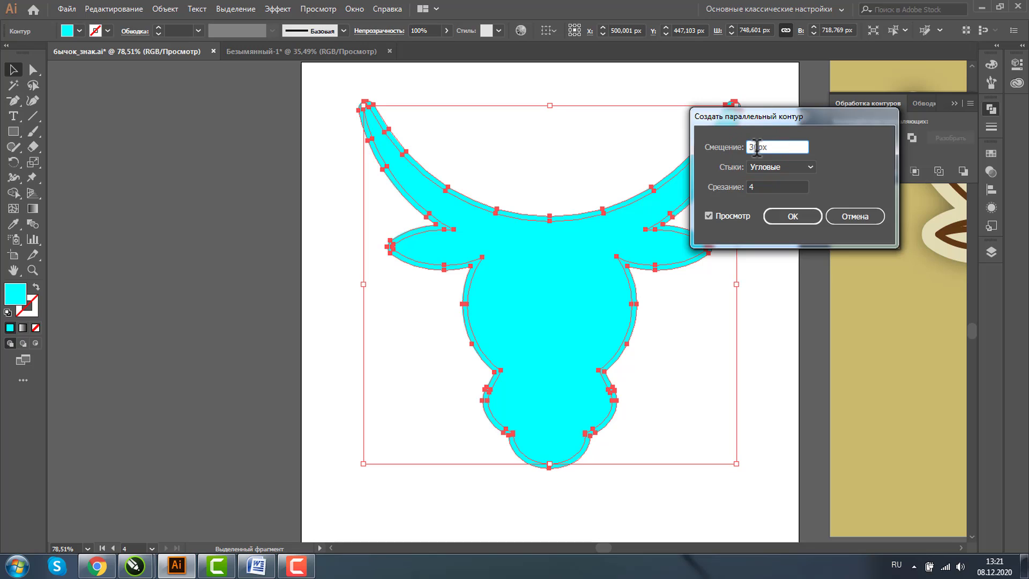
left_click(785, 214)
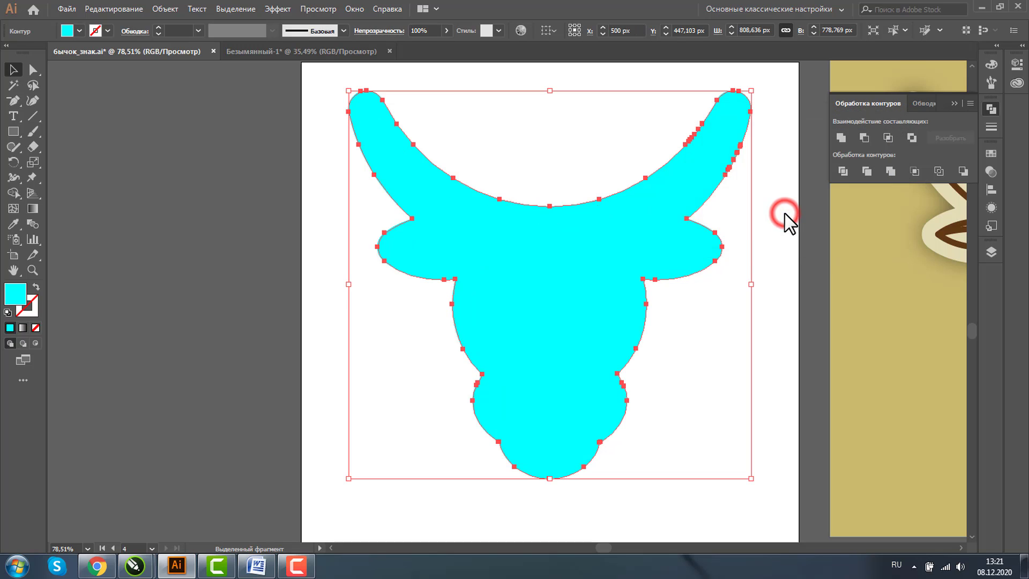
Step: Remove the original inner silhouette and reveal the hidden coloured bull logo on top
left_click(138, 138)
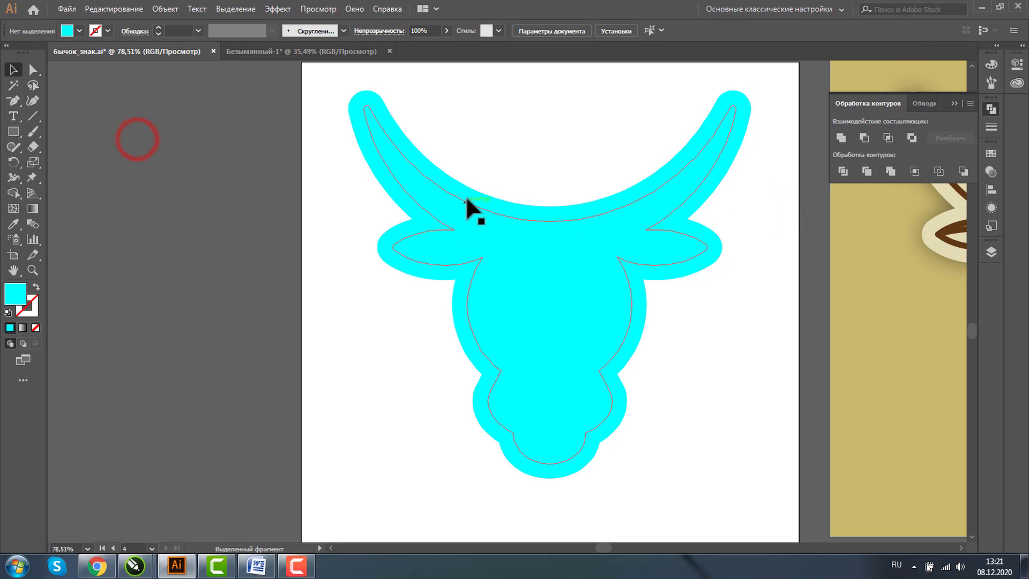
left_click(467, 198)
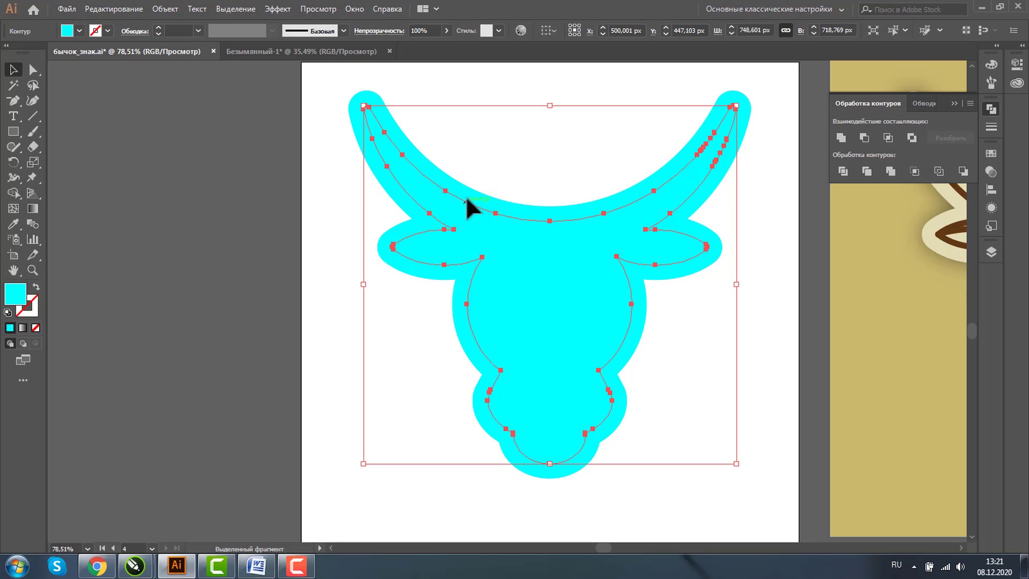
key("ctrl+shift+a")
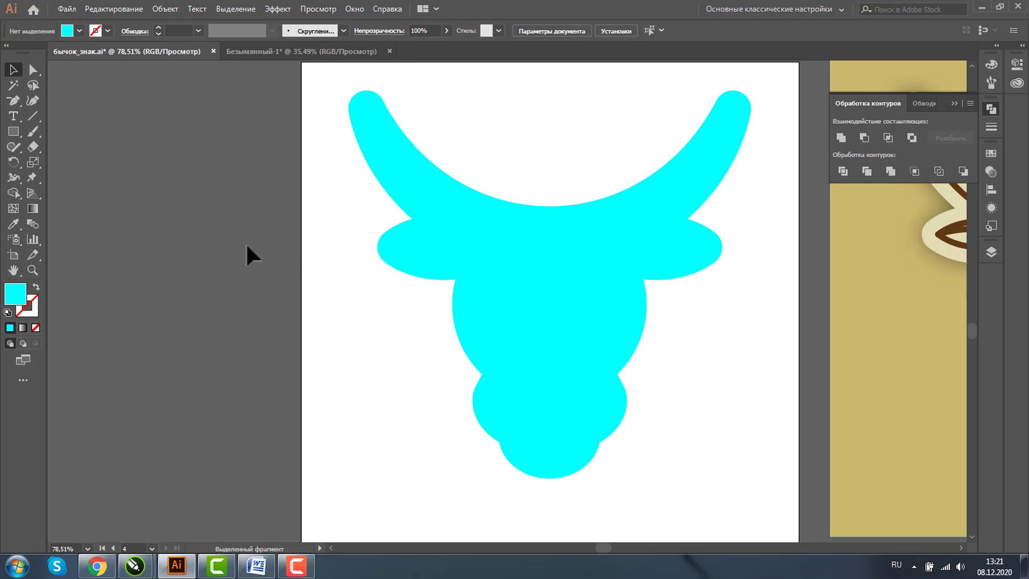
key("ctrl+alt+3")
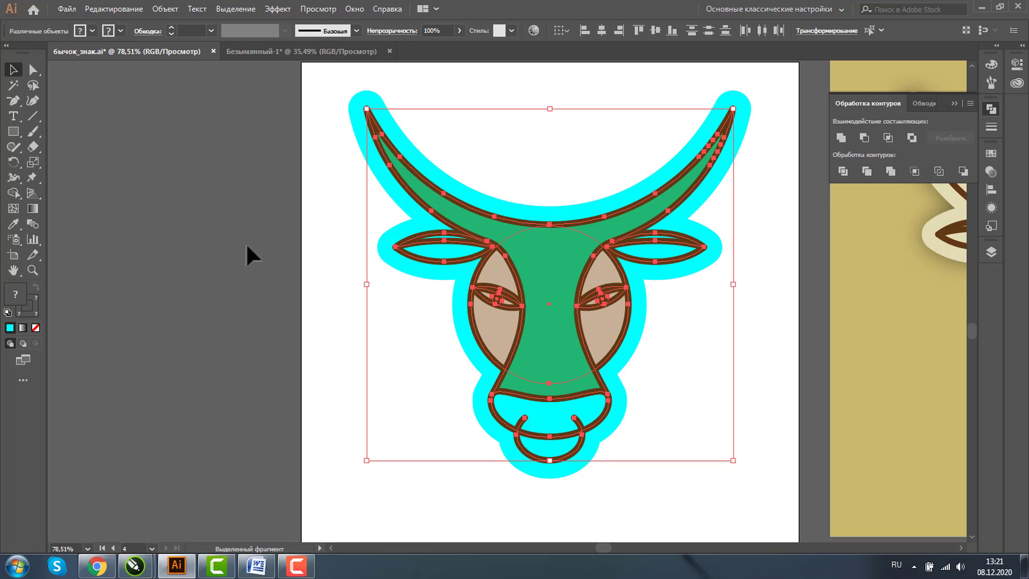
Step: Zoom to frame both bull artboards side by side and close the Pathfinder panel
left_click(32, 271)
left_click(667, 310, "alt")
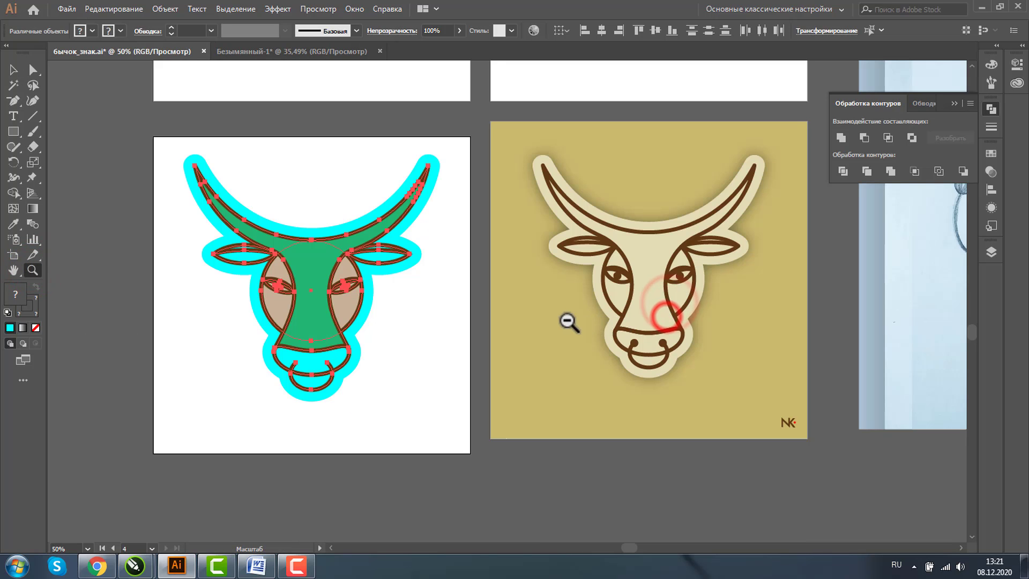
left_click(558, 322, "alt")
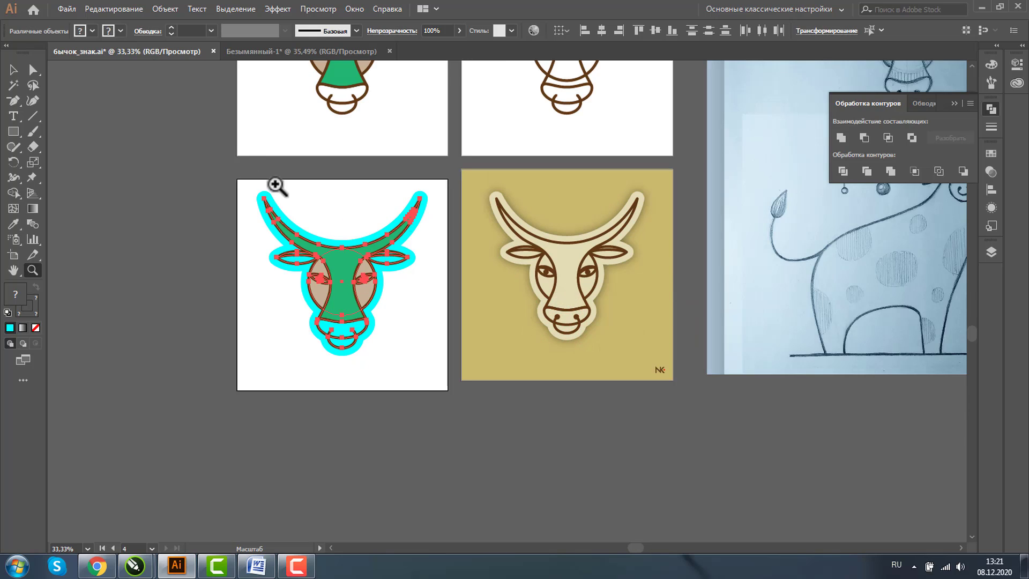
mouse_move(197, 144)
left_mouse_down()
mouse_move(657, 409)
mouse_move(687, 411)
left_mouse_up()
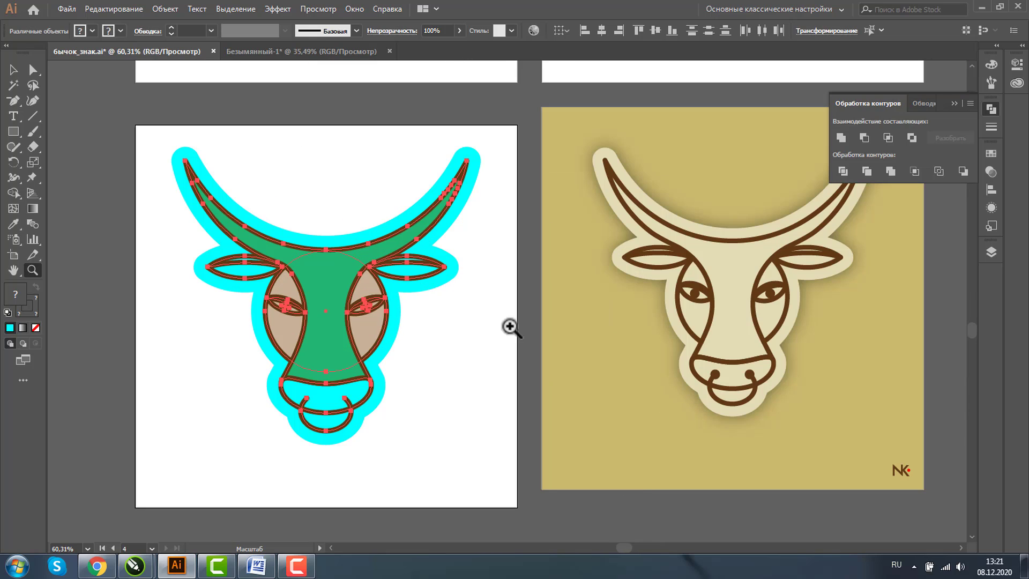
left_click(953, 103)
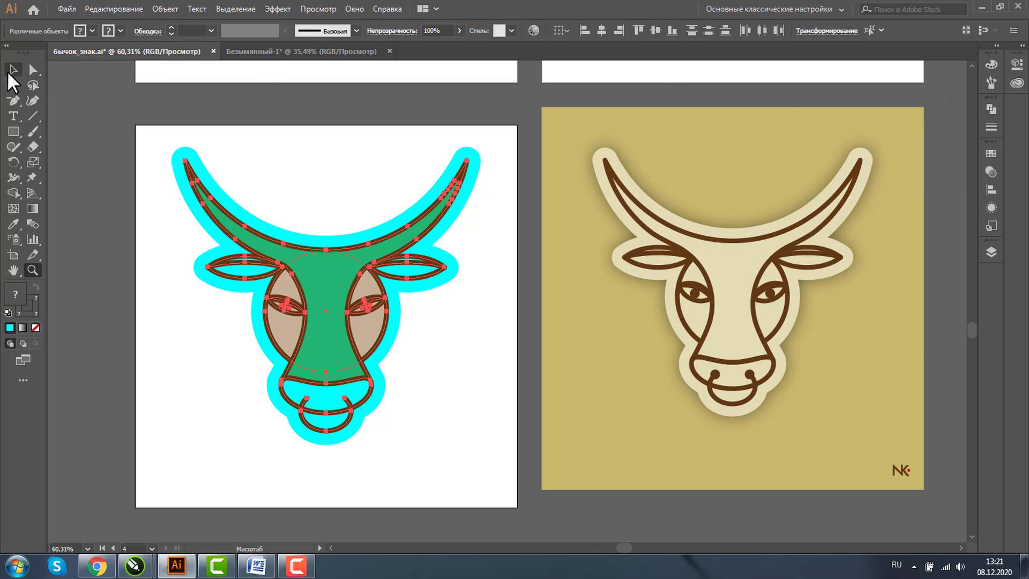
left_click(14, 71)
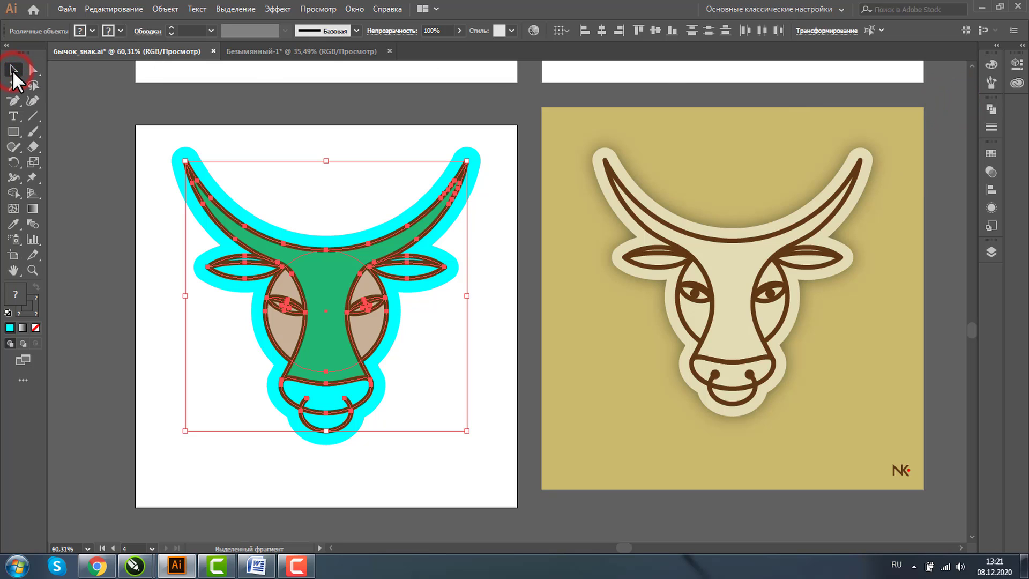